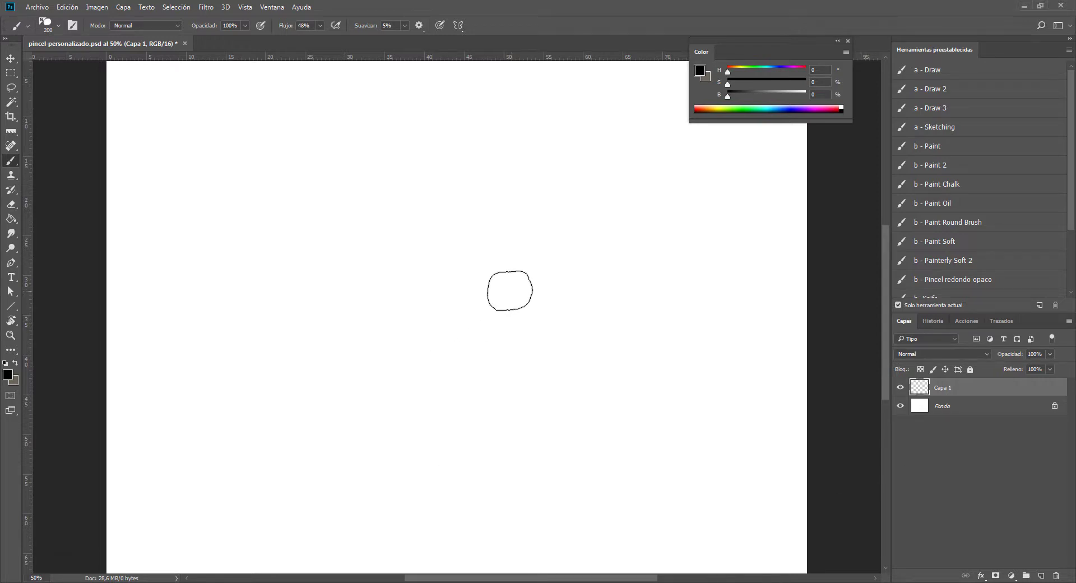
- Paint a solid black rounded blob near the canvas centre using the b - Paint brush preset at size 125
click(932, 180)
click(933, 153)
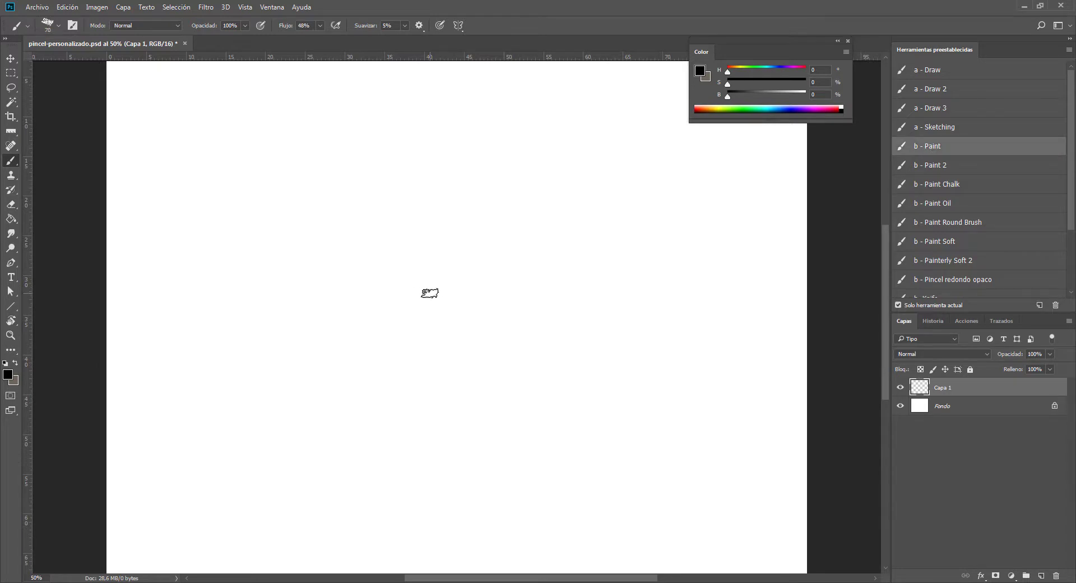
key(bracketright)
key(bracketright)
key(bracketright)
key(bracketright)
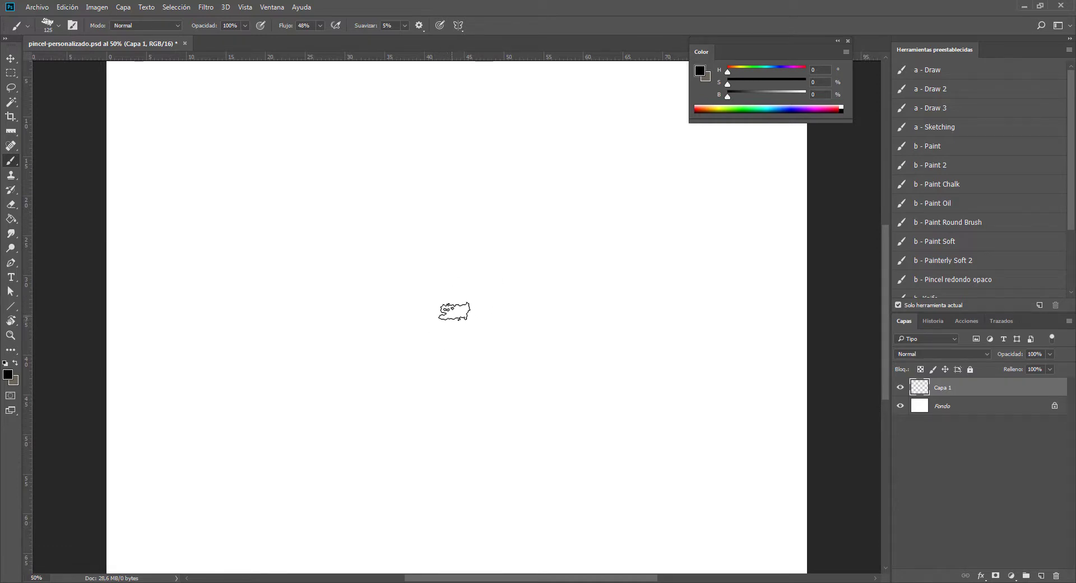
drag(452, 310, 451, 325)
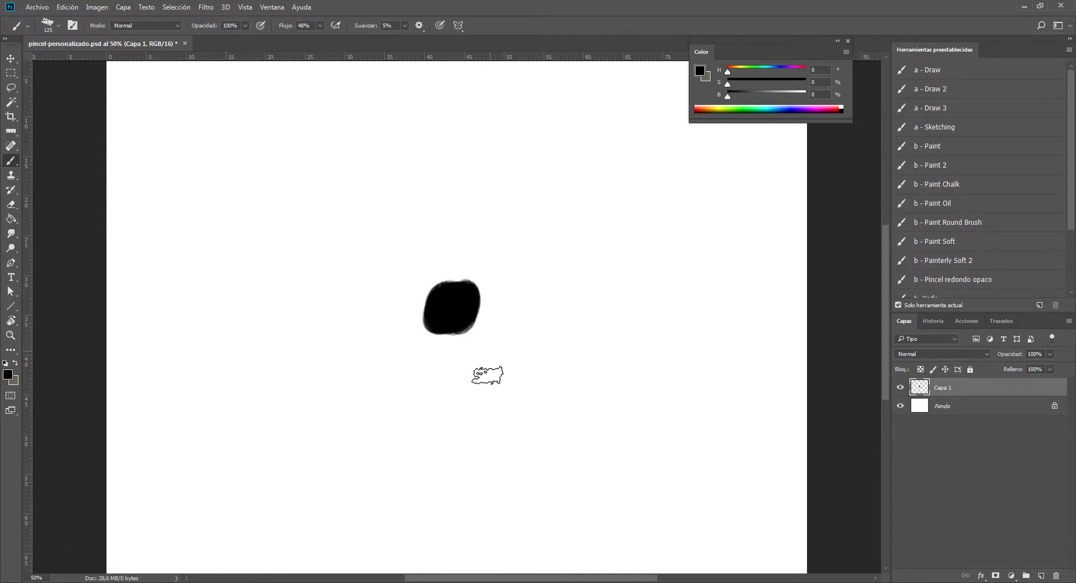
- Select the black blob with a rectangular marquee and define it as a brush preset named "pincel de ejemplo"
click(10, 74)
drag(413, 272, 487, 344)
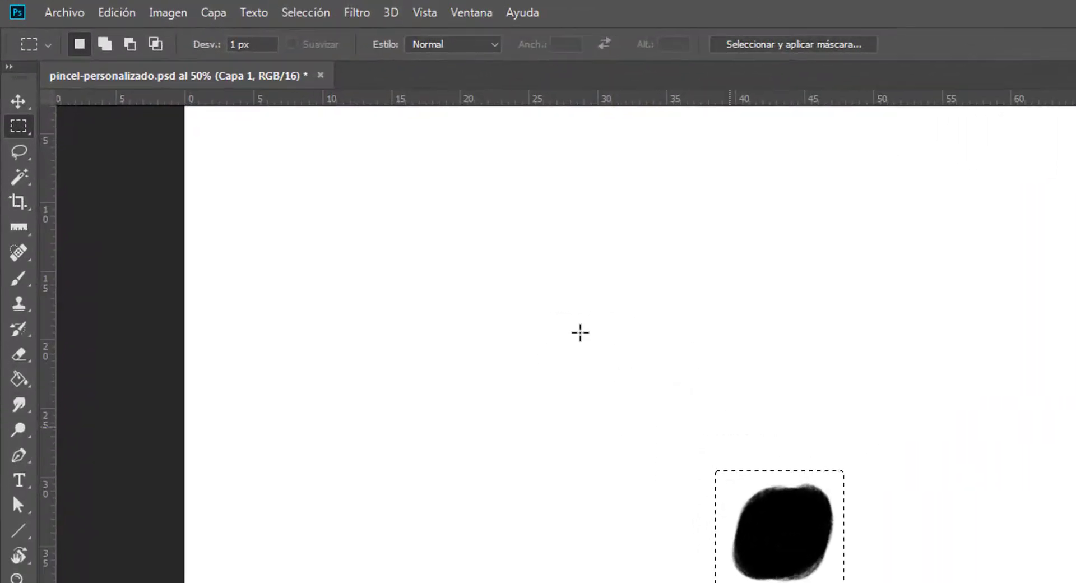
click(159, 12)
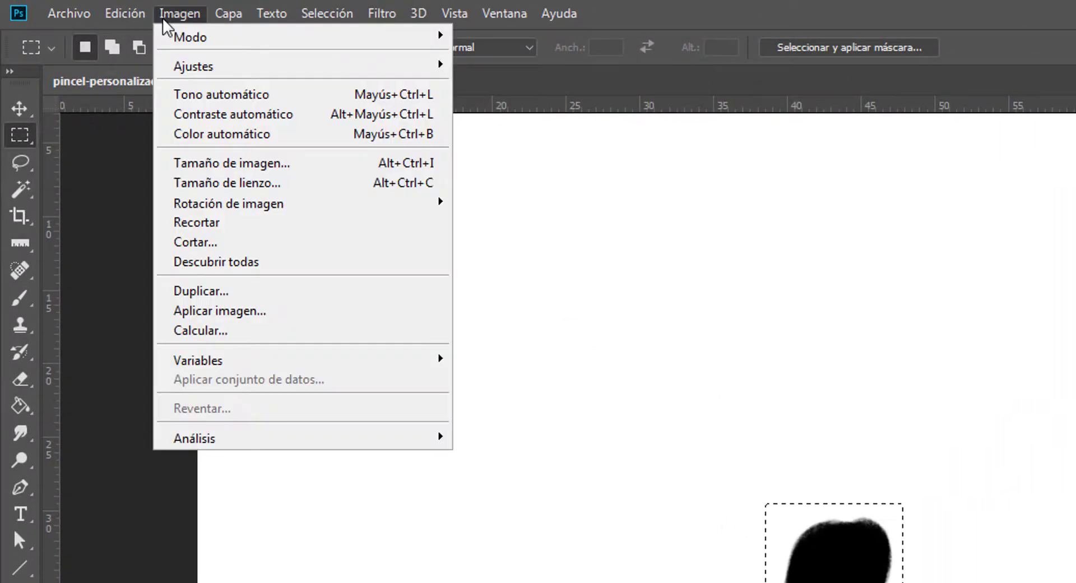
mouse_move(116, 13)
click(242, 530)
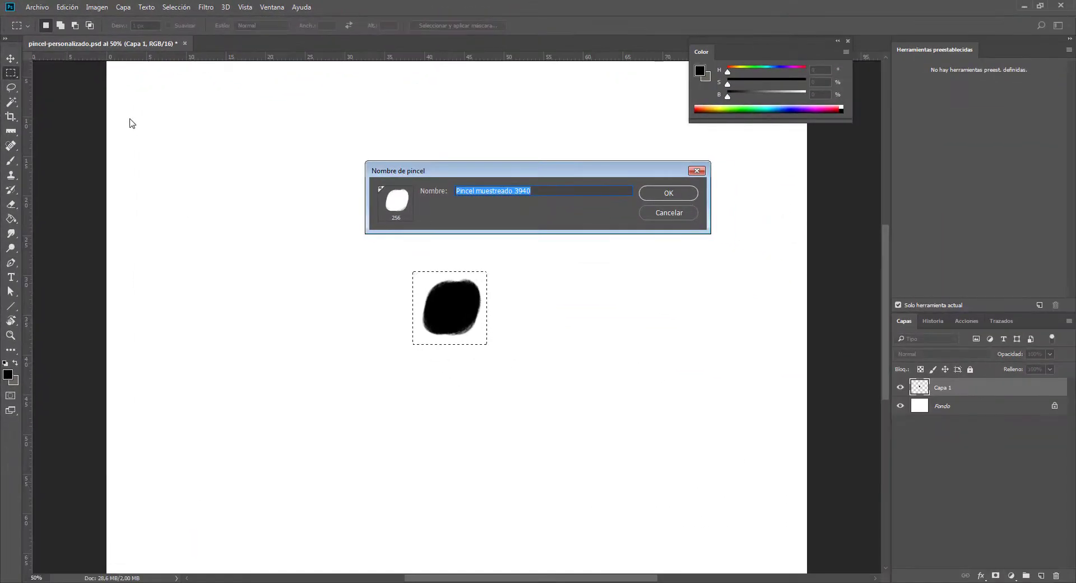
text(pi)
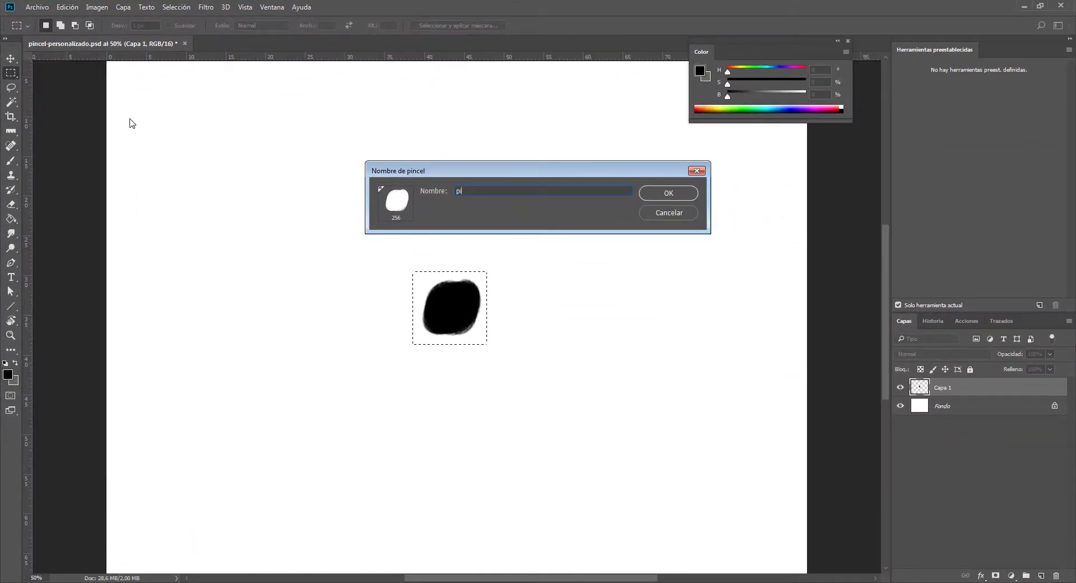
text(ncel de ejemplo)
click(653, 193)
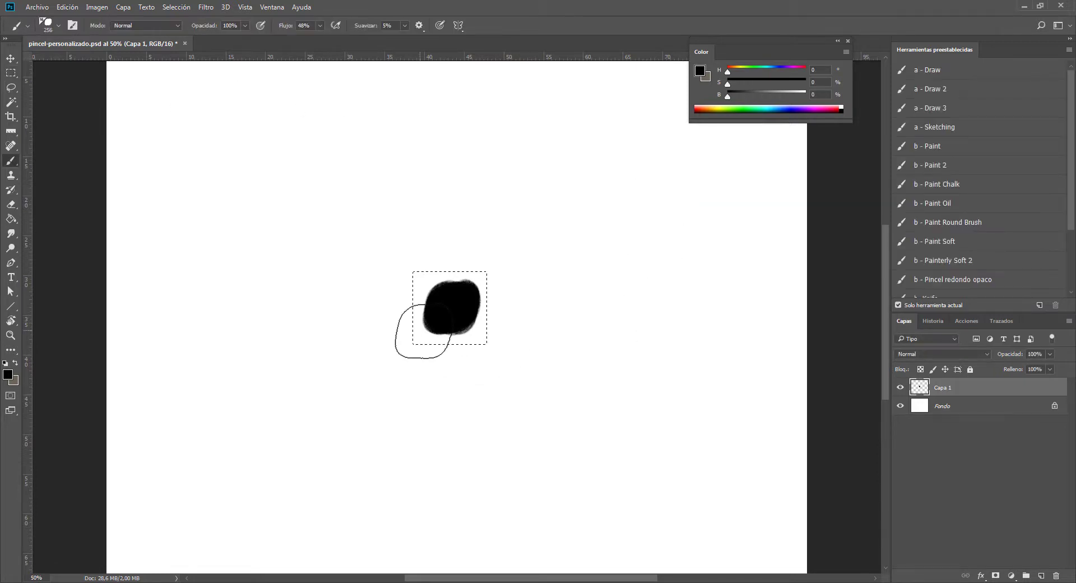
- Clear the selection and test the new brush with black strokes around the blob, at full size and at a smaller size
key(ctrl+d)
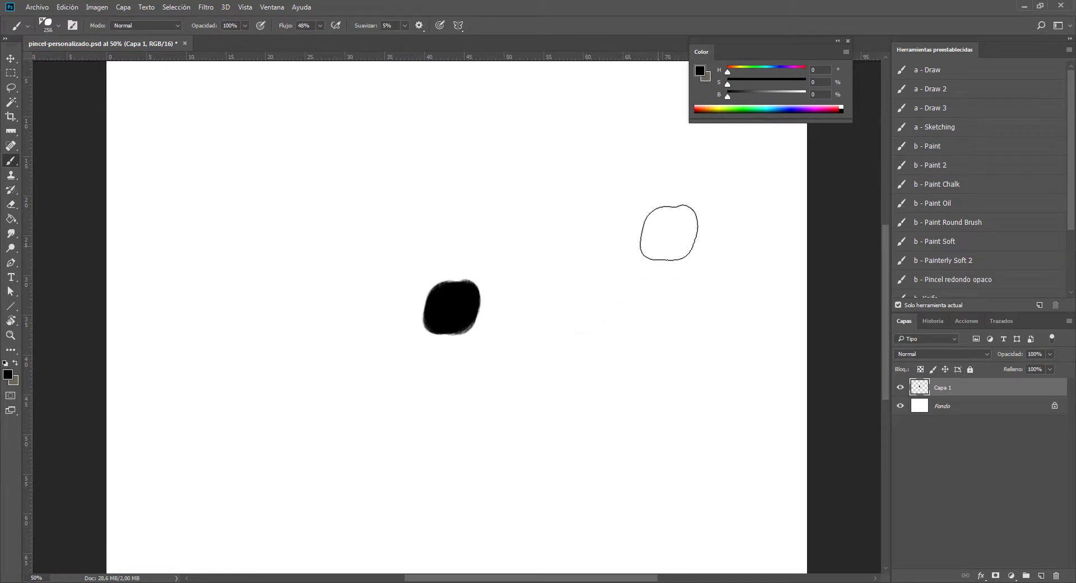
drag(629, 250, 522, 202)
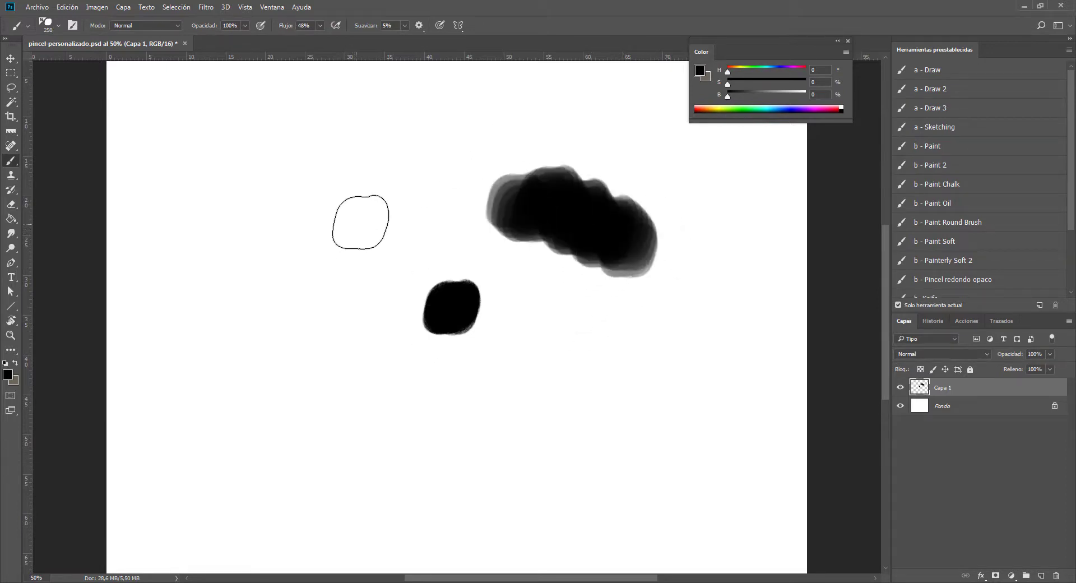
key(bracketleft)
key(bracketleft)
key(bracketleft)
key(bracketleft)
key(bracketleft)
drag(388, 200, 285, 241)
drag(331, 155, 224, 216)
mouse_move(363, 348)
mouse_down()
mouse_move(300, 339)
mouse_move(240, 386)
mouse_up()
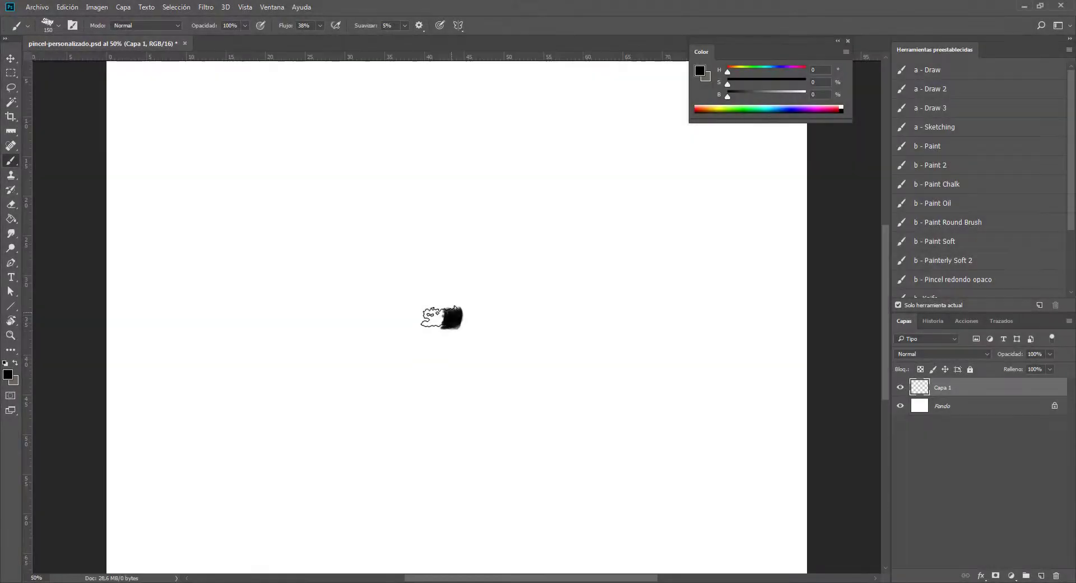
- Paint a solid black blob near the canvas centre, and add small marks around its edges with the brush at size 30
mouse_move(433, 314)
mouse_down()
mouse_move(421, 313)
mouse_move(473, 303)
mouse_move(443, 333)
mouse_up()
key(bracketleft)
key(bracketleft)
key(bracketleft)
key(bracketleft)
key(bracketleft)
key(bracketleft)
key(bracketleft)
key(bracketleft)
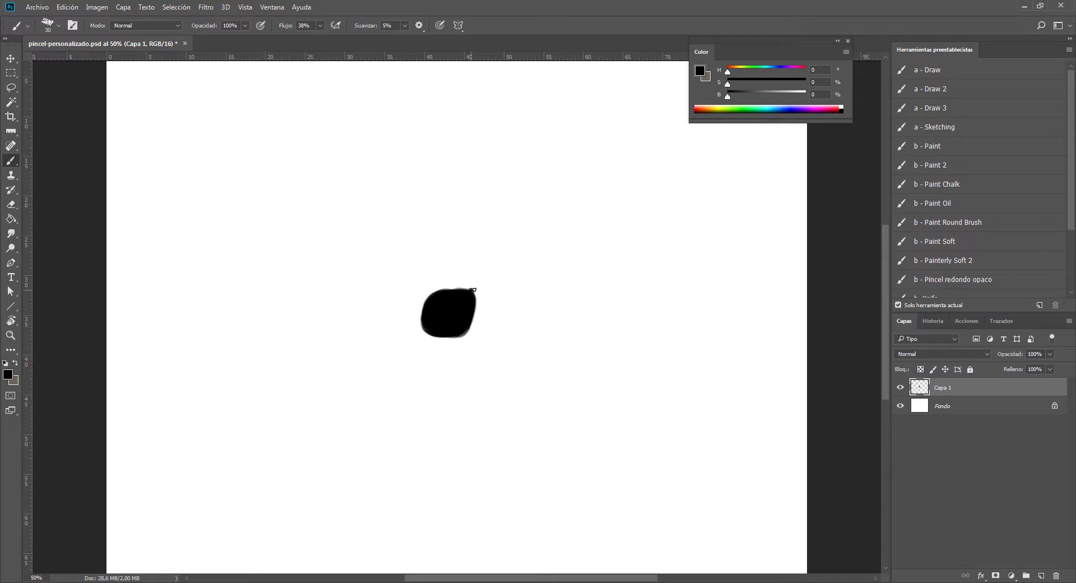
drag(472, 287, 437, 287)
click(436, 287)
click(423, 292)
click(418, 300)
click(431, 339)
- Add irregular marks along the blob's left and lower edges with the brush at size 50
key(bracketright)
key(bracketright)
drag(416, 340, 416, 313)
click(453, 338)
click(443, 339)
click(458, 338)
mouse_move(421, 320)
mouse_down()
mouse_move(418, 297)
mouse_move(412, 307)
mouse_up()
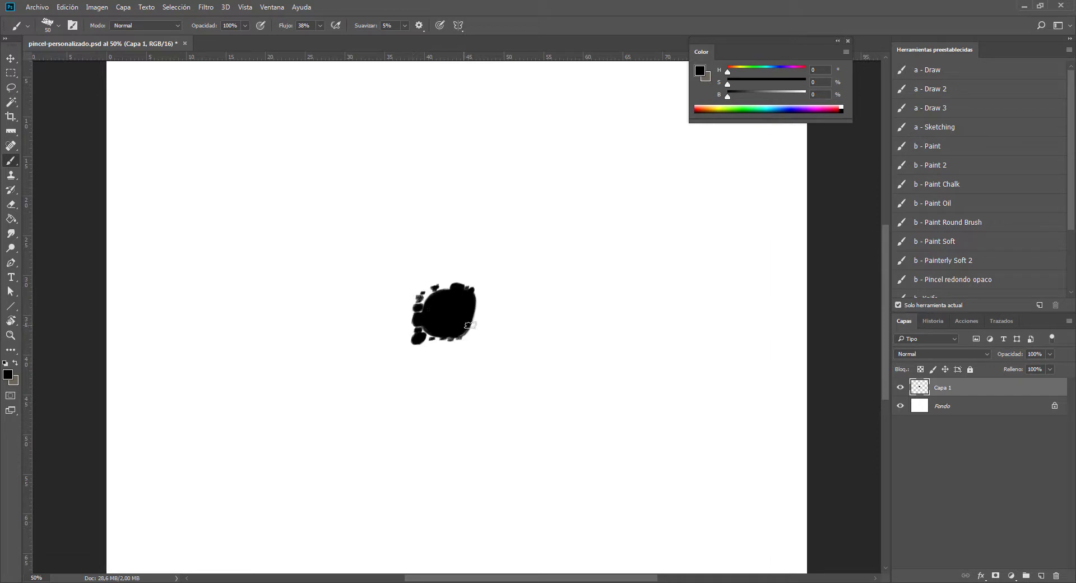
- Add more irregular marks along the blob's right side, at its lower-left corner and at its upper-right corner
click(480, 306)
click(485, 295)
click(475, 307)
drag(474, 315, 466, 336)
click(407, 334)
key(ctrl+minus)
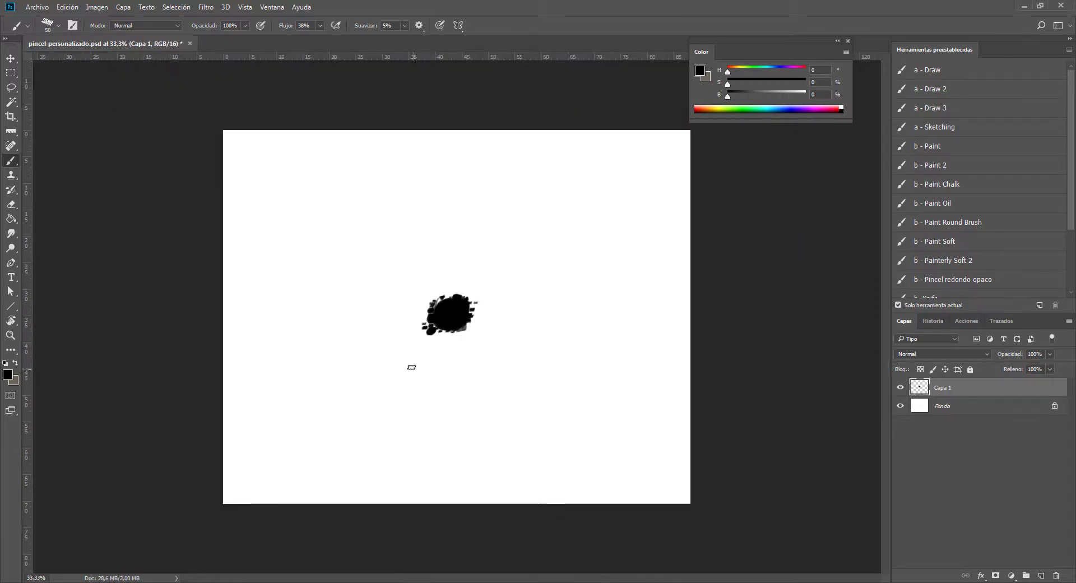
key(ctrl+plus)
key(ctrl+plus)
key(ctrl+plus)
click(485, 270)
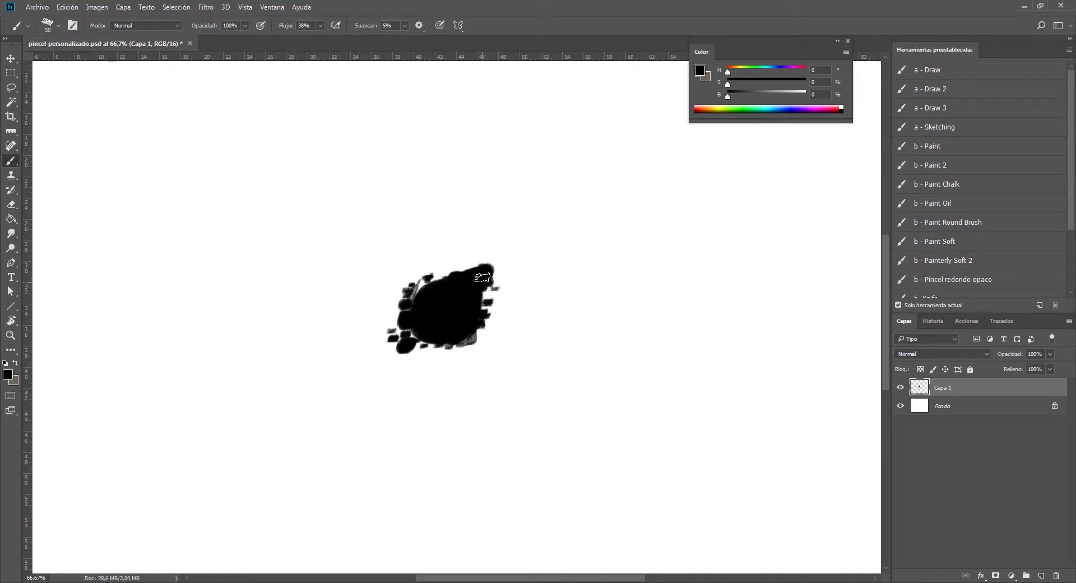
- Erase parts of the blob's upper edge and lower-left marks to make its outline softer and more uneven
key(e)
mouse_move(487, 263)
mouse_down()
mouse_move(434, 279)
mouse_move(502, 258)
mouse_move(447, 337)
mouse_move(424, 284)
mouse_move(415, 308)
mouse_up()
key(ctrl+minus)
mouse_move(421, 349)
mouse_down()
mouse_move(402, 328)
mouse_move(408, 319)
mouse_move(428, 340)
mouse_up()
- Paint small marks just below the blob and fade them with the Eraser
key(b)
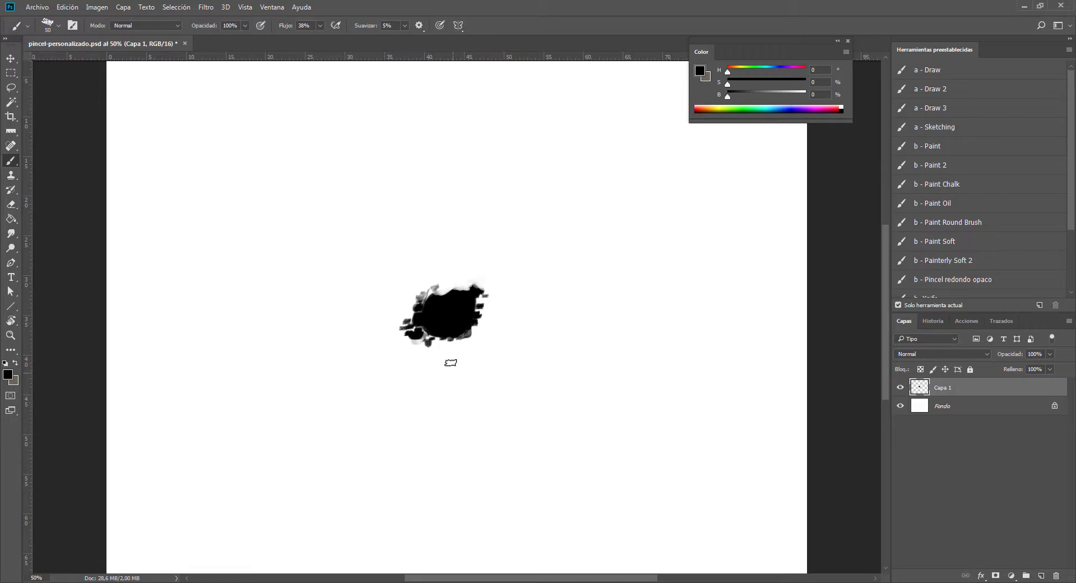
click(437, 351)
key(e)
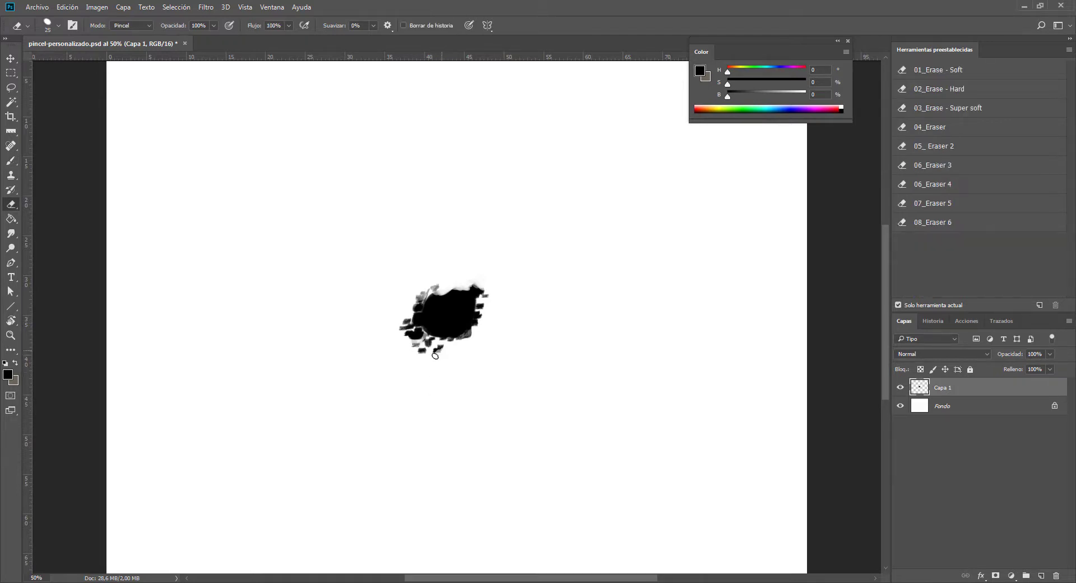
key(b)
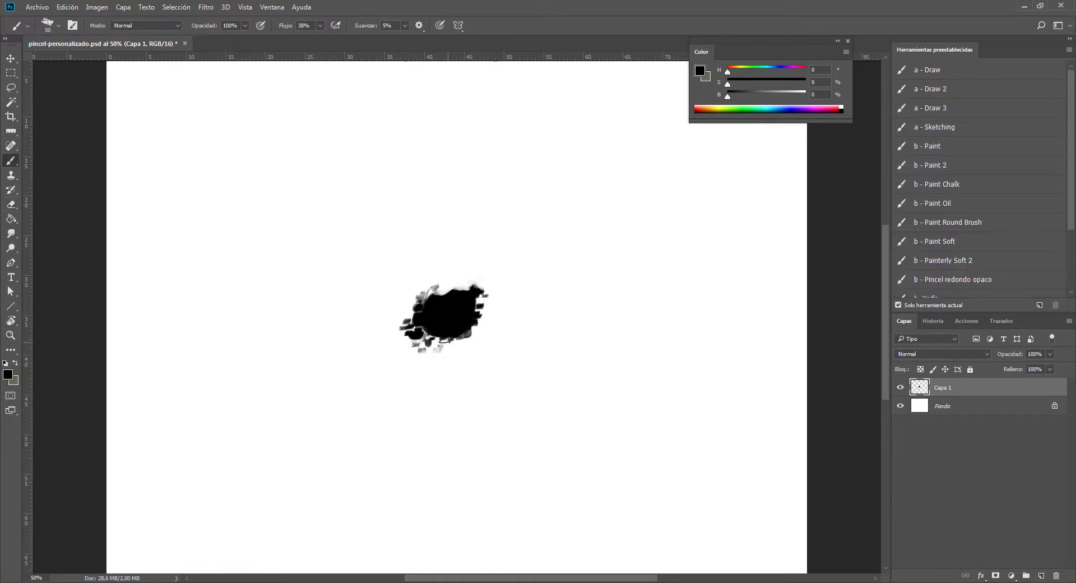
- Select the textured blob with a rectangular marquee and define it as a brush preset named "pincel textura"
click(10, 73)
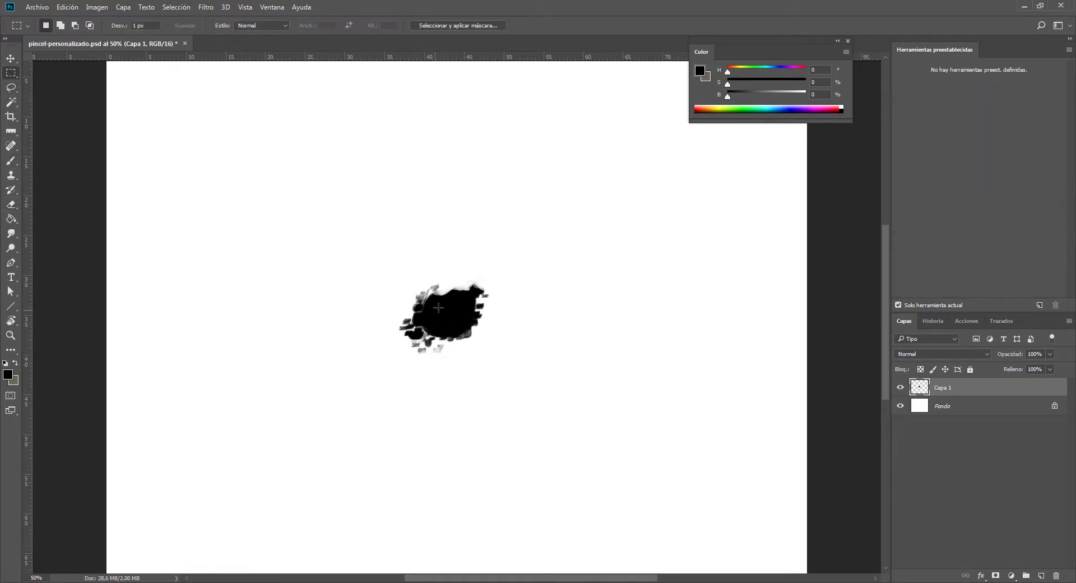
drag(398, 273, 490, 377)
click(67, 7)
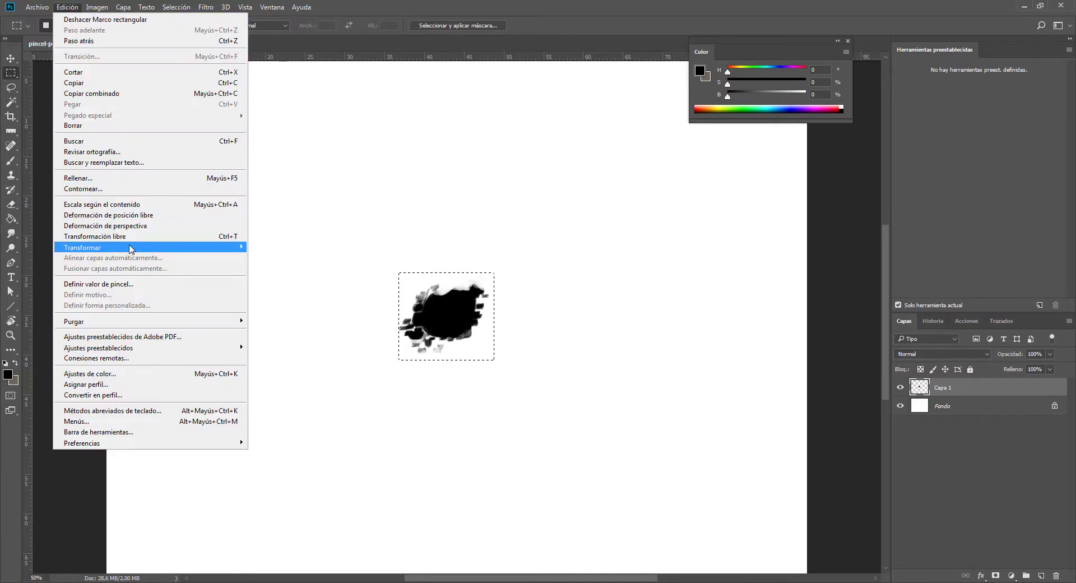
click(110, 283)
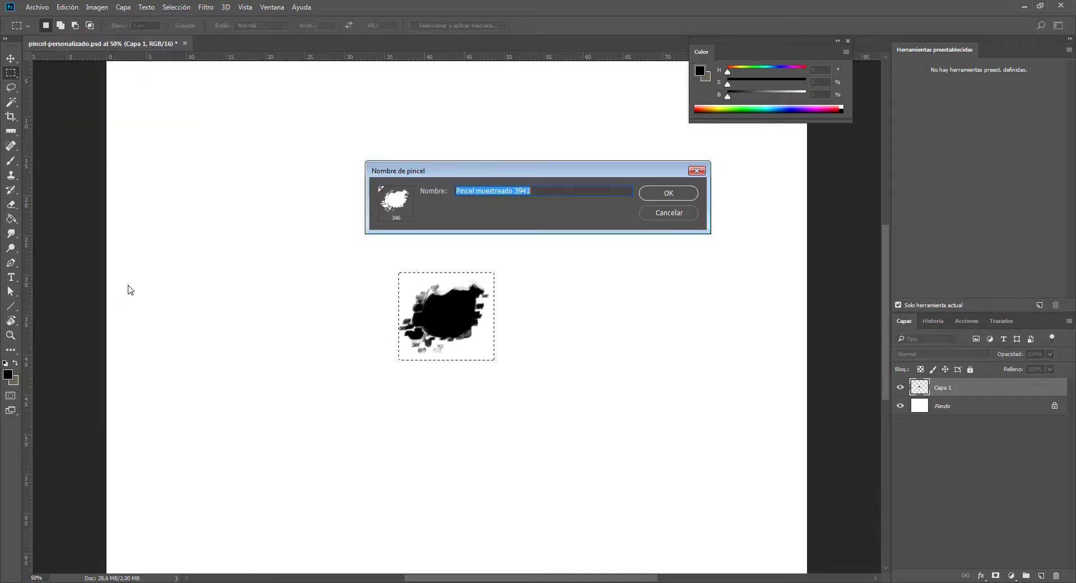
text(pincel textura)
key(Return)
- Clear the selection and test the textured brush at a large size with a downward stroke on the canvas's left side
key(b)
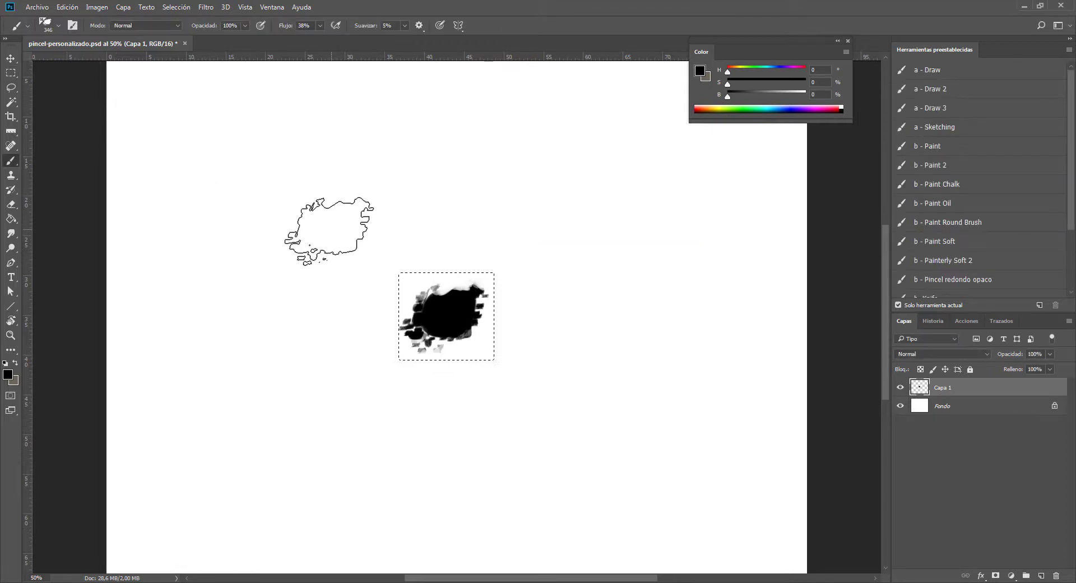
key(bracketright)
key(bracketright)
key(bracketright)
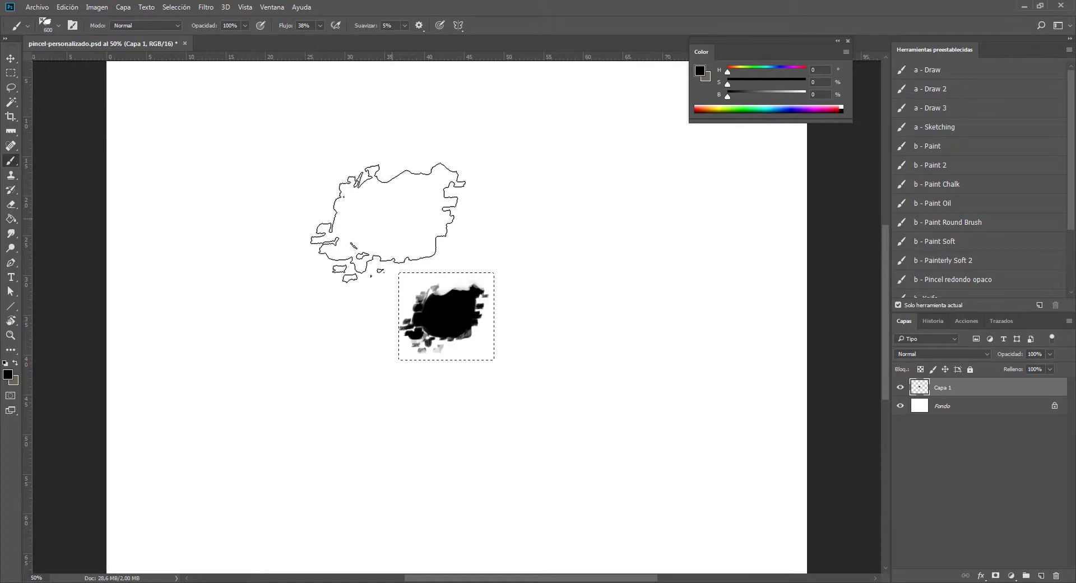
key(bracketleft)
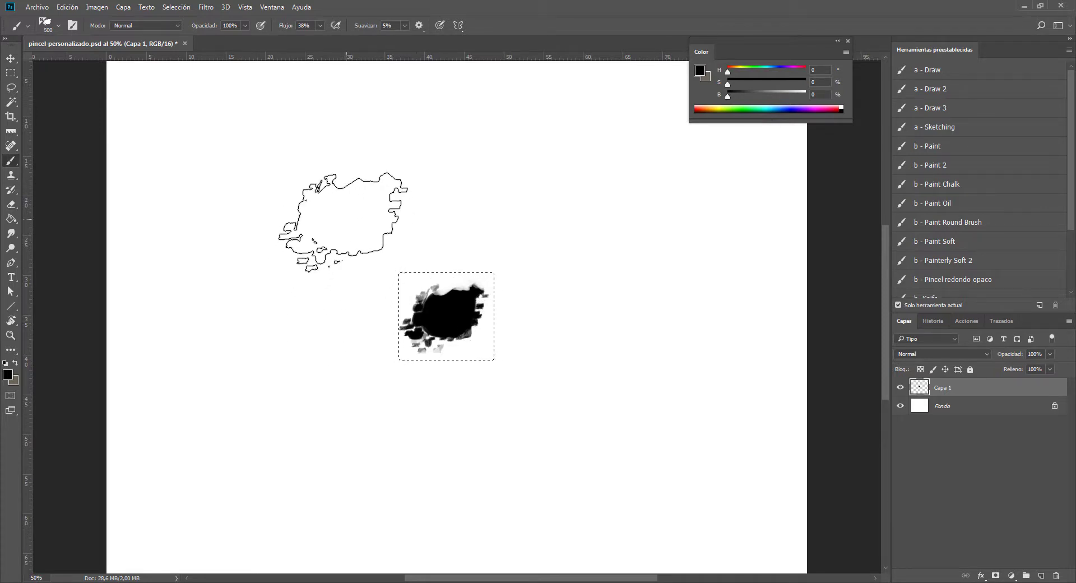
key(ctrl+d)
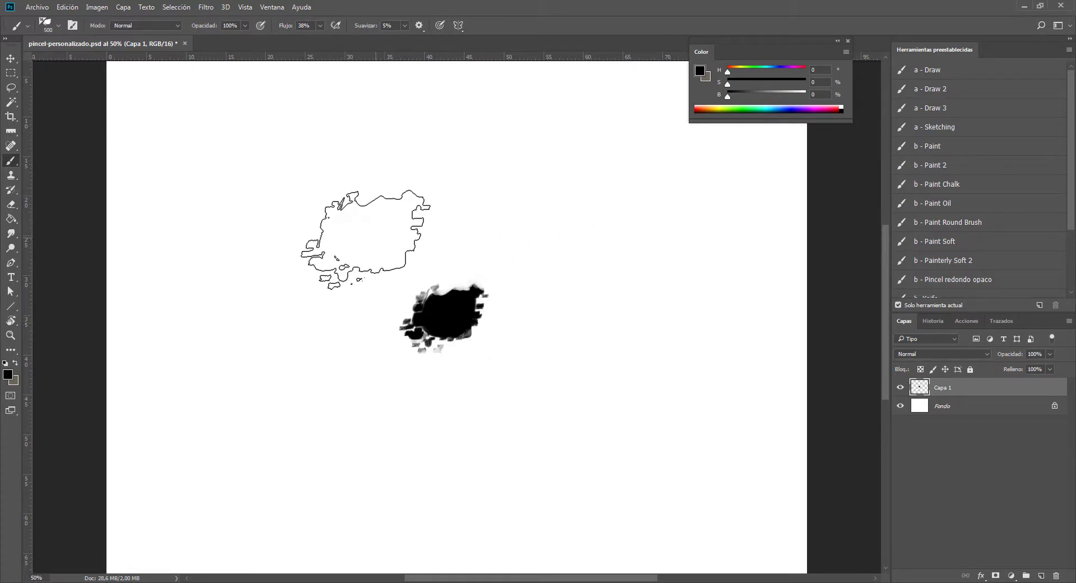
key(bracketleft)
mouse_move(343, 240)
mouse_down()
mouse_move(310, 300)
mouse_move(281, 263)
mouse_move(298, 297)
mouse_move(282, 316)
mouse_move(286, 387)
mouse_up()
- Paint test strokes above the textured blob with the brush at size 150, and a short one beside it at size 175
key(bracketleft)
key(bracketleft)
key(bracketleft)
key(bracketleft)
key(bracketleft)
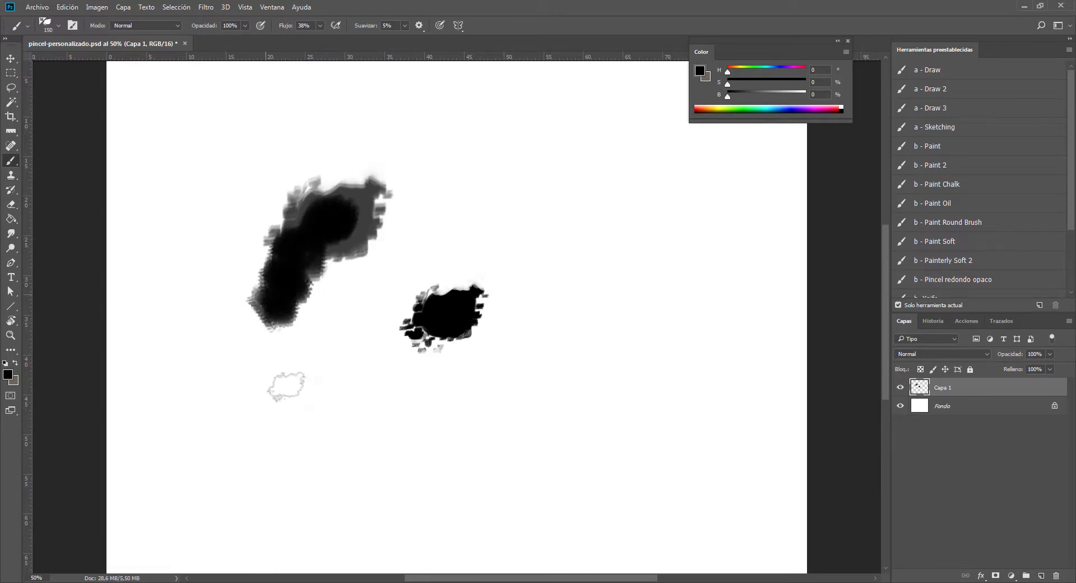
drag(528, 197, 468, 202)
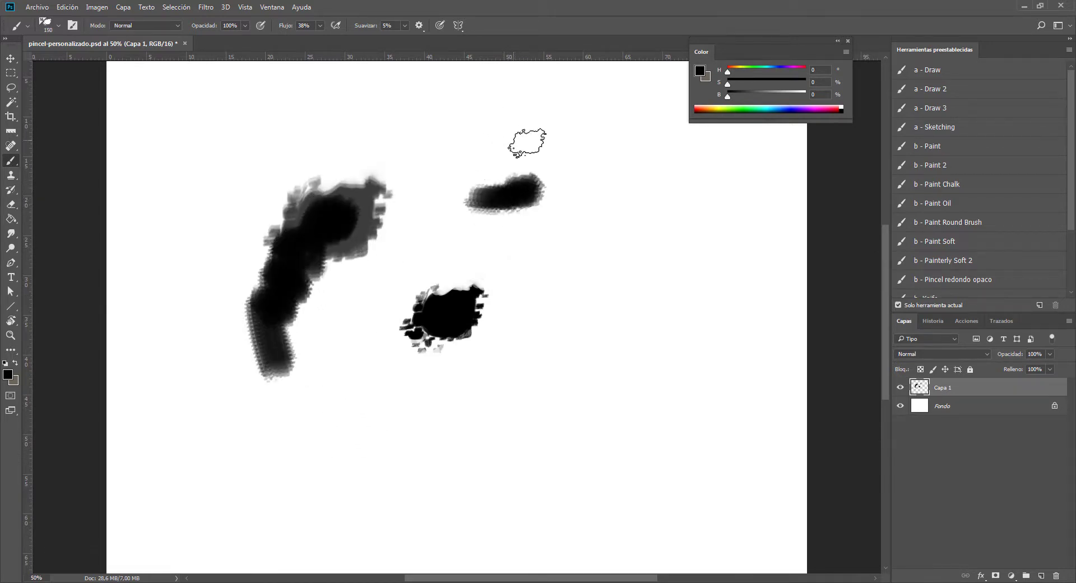
mouse_move(527, 142)
mouse_down()
mouse_move(505, 135)
mouse_move(459, 159)
mouse_move(474, 156)
mouse_move(401, 165)
mouse_move(427, 155)
mouse_move(415, 163)
mouse_move(425, 164)
mouse_move(415, 148)
mouse_move(305, 132)
mouse_up()
key(bracketright)
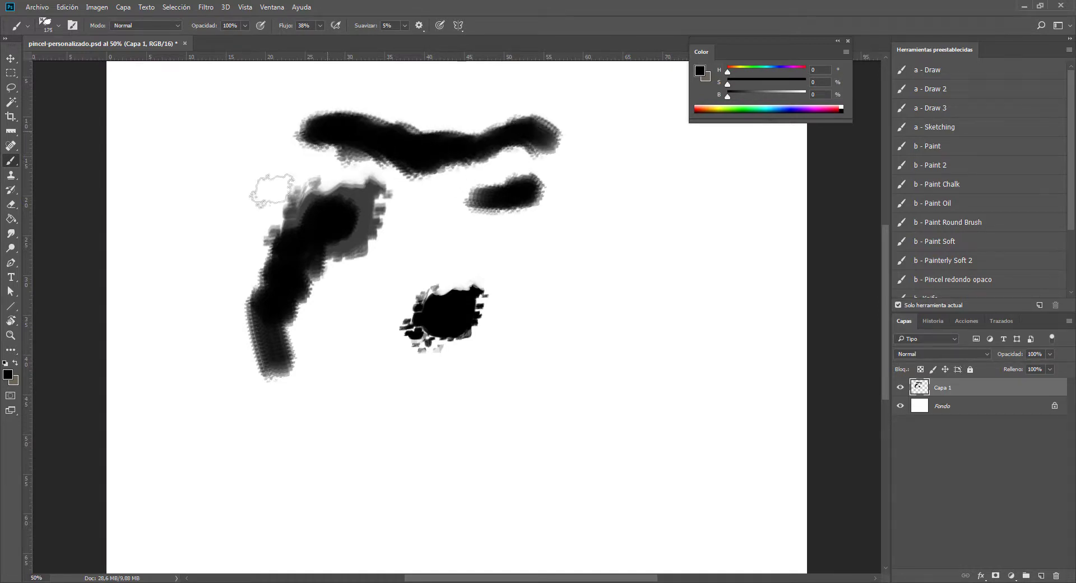
drag(354, 307, 348, 312)
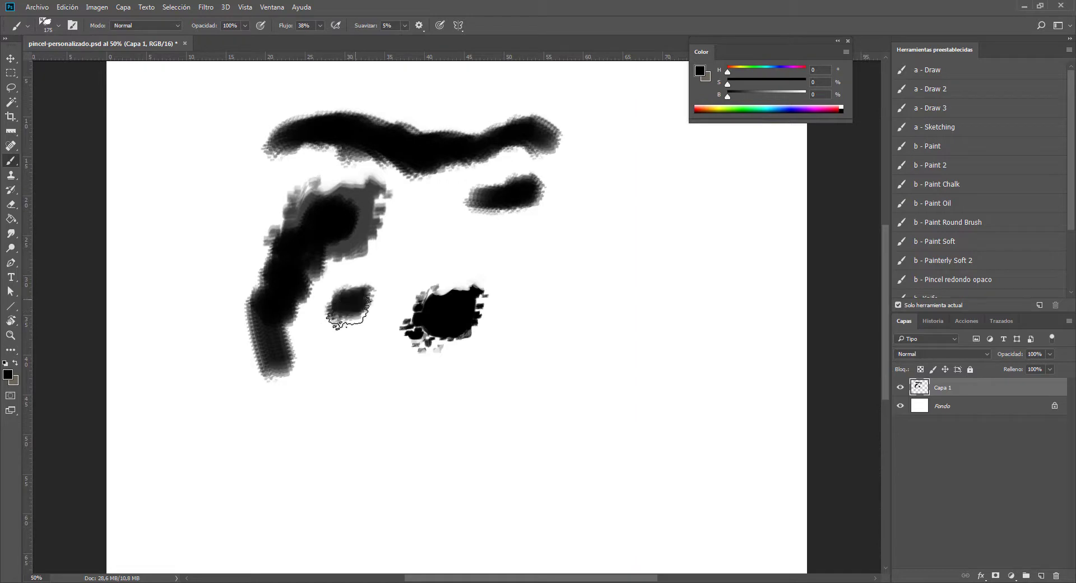
- Close the floating Color window and paint a dab on the canvas's right side and a curved stroke above the blob
drag(818, 38, 816, 47)
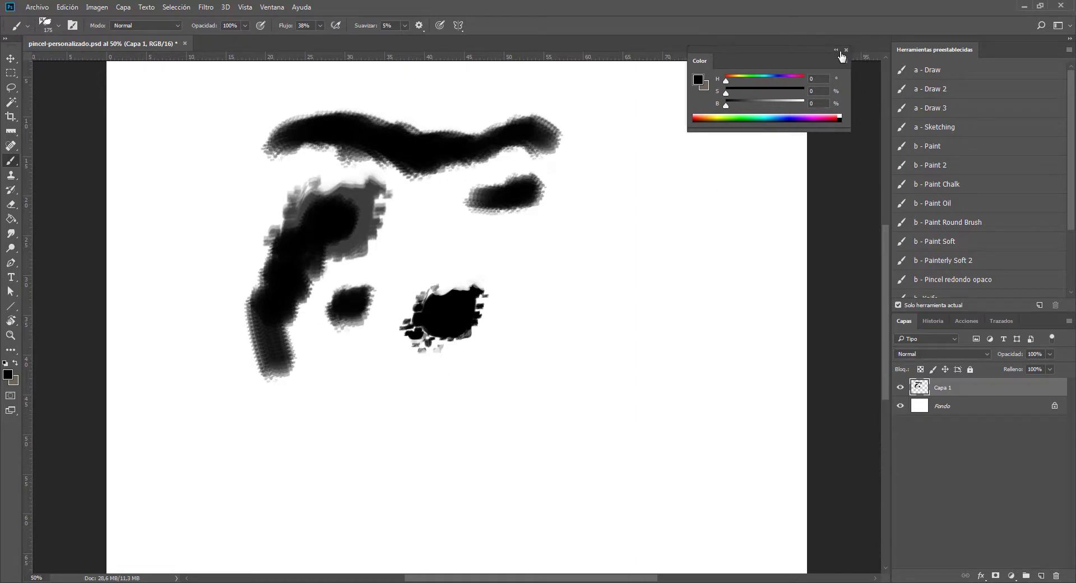
click(846, 50)
click(622, 250)
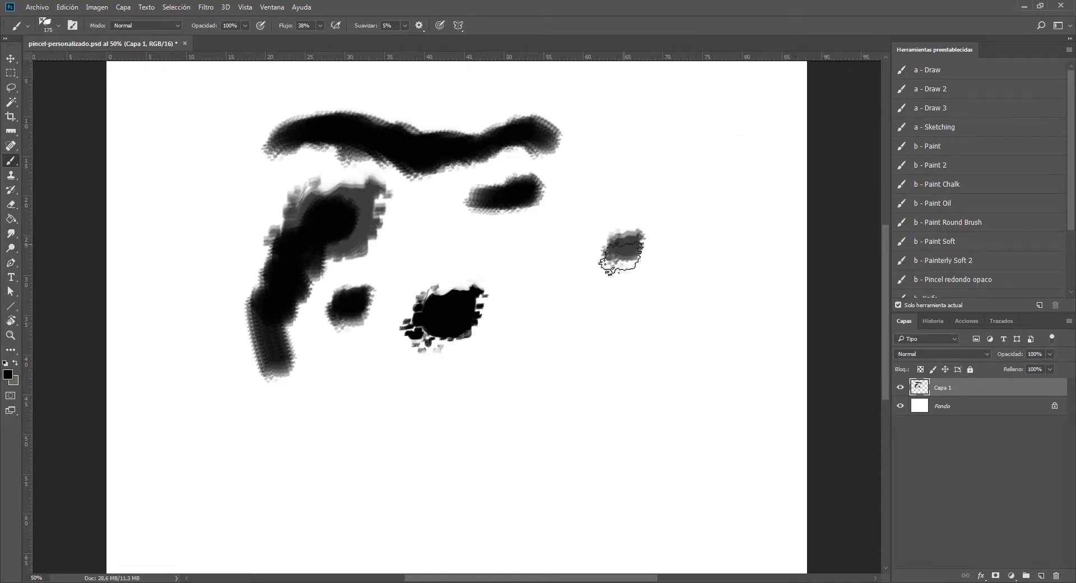
click(517, 253)
mouse_move(497, 266)
mouse_down()
mouse_move(464, 243)
mouse_move(423, 252)
mouse_up()
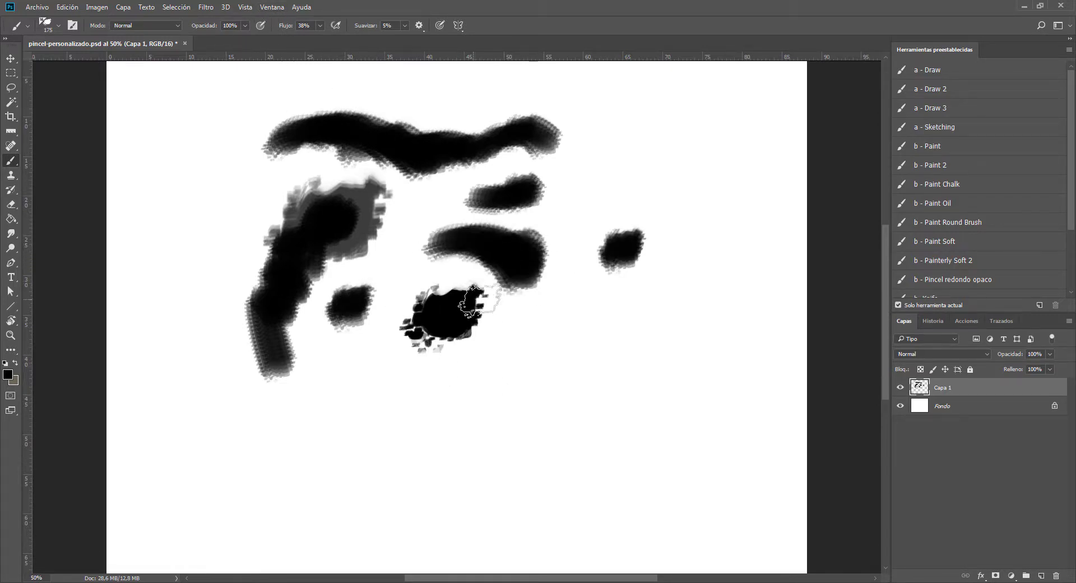
key(F5)
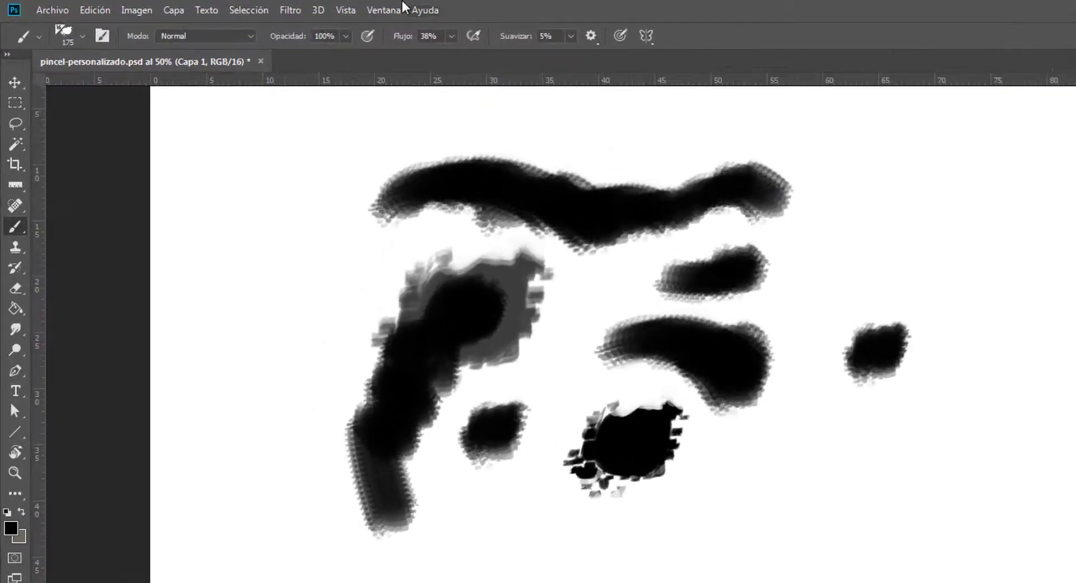
click(271, 7)
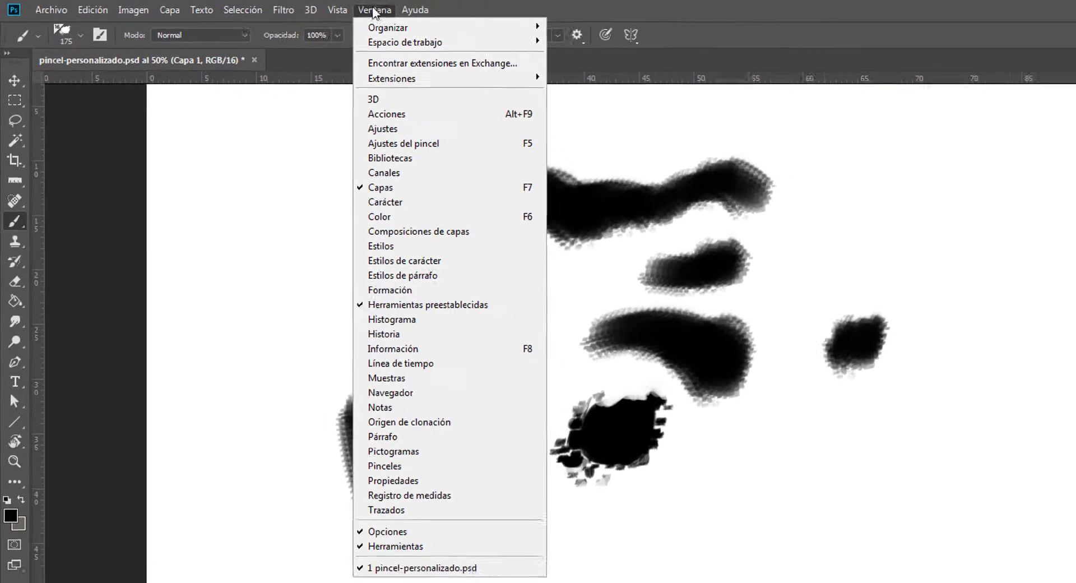
click(437, 12)
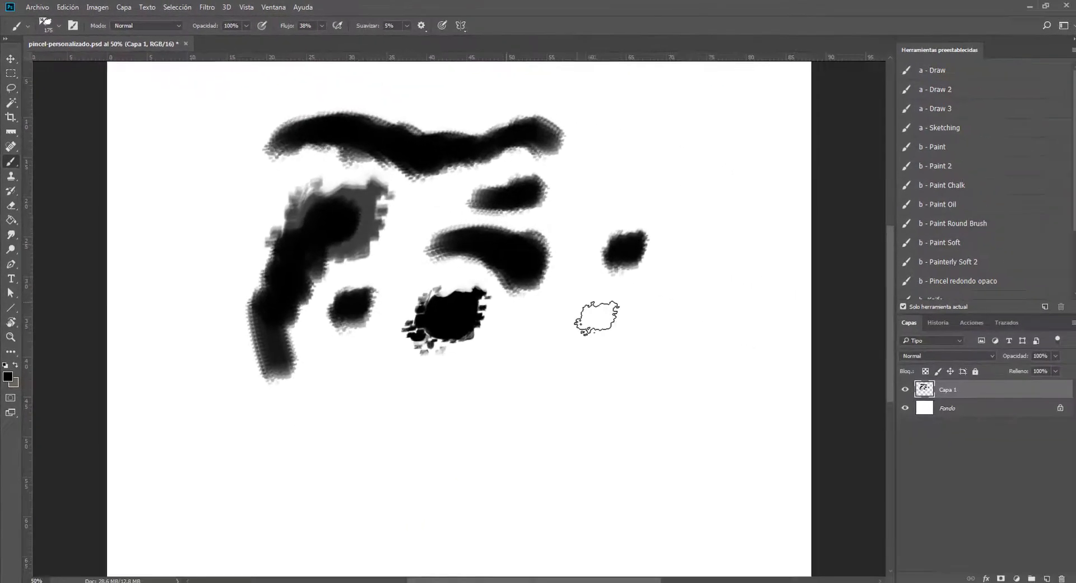
- Paint a dab in the canvas's upper right and enable the brush's Shape Dynamics with size controlled by pen pressure
drag(657, 148, 642, 125)
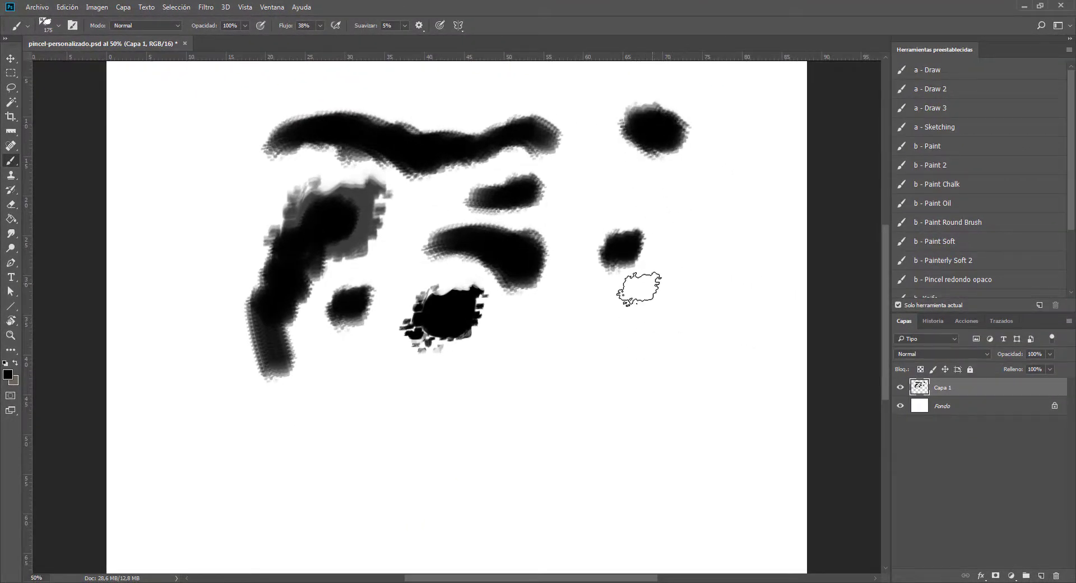
key(F5)
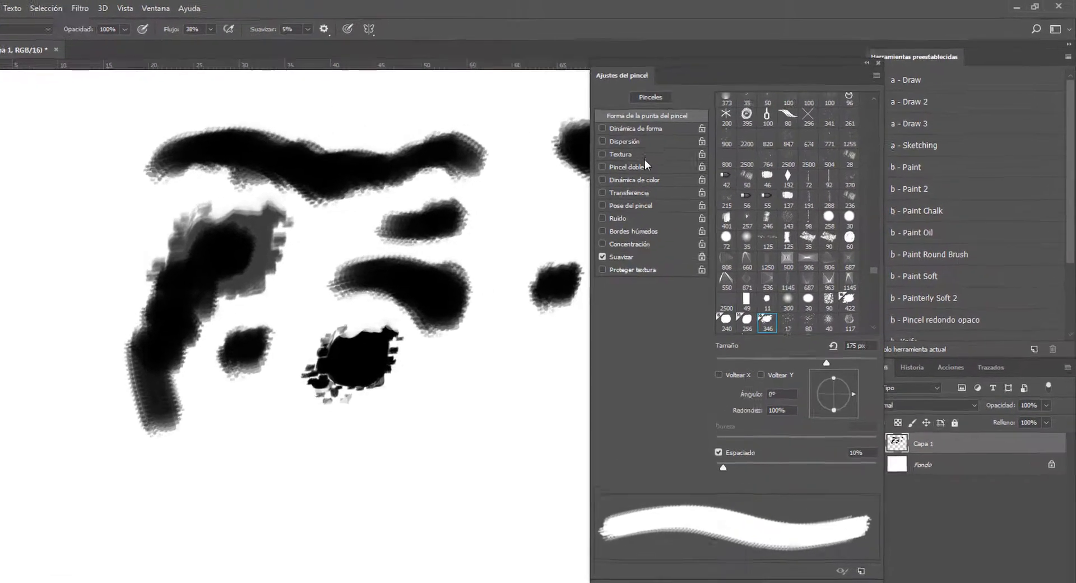
click(655, 130)
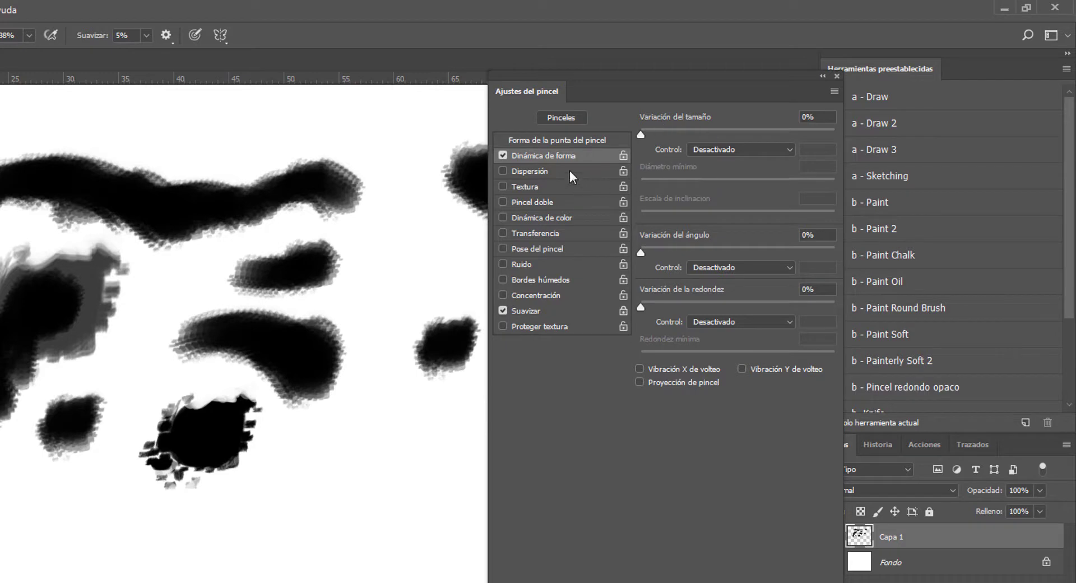
click(722, 149)
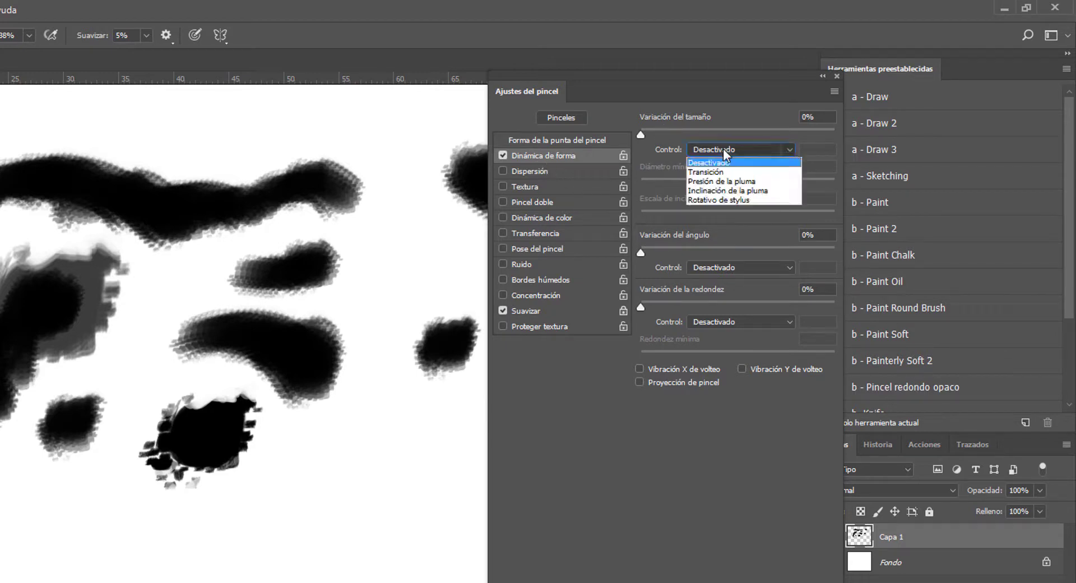
click(709, 182)
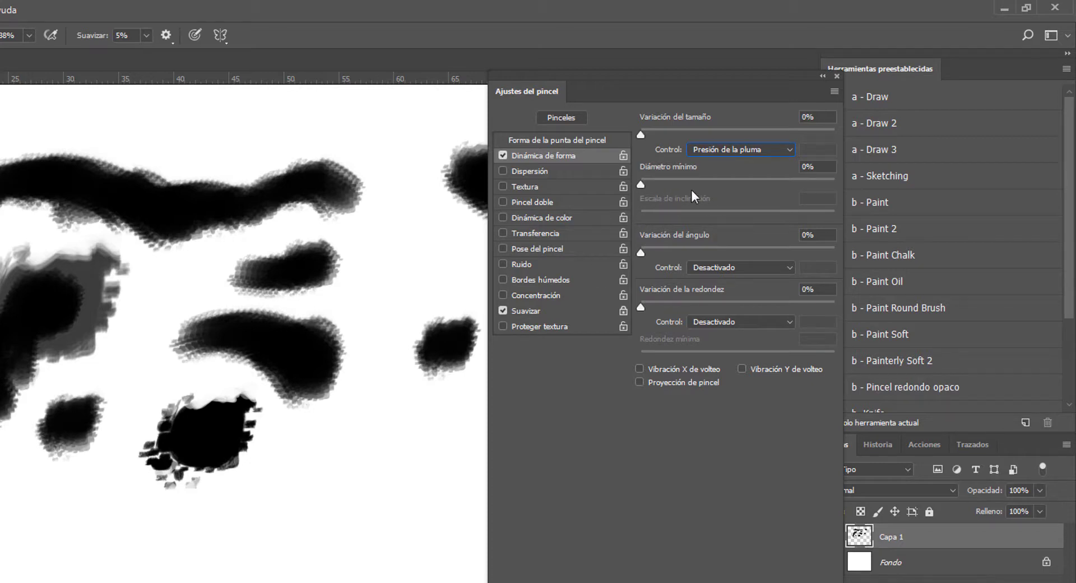
- Set the brush's minimum diameter to 22% and paint several tapered test strokes around and below the textured blob
drag(722, 185, 769, 190)
click(734, 180)
drag(683, 198, 683, 201)
drag(377, 486, 330, 546)
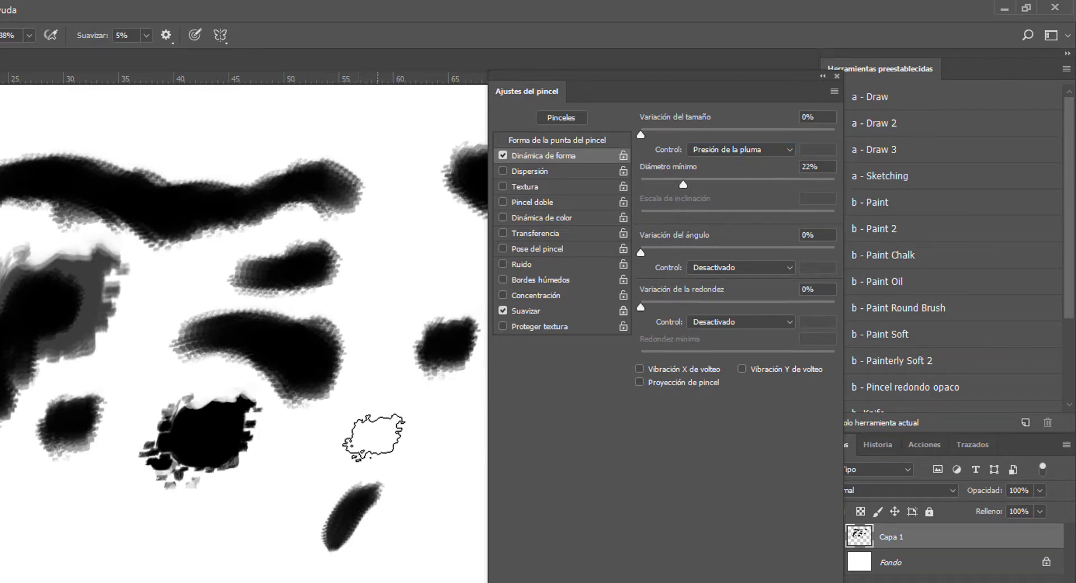
mouse_move(374, 437)
mouse_down()
mouse_move(225, 530)
mouse_move(171, 580)
mouse_move(133, 579)
mouse_up()
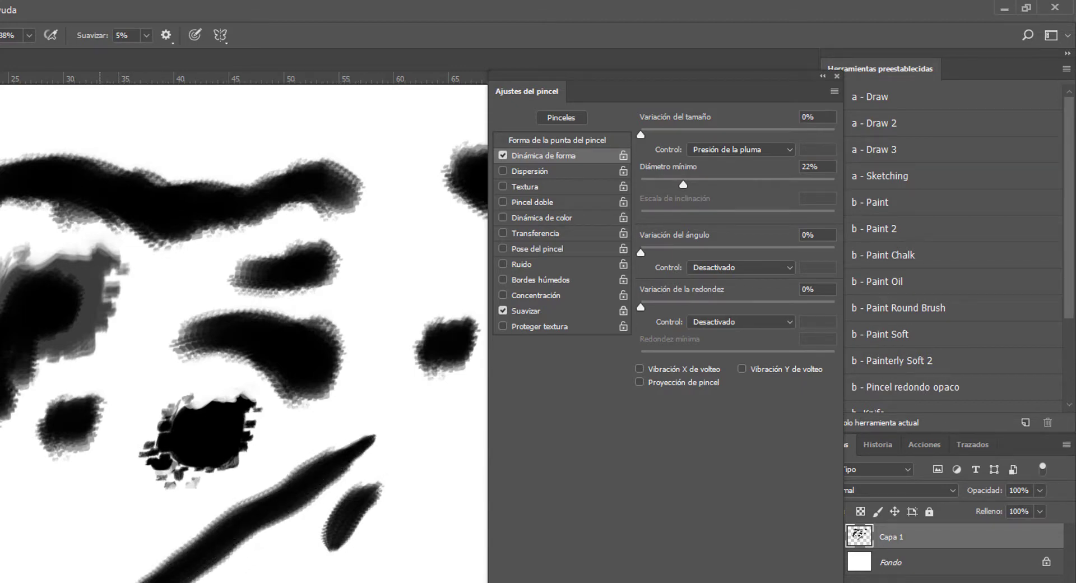
mouse_move(159, 468)
mouse_down()
mouse_move(151, 460)
mouse_move(146, 492)
mouse_move(72, 491)
mouse_move(34, 521)
mouse_move(79, 566)
mouse_up()
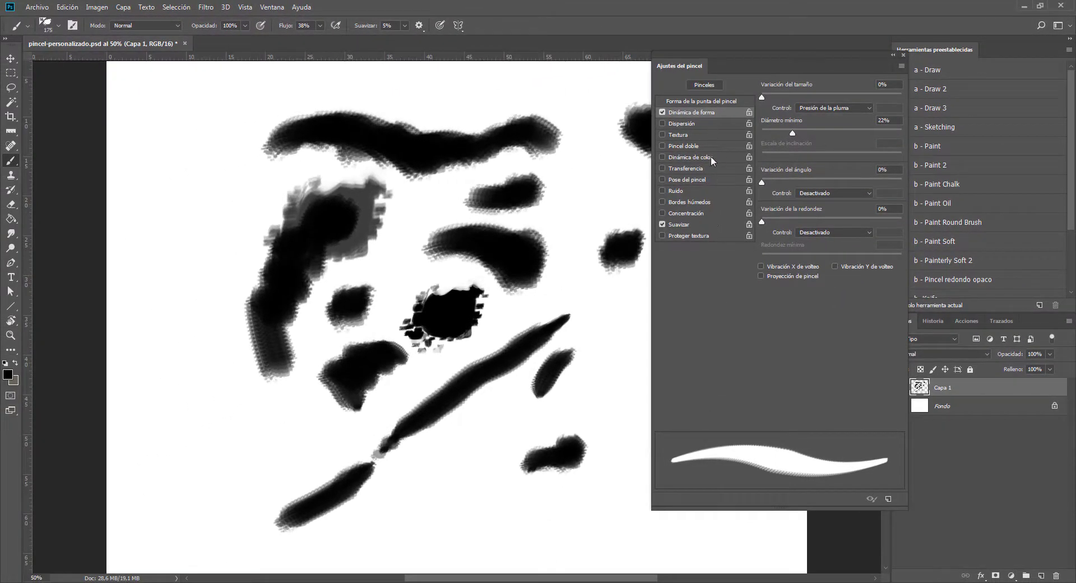
- Widen the brush tip's spacing considerably and paint a dotted test stroke across the lower part of the canvas
click(695, 102)
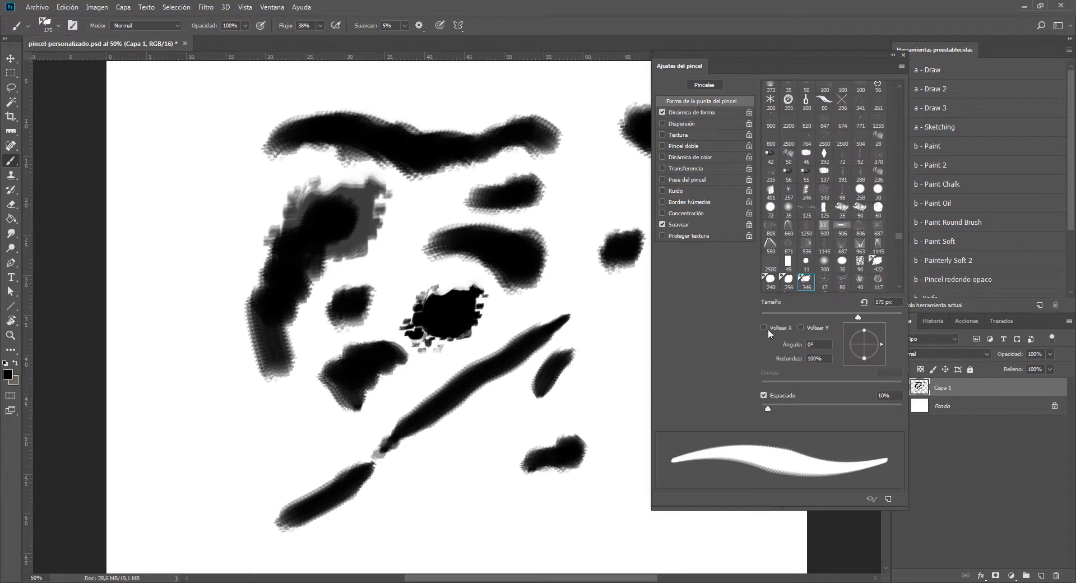
mouse_move(768, 409)
mouse_down()
mouse_move(835, 395)
mouse_move(834, 408)
mouse_up()
mouse_move(572, 538)
mouse_down()
mouse_move(527, 506)
mouse_move(481, 498)
mouse_move(397, 533)
mouse_move(378, 442)
mouse_move(401, 416)
mouse_move(363, 407)
mouse_move(315, 424)
mouse_move(290, 468)
mouse_move(242, 499)
mouse_move(174, 468)
mouse_move(195, 437)
mouse_up()
- Reduce the brush tip's spacing to 9% and paint a solid test patch beside the lower strokes
drag(834, 408, 768, 418)
click(617, 420)
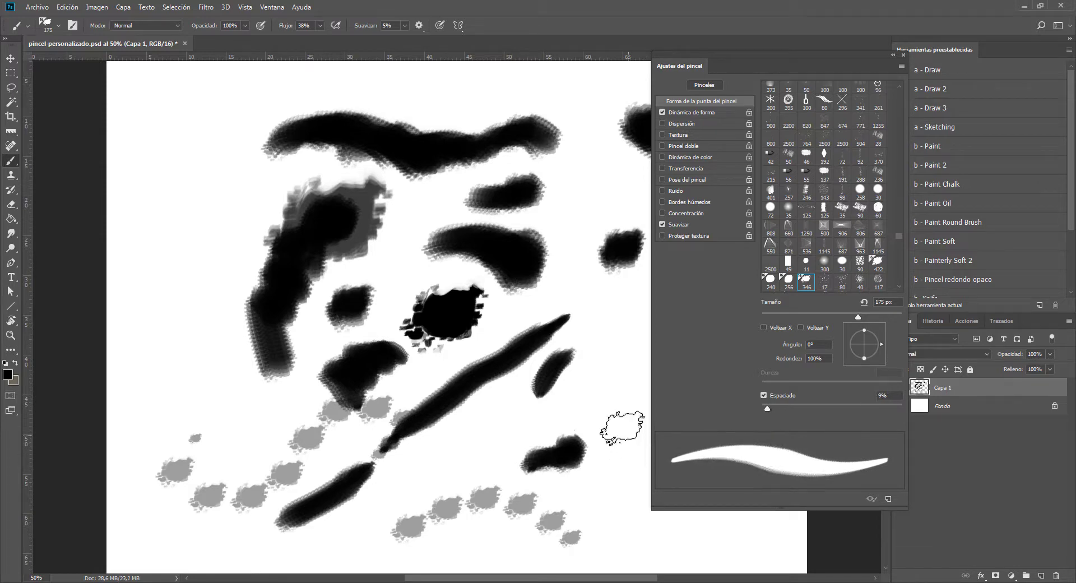
drag(600, 411, 604, 433)
- Set the brush tip's spacing to 1% and paint smooth-edged test dabs on the canvas's right side
drag(767, 407, 758, 409)
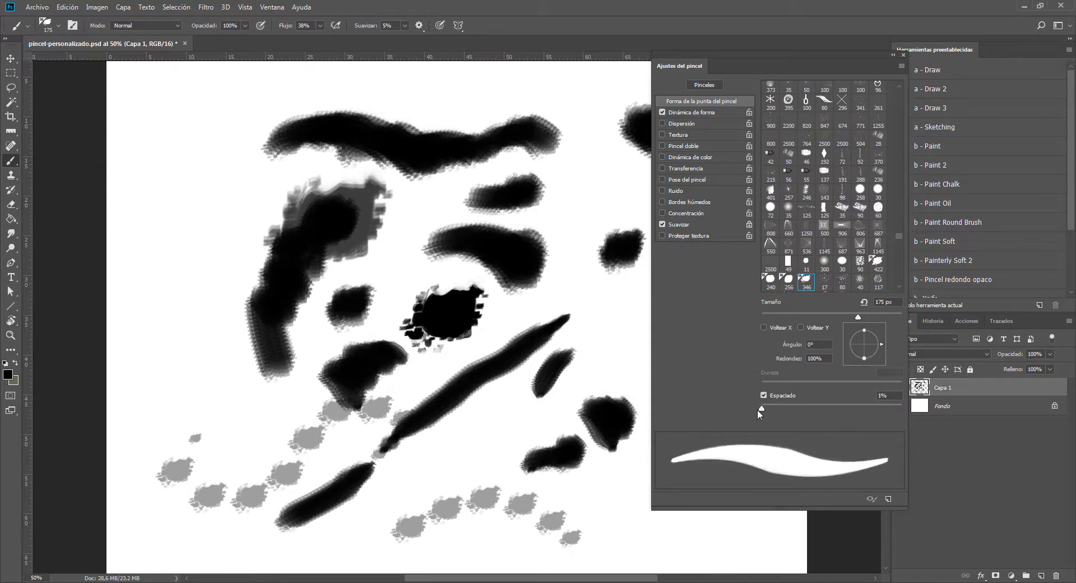
drag(605, 322, 596, 321)
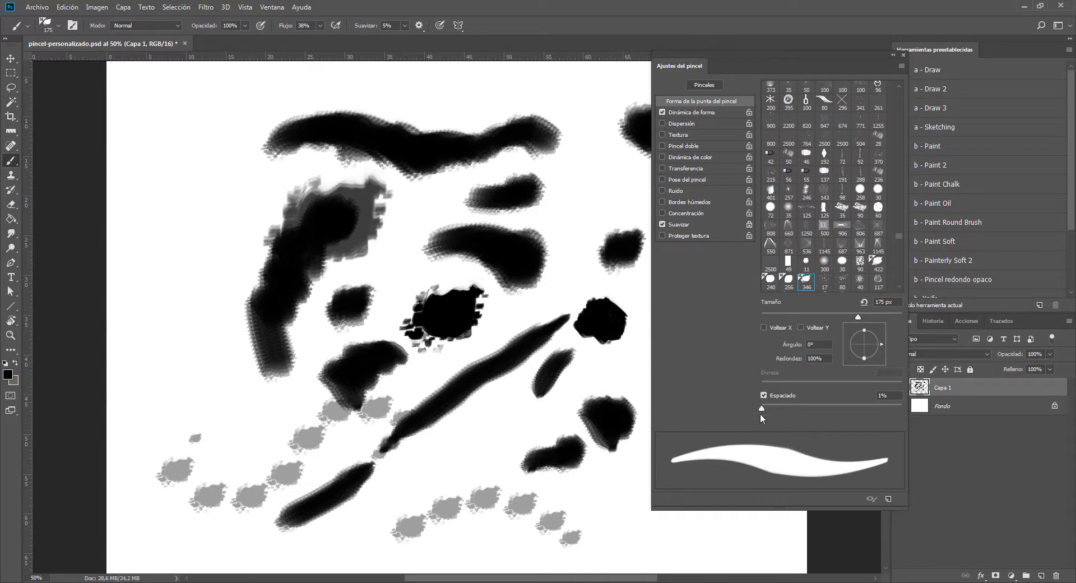
mouse_move(579, 179)
mouse_down()
mouse_move(583, 212)
mouse_move(571, 206)
mouse_up()
click(585, 137)
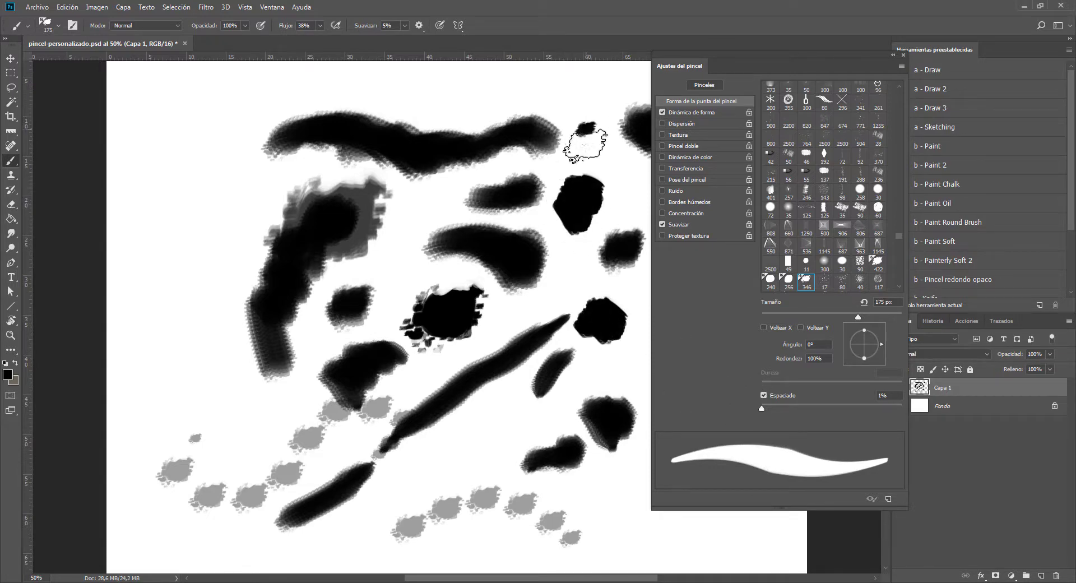
drag(584, 143, 596, 158)
- Delete the layer with the test strokes, add a new empty layer, and paint a short diagonal stroke on it
key(Delete)
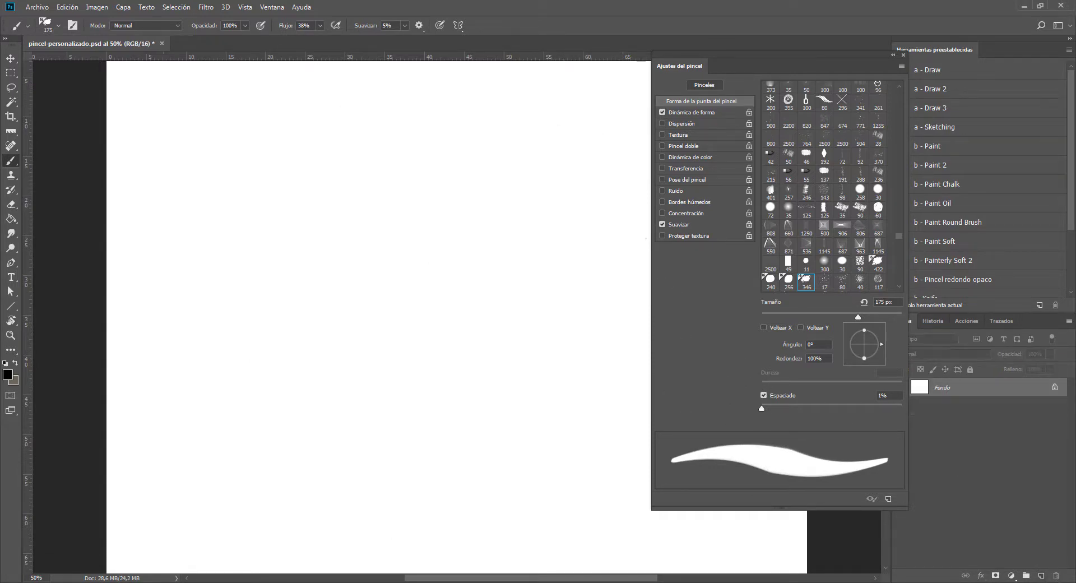
click(1040, 575)
mouse_move(530, 219)
mouse_down()
mouse_move(516, 219)
mouse_move(504, 253)
mouse_move(464, 248)
mouse_up()
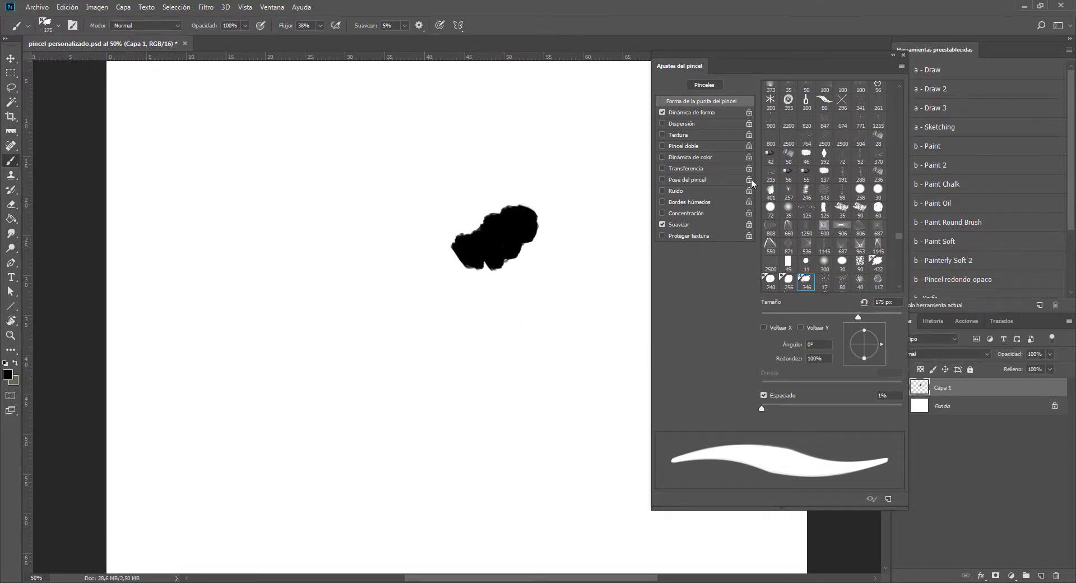
- Leave Scattering disabled and enable the brush's Transfer option with opacity controlled by pen pressure
click(685, 124)
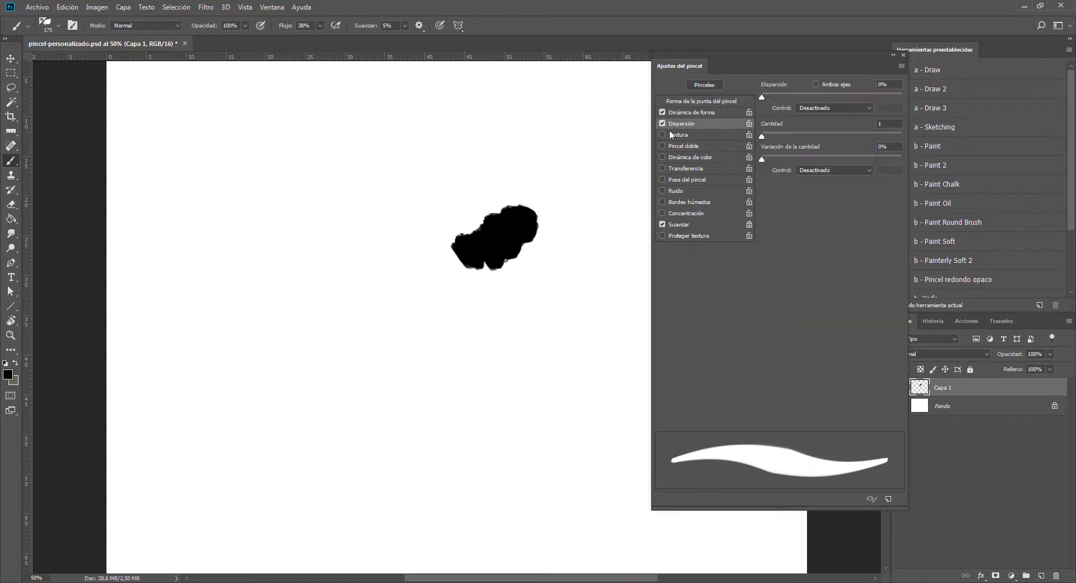
click(663, 124)
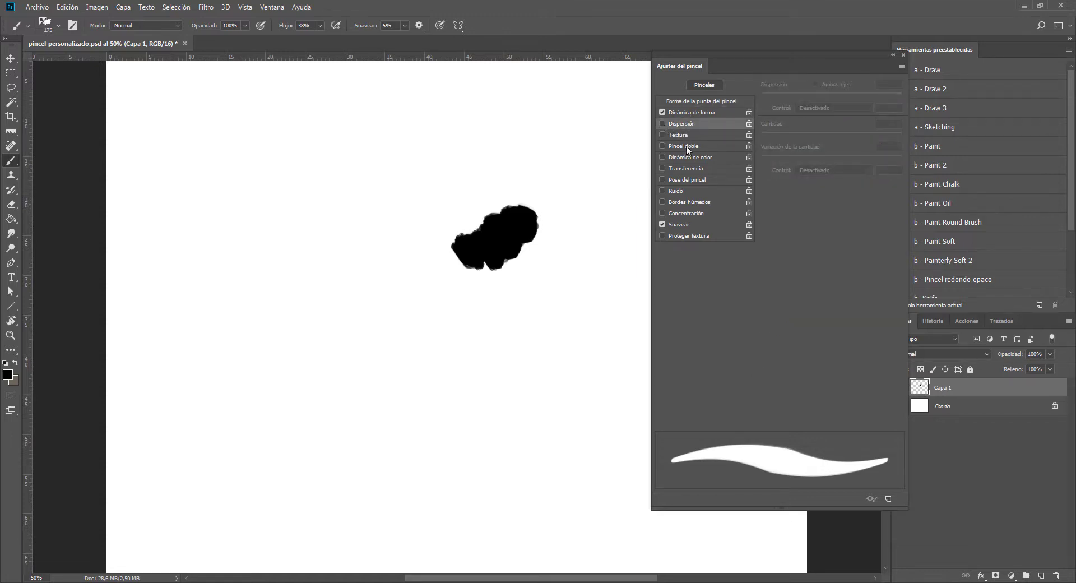
click(686, 169)
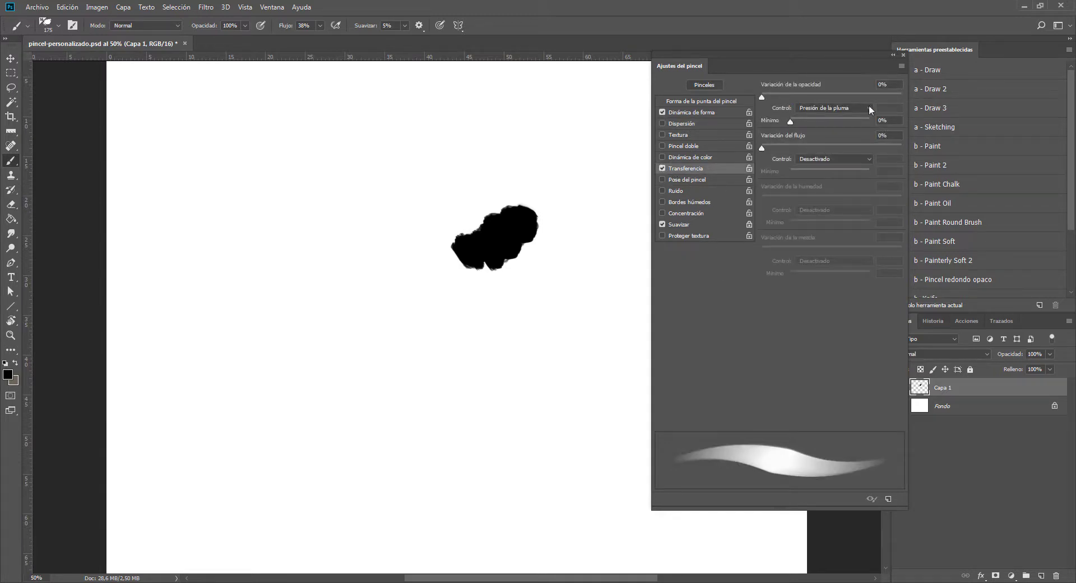
click(809, 108)
click(809, 115)
- Test a raised minimum opacity with a dab above the black stroke, and set it to 10% for a wavy downward stroke
mouse_move(790, 122)
mouse_down()
mouse_move(872, 123)
mouse_move(816, 120)
mouse_move(872, 122)
mouse_move(833, 125)
mouse_up()
mouse_move(545, 176)
mouse_down()
mouse_move(517, 165)
mouse_move(504, 183)
mouse_up()
mouse_move(832, 120)
mouse_down()
mouse_move(853, 120)
mouse_move(798, 121)
mouse_up()
mouse_move(420, 142)
mouse_down()
mouse_move(396, 252)
mouse_move(412, 277)
mouse_up()
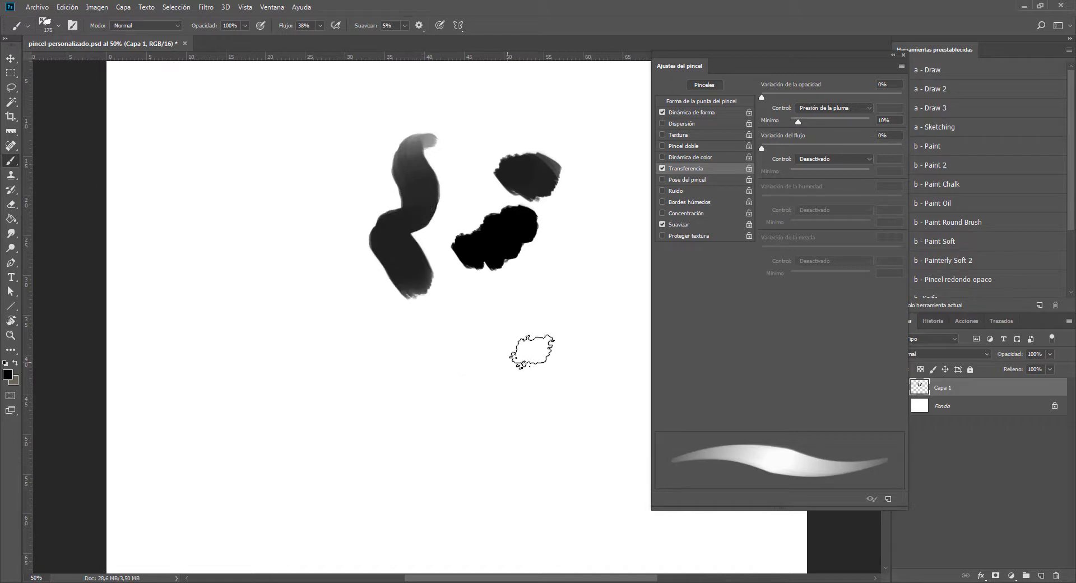
- Set the minimum opacity to 84% and paint overlapping test strokes left of the wavy stroke and above and below the black one
mouse_move(802, 122)
mouse_down()
mouse_move(876, 122)
mouse_move(844, 121)
mouse_move(859, 122)
mouse_up()
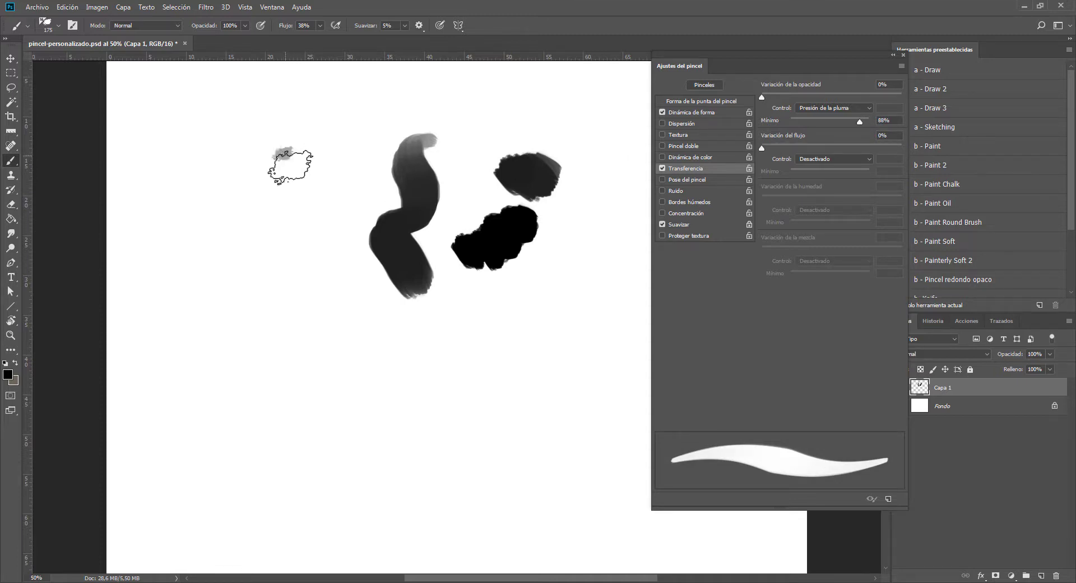
mouse_move(288, 163)
mouse_down()
mouse_move(261, 197)
mouse_move(305, 279)
mouse_up()
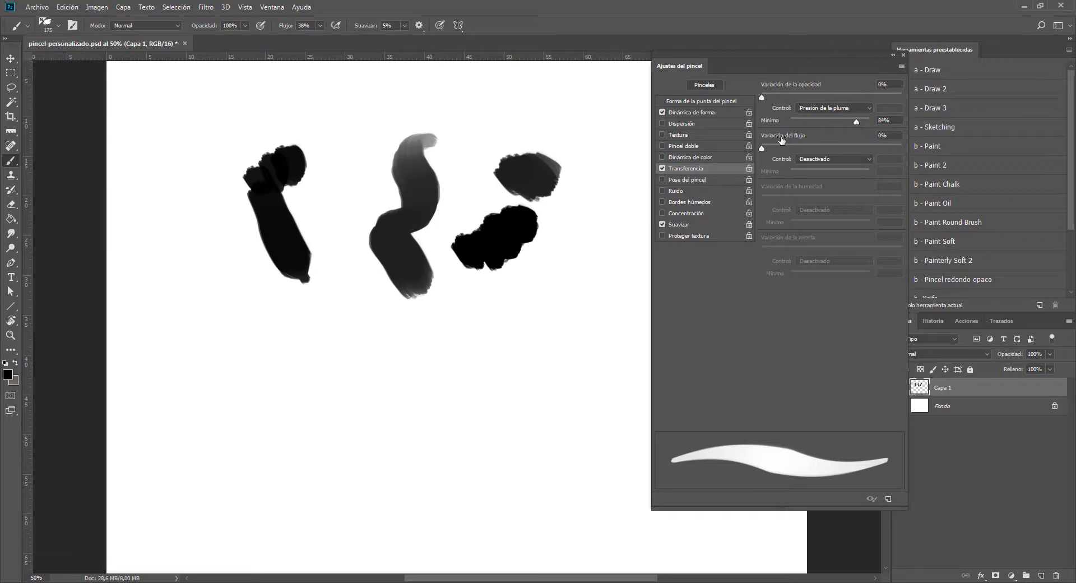
mouse_move(552, 104)
mouse_down()
mouse_move(532, 132)
mouse_move(497, 108)
mouse_move(521, 154)
mouse_up()
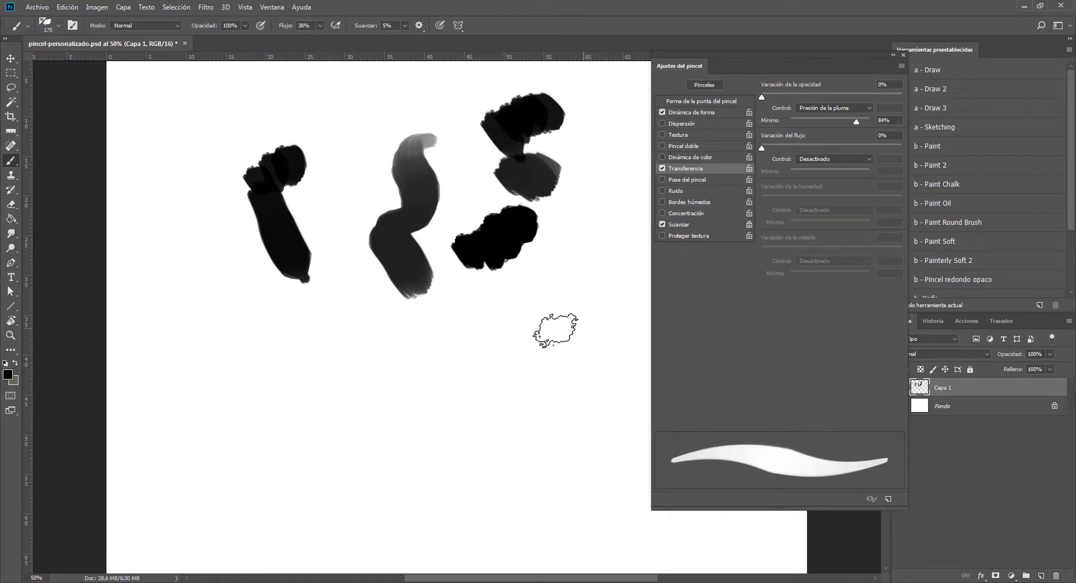
mouse_move(555, 330)
mouse_down()
mouse_move(563, 328)
mouse_move(519, 359)
mouse_up()
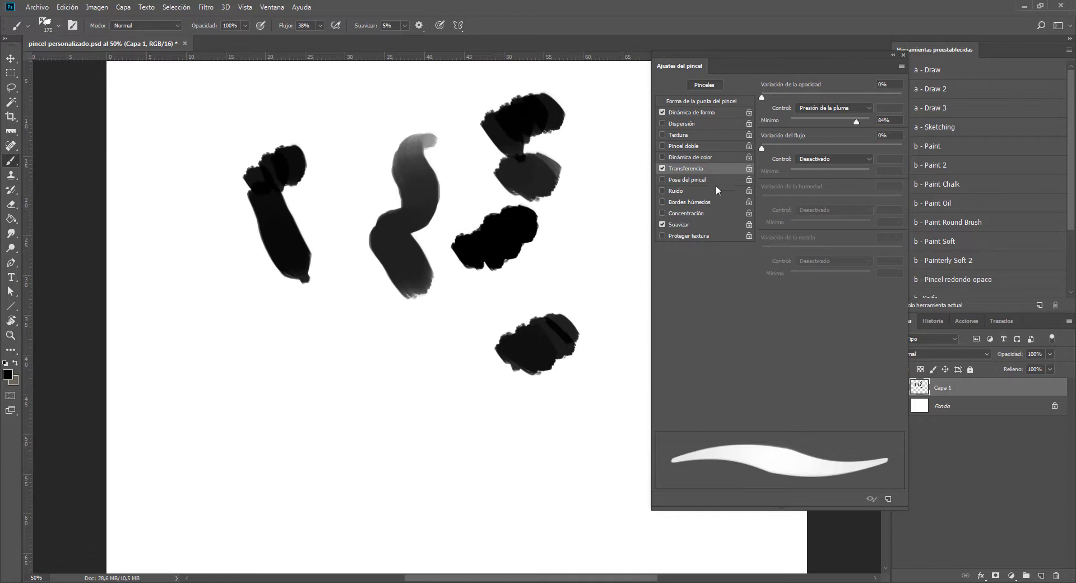
- Enable Noise for the brush and paint test dabs below the black diagonal stroke
click(663, 225)
mouse_move(575, 305)
mouse_down()
mouse_move(583, 287)
mouse_move(560, 292)
mouse_up()
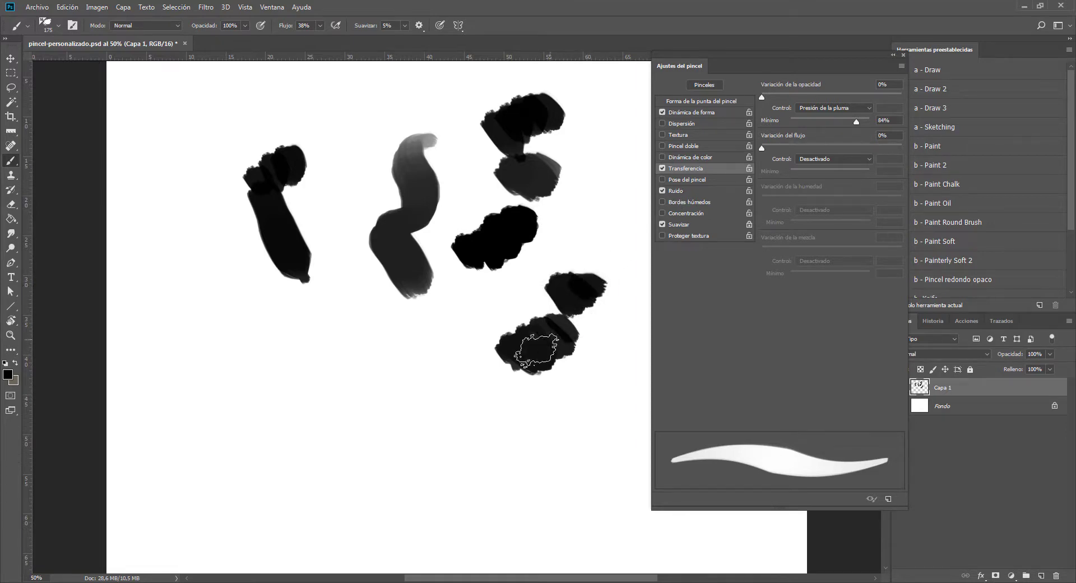
mouse_move(449, 353)
mouse_down()
mouse_move(456, 344)
mouse_move(443, 330)
mouse_up()
drag(485, 297, 491, 305)
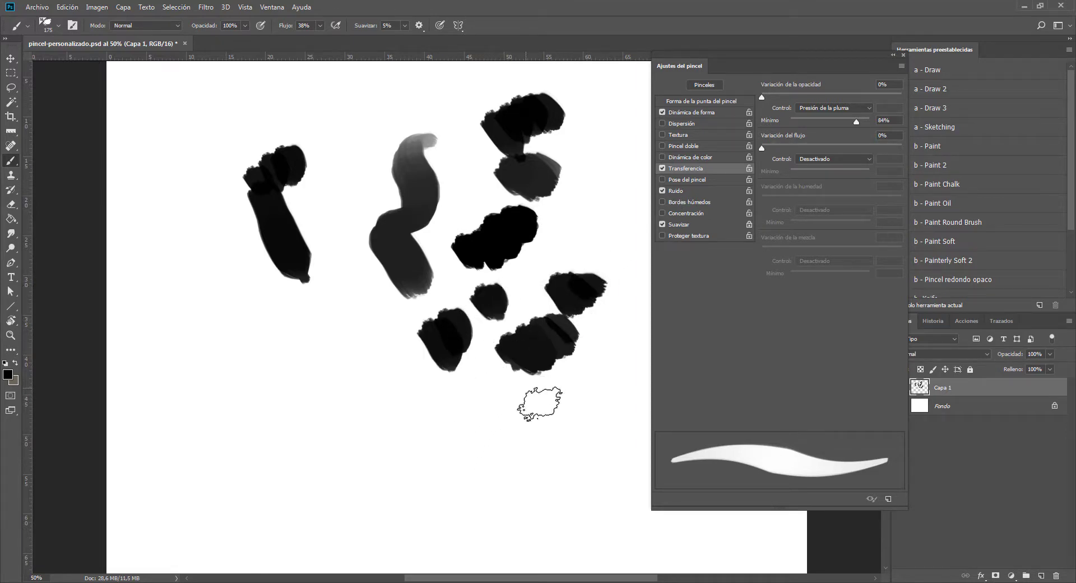
- Set the brush's opacity jitter to 58% and paint a test patch in the canvas's lower right
drag(763, 97, 807, 95)
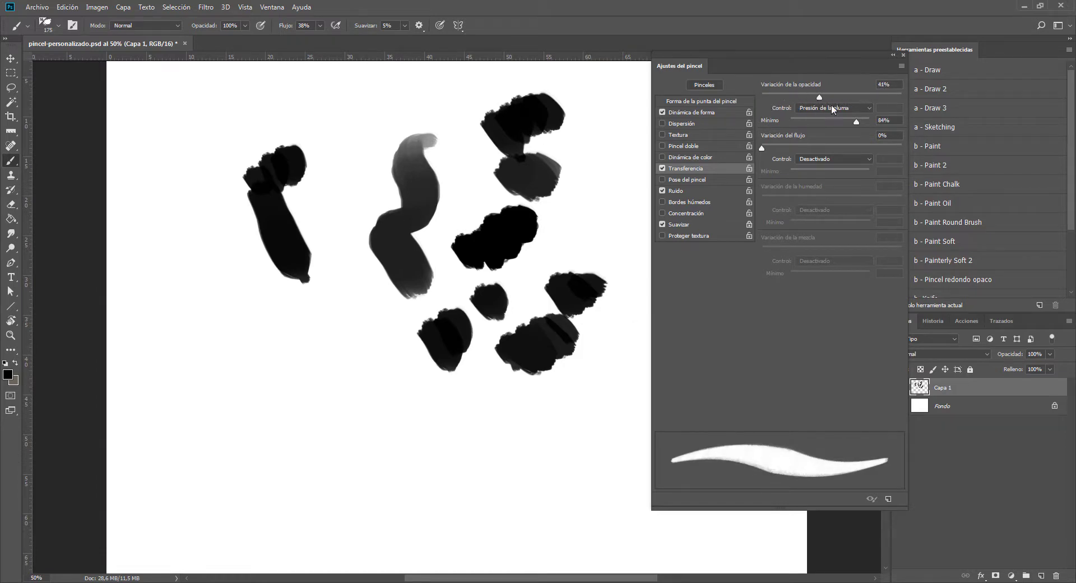
drag(847, 108, 843, 106)
mouse_move(584, 428)
mouse_down()
mouse_move(567, 400)
mouse_move(551, 431)
mouse_up()
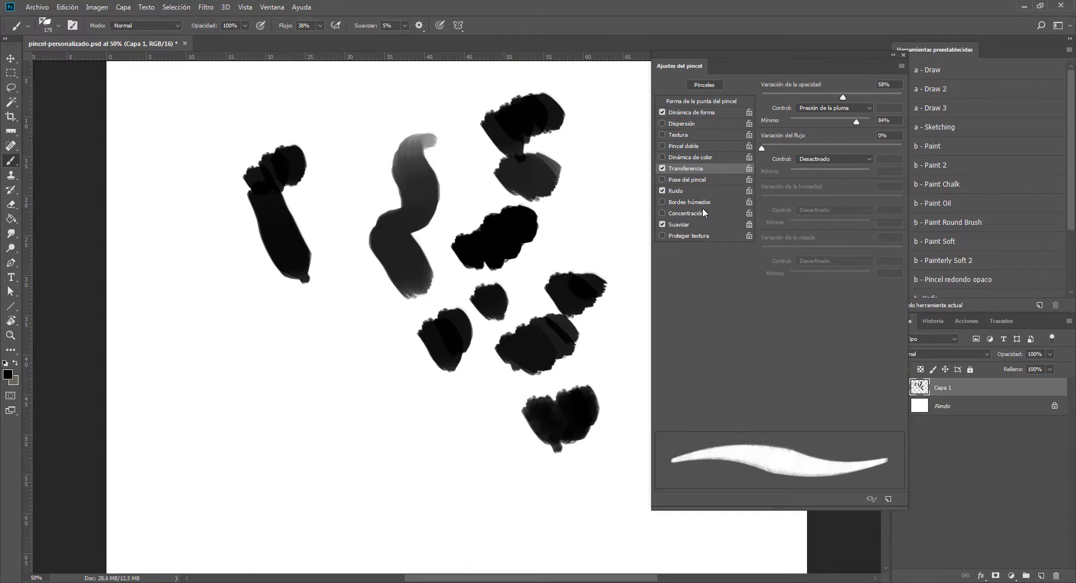
- Enable the brush's Texture with brightness -60 and contrast -25, and paint test dabs above the wavy stroke
click(679, 135)
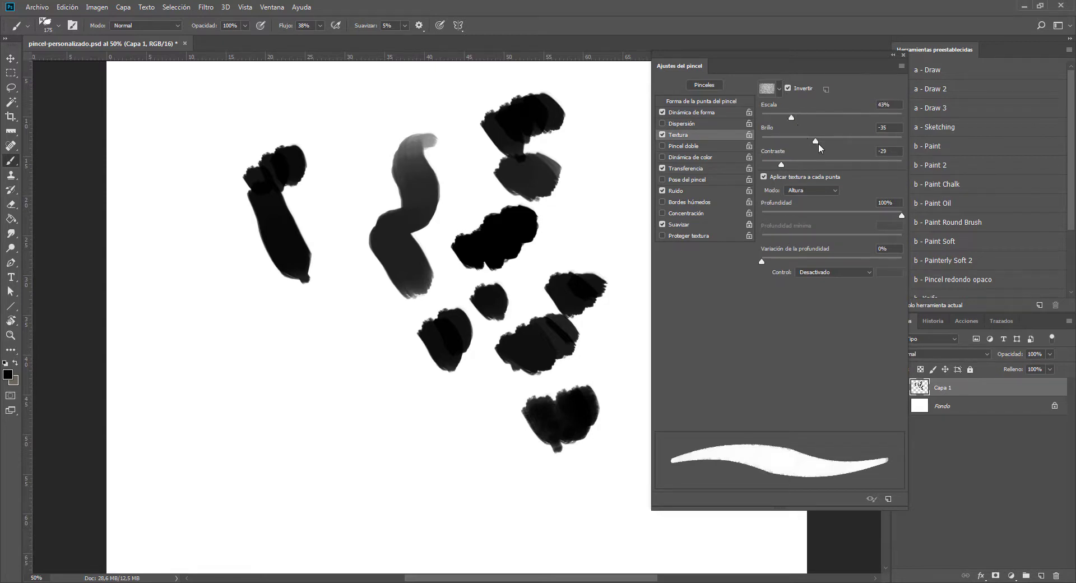
mouse_move(819, 144)
mouse_down()
mouse_move(853, 139)
mouse_move(801, 139)
mouse_up()
drag(787, 167, 784, 167)
mouse_move(392, 106)
mouse_down()
mouse_move(343, 120)
mouse_move(357, 149)
mouse_up()
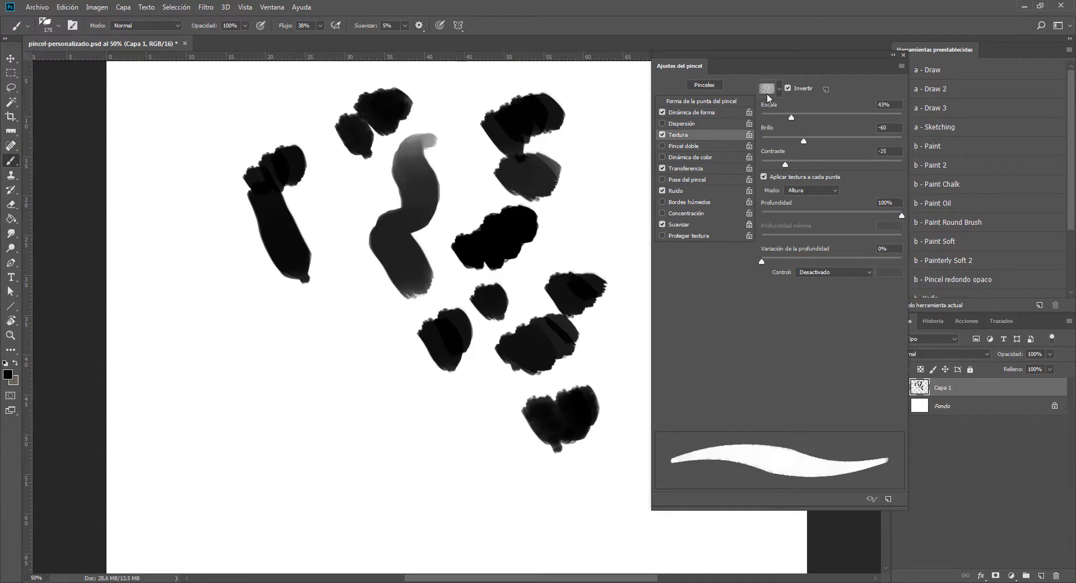
- Choose another grey pattern as the brush texture and paint two test dabs above the black diagonal stroke
click(778, 88)
scroll(812, 145, down, 1)
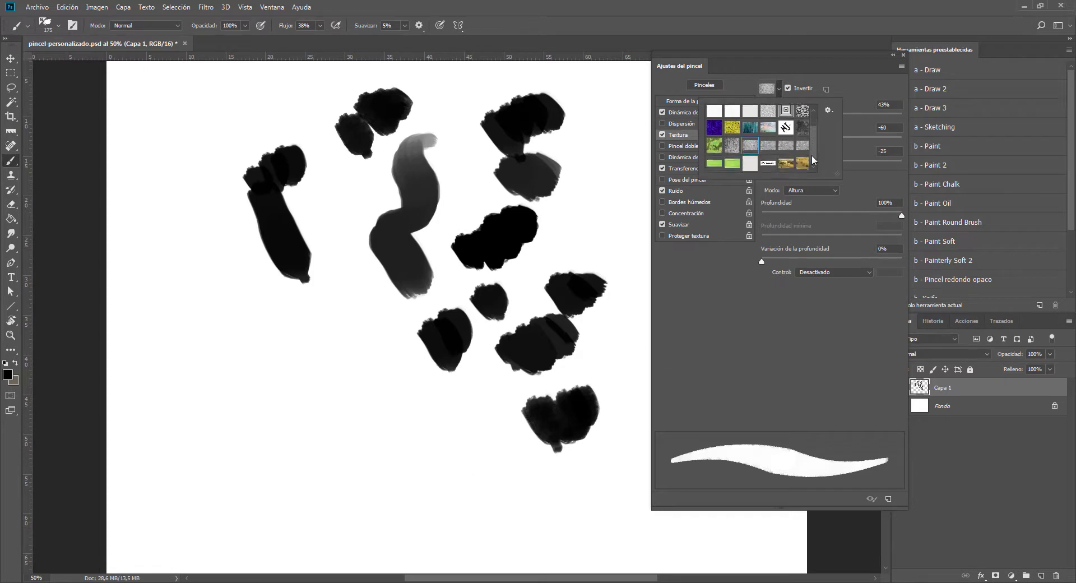
click(783, 147)
drag(454, 99, 470, 150)
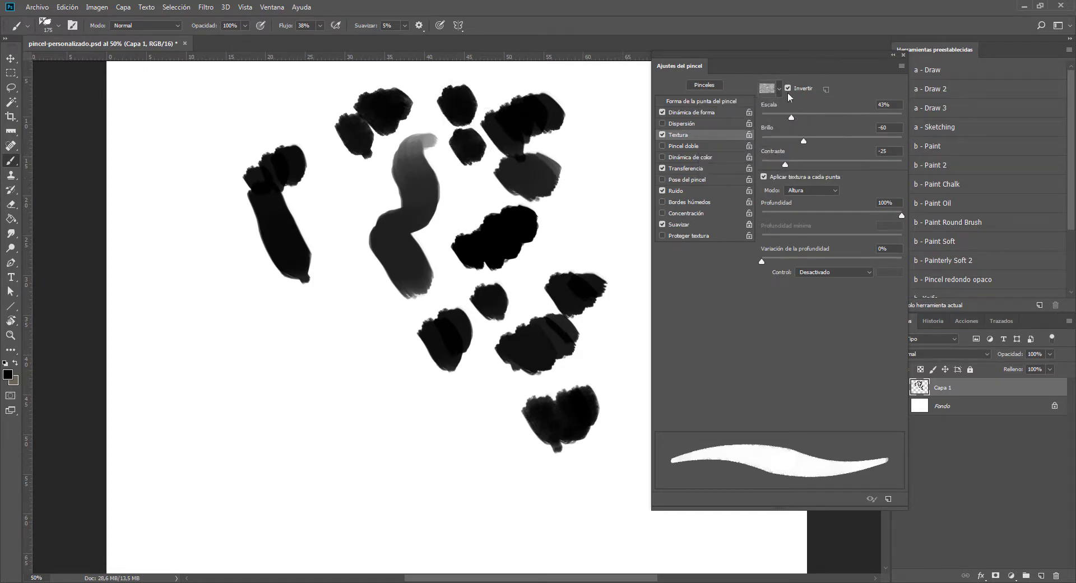
- Paint test strokes in the lower left, set the texture's scale to 127%, brightness to 78 and contrast to 91, and invert it
drag(386, 408, 354, 376)
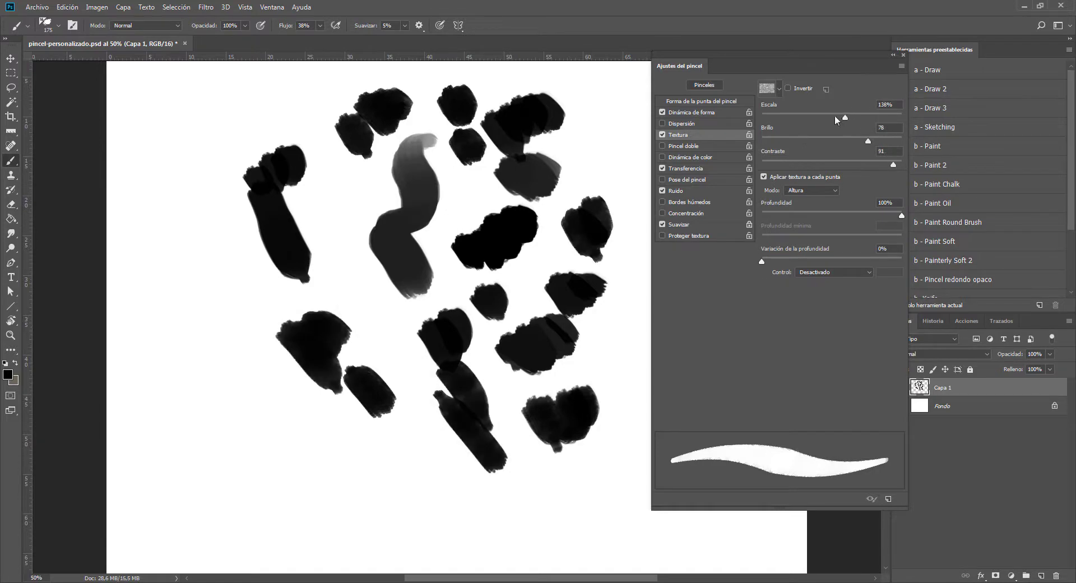
drag(835, 116, 775, 118)
click(789, 88)
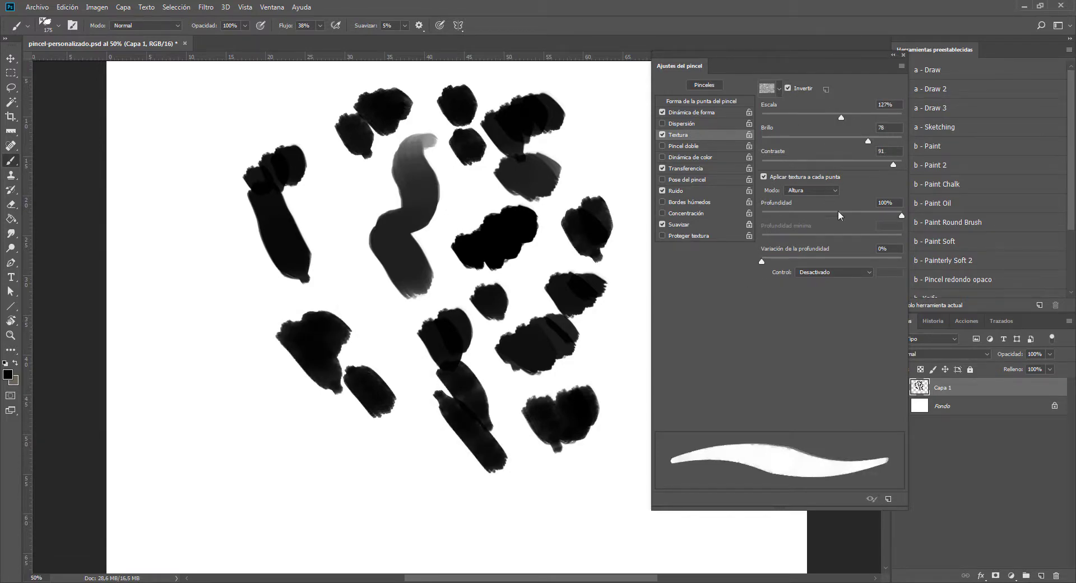
- Set the texture's blend mode to Multiply with 58% depth and test it with strokes beside the wavy stroke
click(818, 190)
click(807, 197)
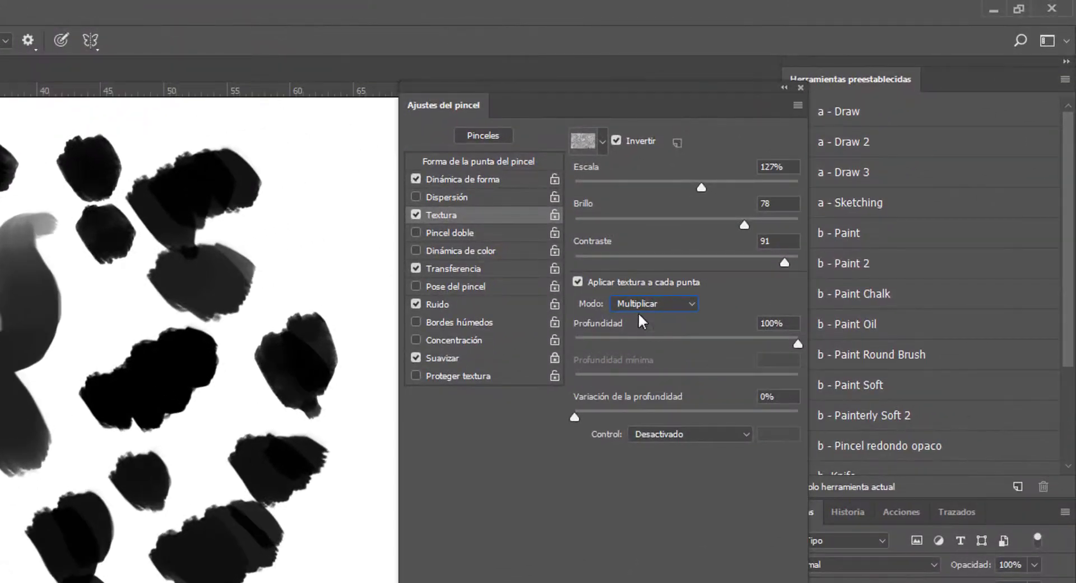
drag(663, 338, 727, 341)
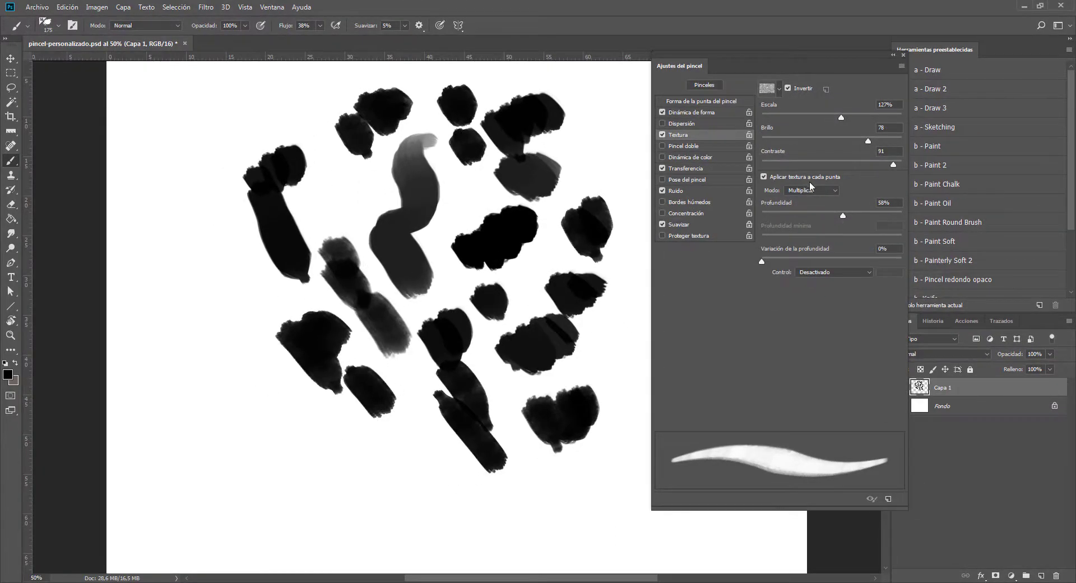
- Test the Multiply texture at 82% depth with strokes beside the wavy stroke and in the lower right, and reduce the depth to 6%
click(809, 190)
click(804, 200)
drag(843, 215, 876, 217)
mouse_move(619, 359)
mouse_down()
mouse_move(612, 344)
mouse_move(628, 414)
mouse_up()
mouse_move(465, 238)
mouse_down()
mouse_move(481, 206)
mouse_move(454, 168)
mouse_up()
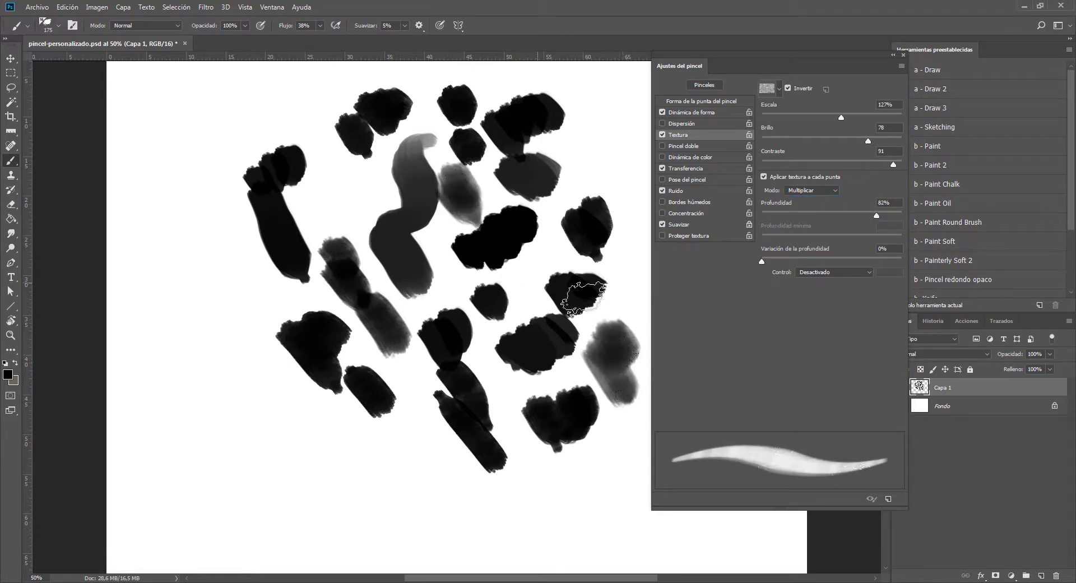
mouse_move(852, 216)
mouse_down()
mouse_move(762, 220)
mouse_move(784, 218)
mouse_up()
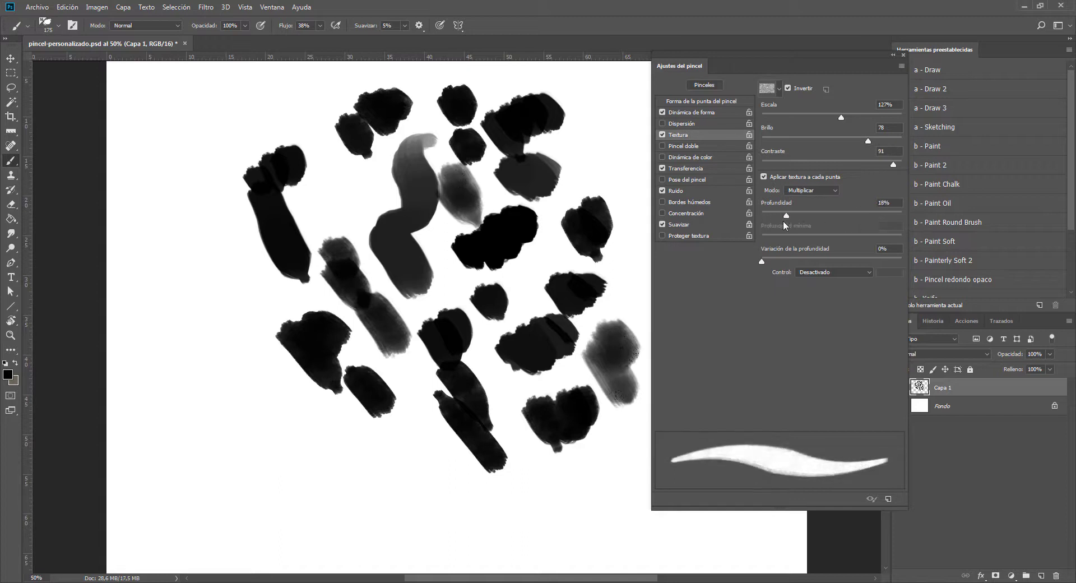
mouse_move(350, 191)
mouse_down()
mouse_move(348, 176)
mouse_move(325, 212)
mouse_move(356, 233)
mouse_up()
- Replace the painted layer with an empty one and paint test dabs with the textured brush at 175 px and 300 px
click(1056, 575)
click(1041, 576)
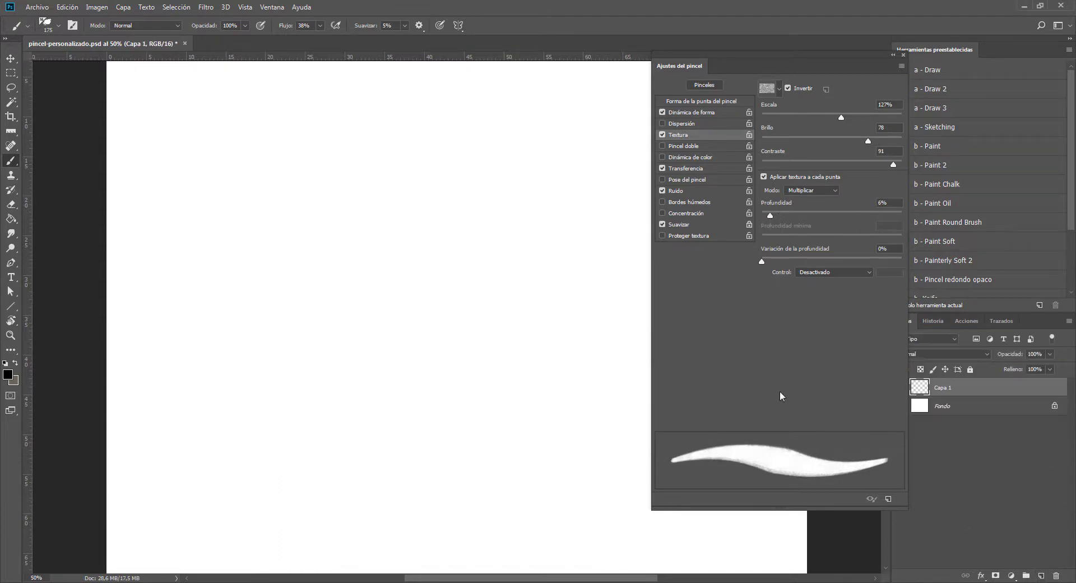
mouse_move(483, 220)
mouse_down()
mouse_move(468, 236)
mouse_move(479, 270)
mouse_up()
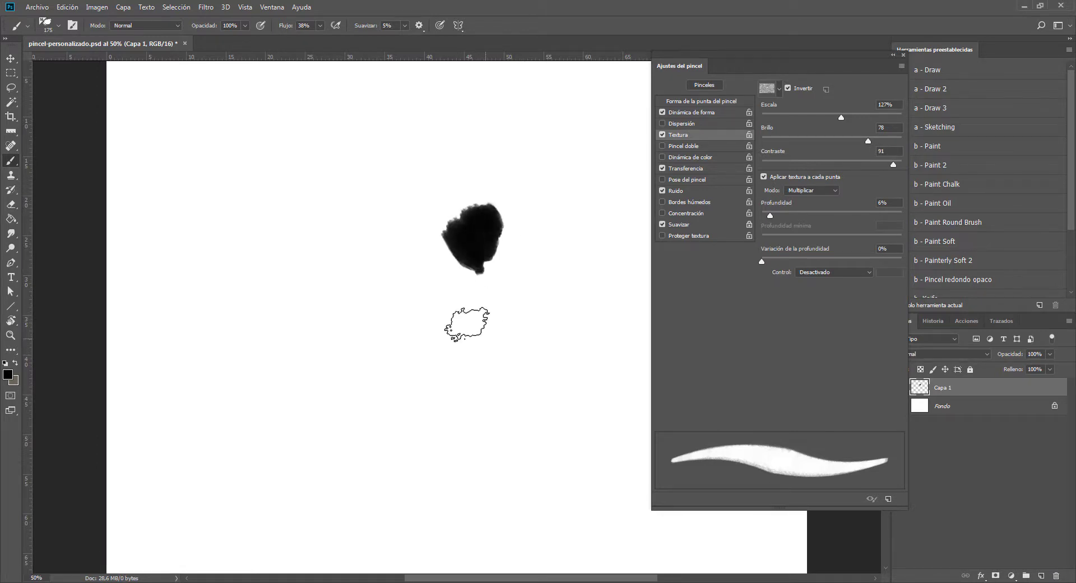
key(bracketright)
key(bracketright)
key(bracketright)
key(bracketright)
drag(408, 241, 358, 255)
- Reduce the brush size to 150 px and 125 px, painting a test dab at each size below the others
key(bracketleft)
key(bracketleft)
key(bracketleft)
key(bracketleft)
key(bracketleft)
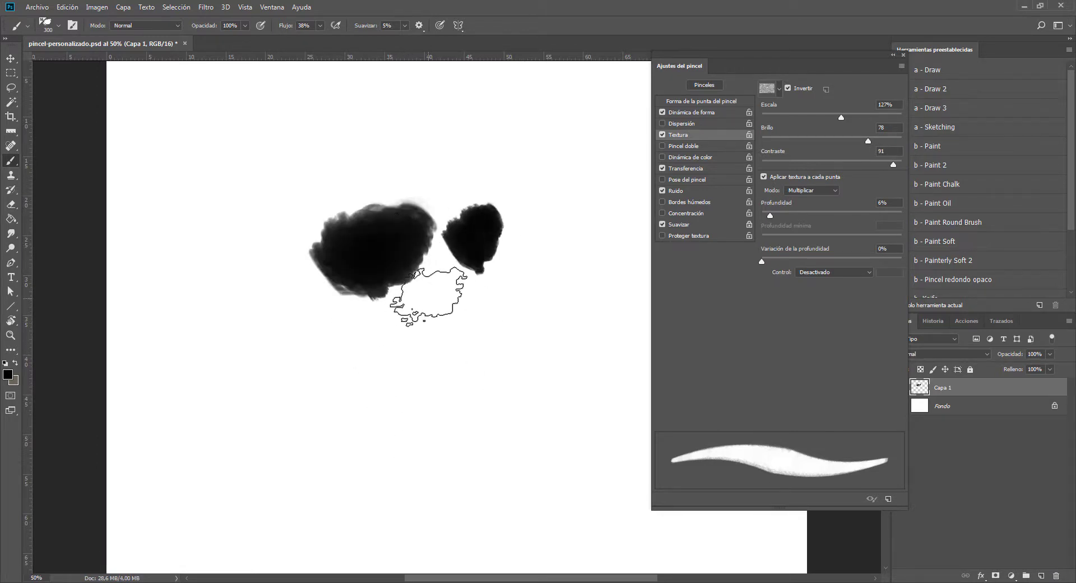
drag(447, 305, 429, 384)
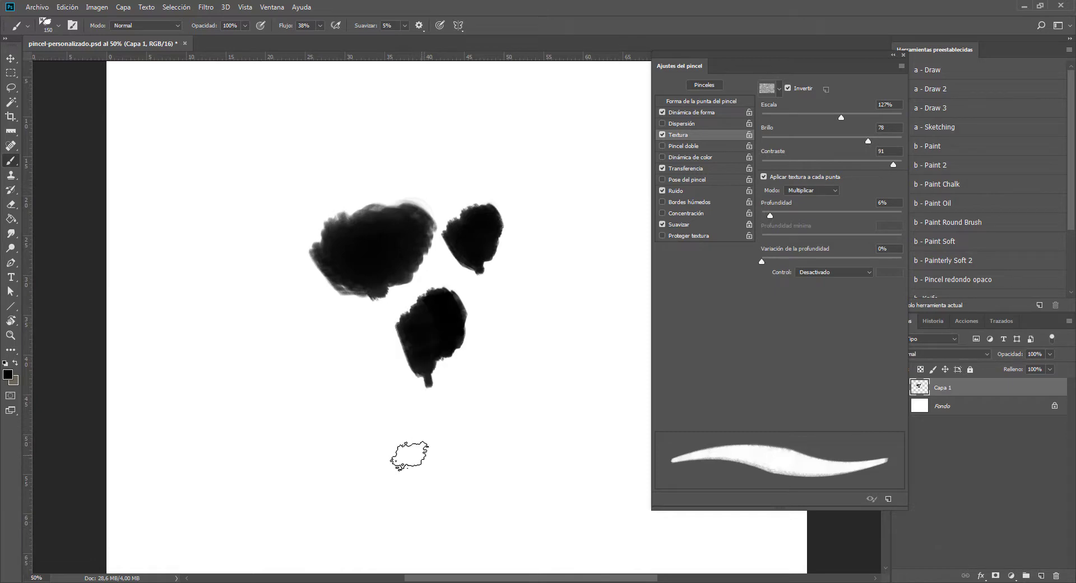
key(bracketleft)
mouse_move(384, 334)
mouse_down()
mouse_move(412, 373)
mouse_move(390, 335)
mouse_move(400, 379)
mouse_up()
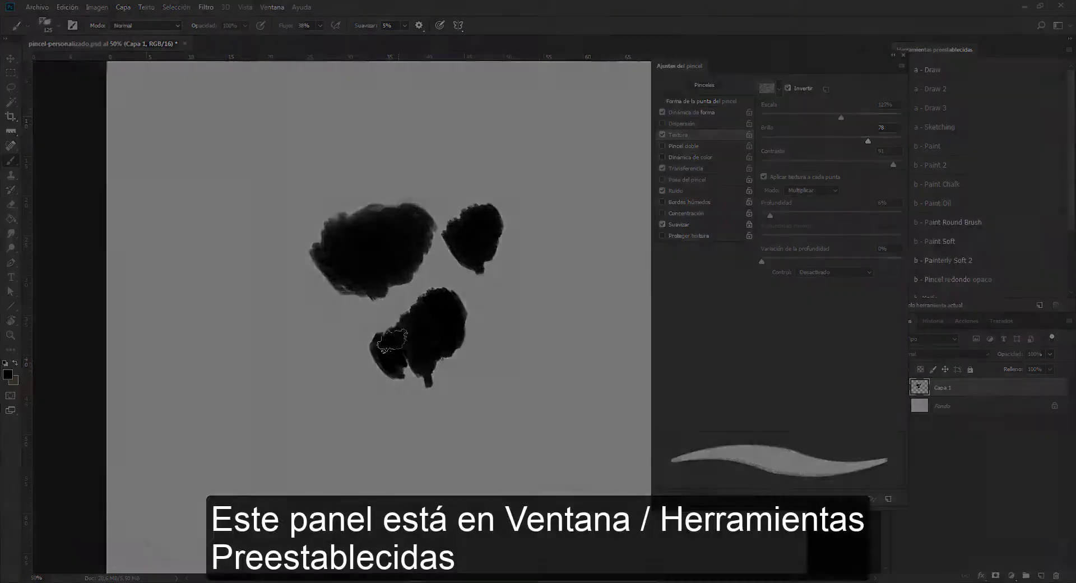
- Save the textured brush as a new tool preset named Pincel Textura Ejemplo
click(273, 7)
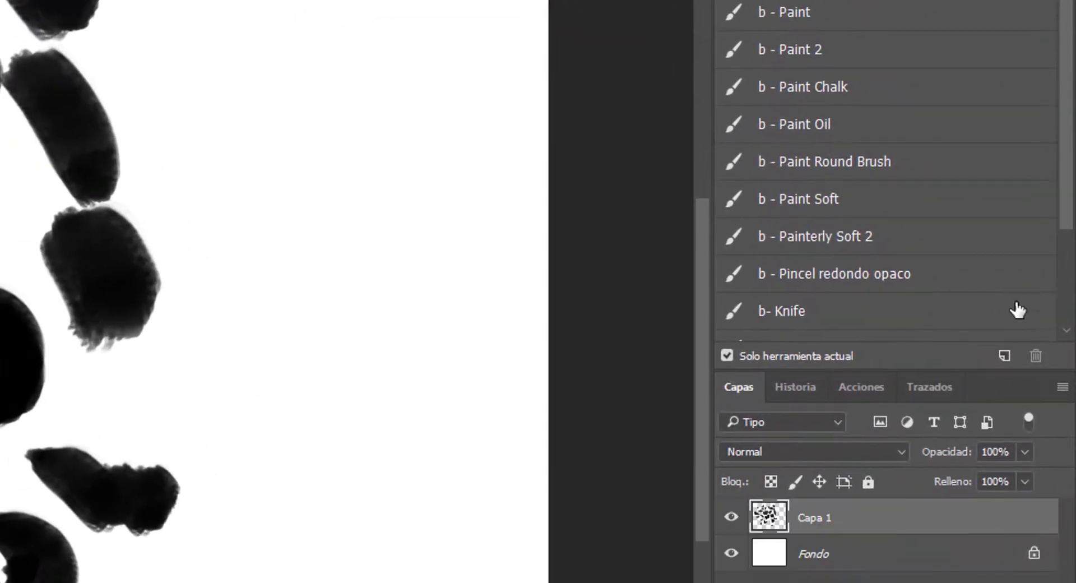
click(1038, 305)
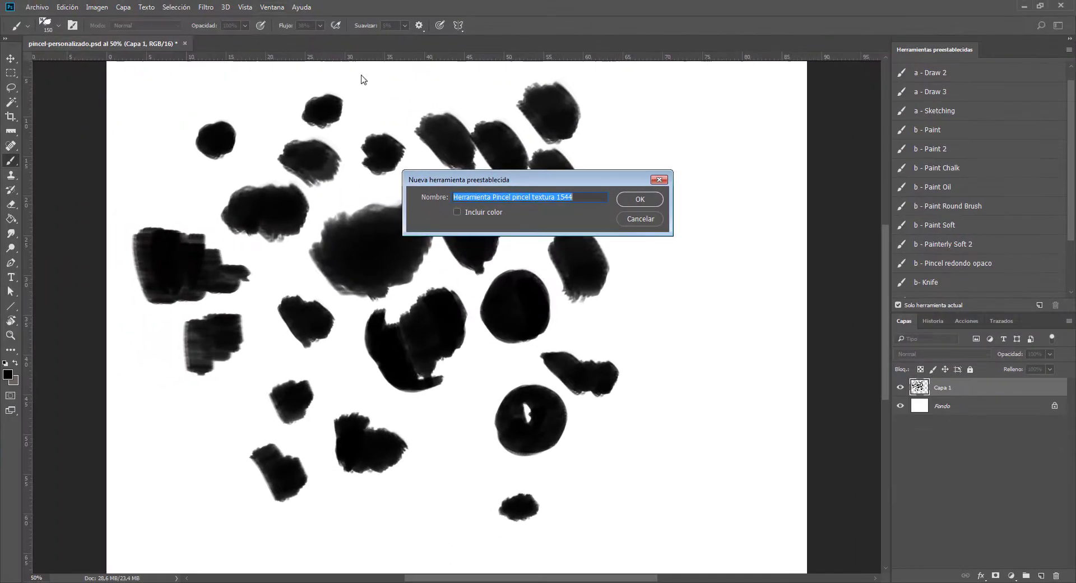
text(Pincel Textura Ejemplo)
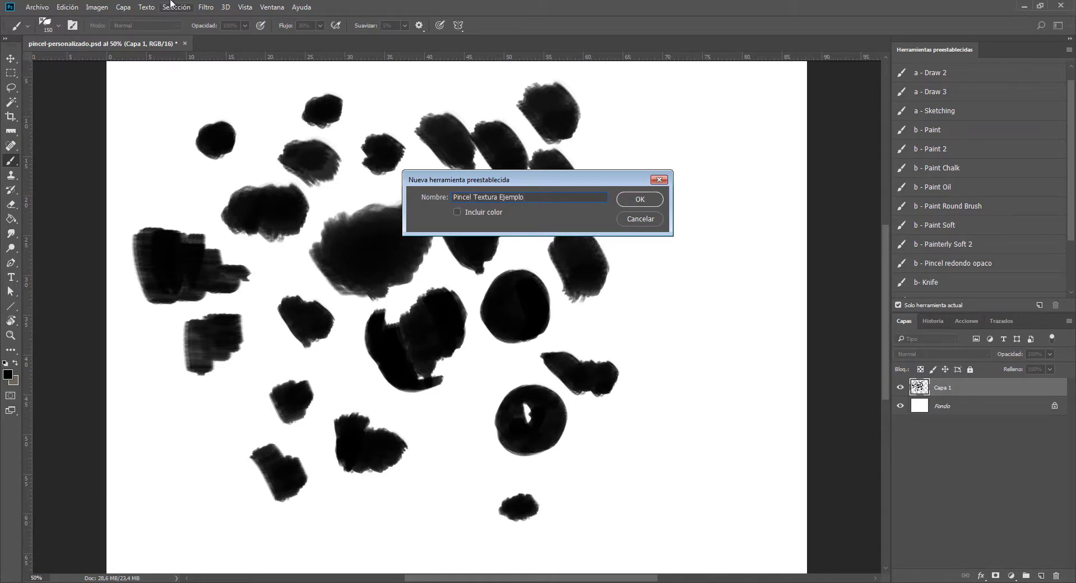
key(Return)
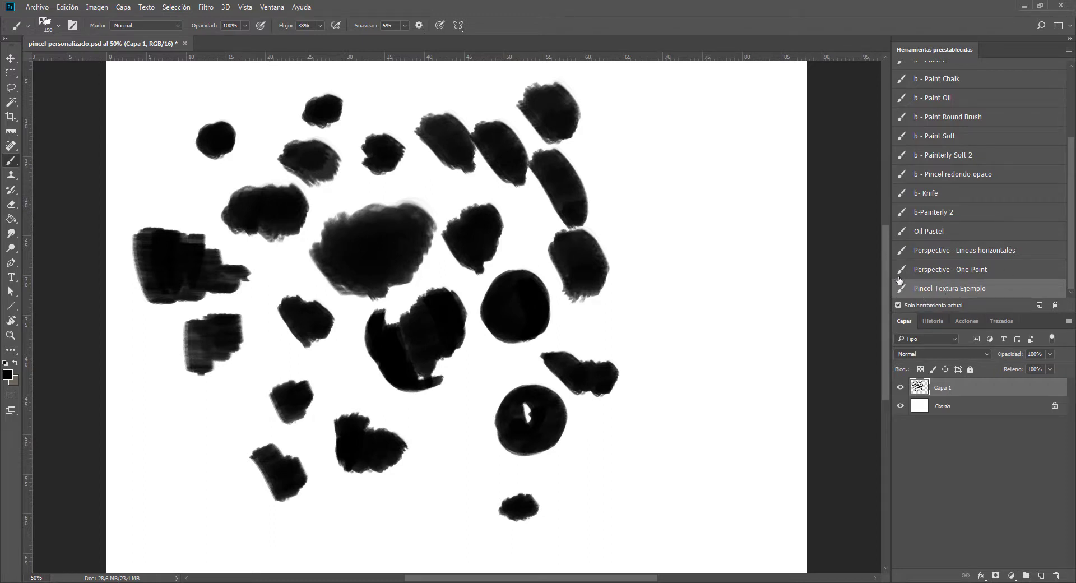
- Test the b- Knife preset and the saved Pincel Textura Ejemplo preset with strokes along the canvas's right side
click(940, 193)
drag(695, 191, 680, 241)
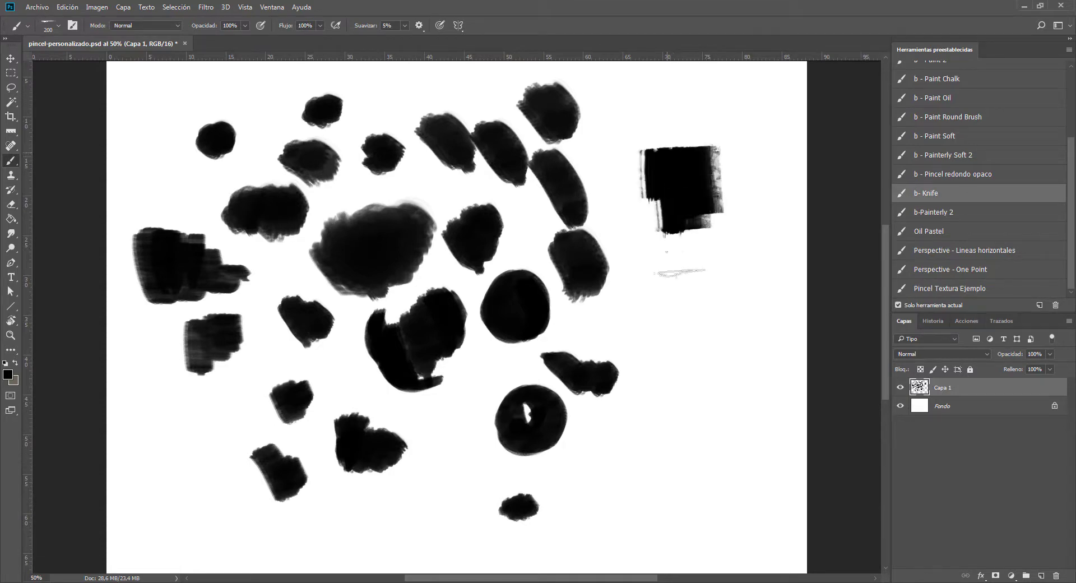
click(947, 290)
drag(733, 272, 673, 336)
mouse_move(667, 429)
mouse_down()
mouse_move(667, 406)
mouse_move(650, 470)
mouse_up()
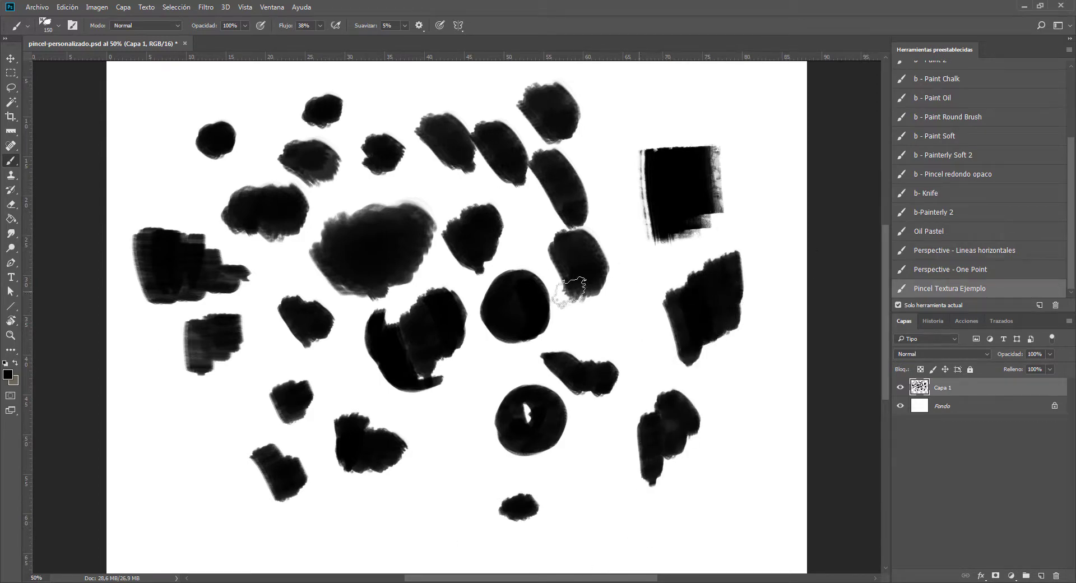
- Replace the painted layer with an empty one, then paint a test dab and undo it
drag(1058, 579, 1055, 577)
click(1042, 576)
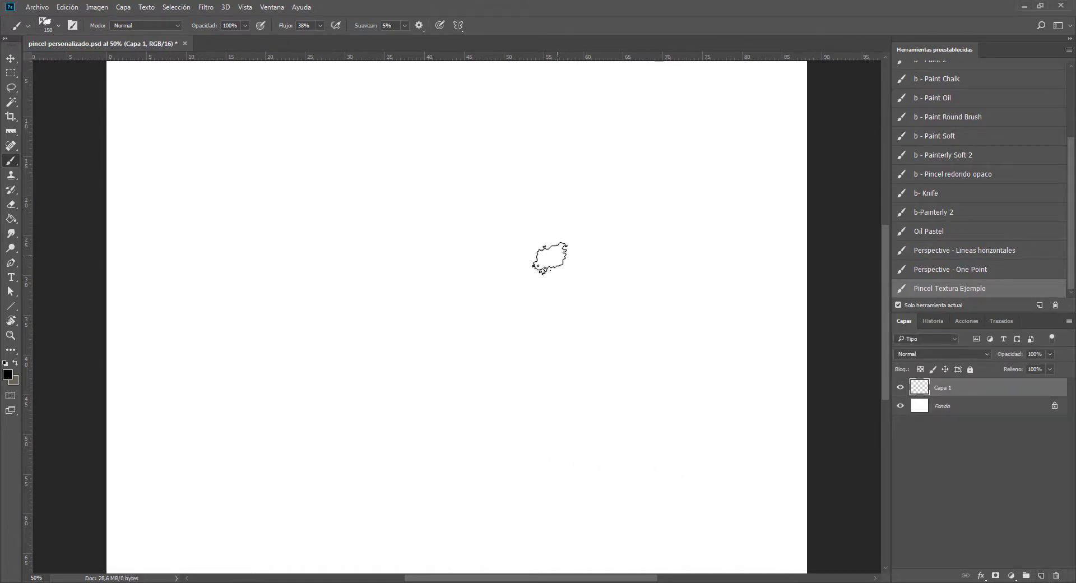
drag(550, 257, 562, 322)
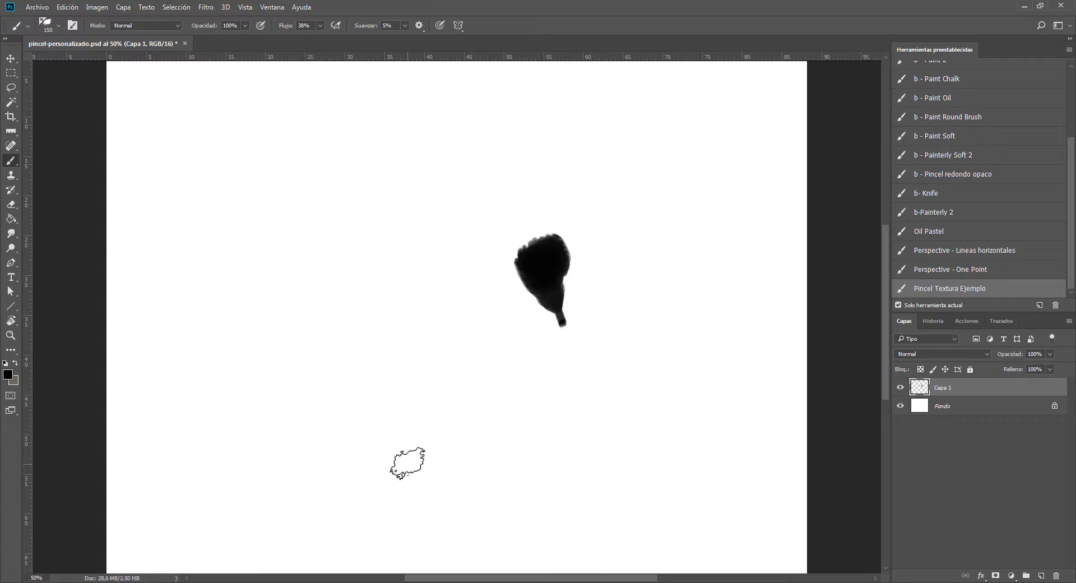
key(ctrl+z)
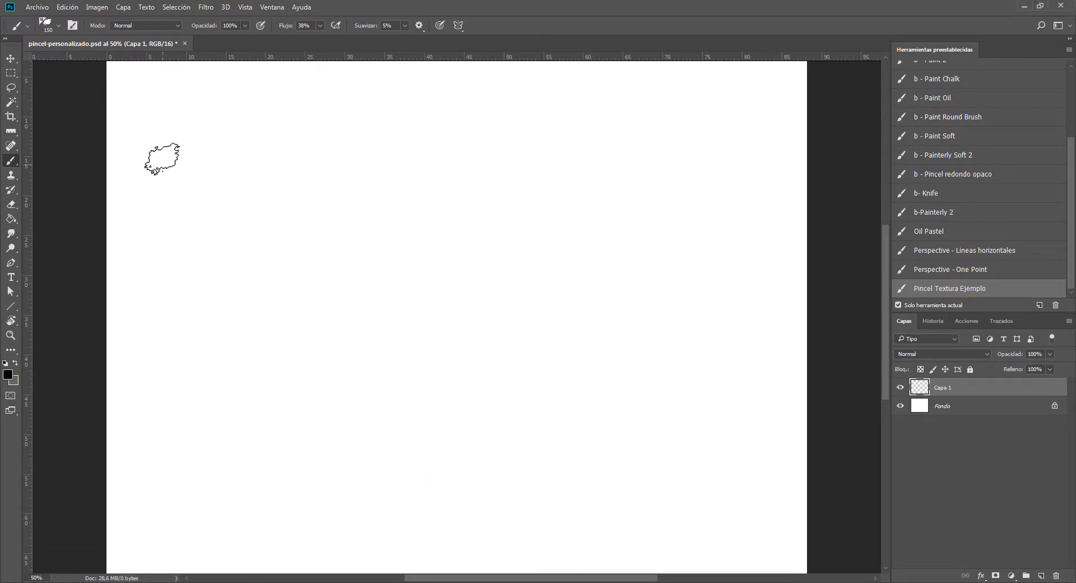
- Select a tall, narrow rectangle at the canvas centre and paint it solid black with the b - Paint preset as a tree trunk
click(8, 76)
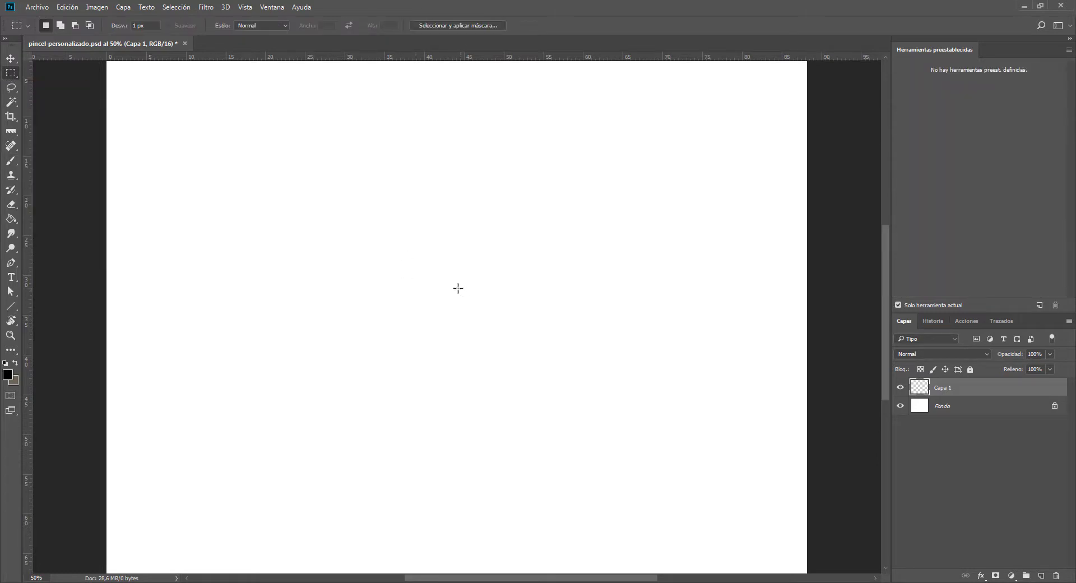
drag(423, 279, 460, 420)
key(b)
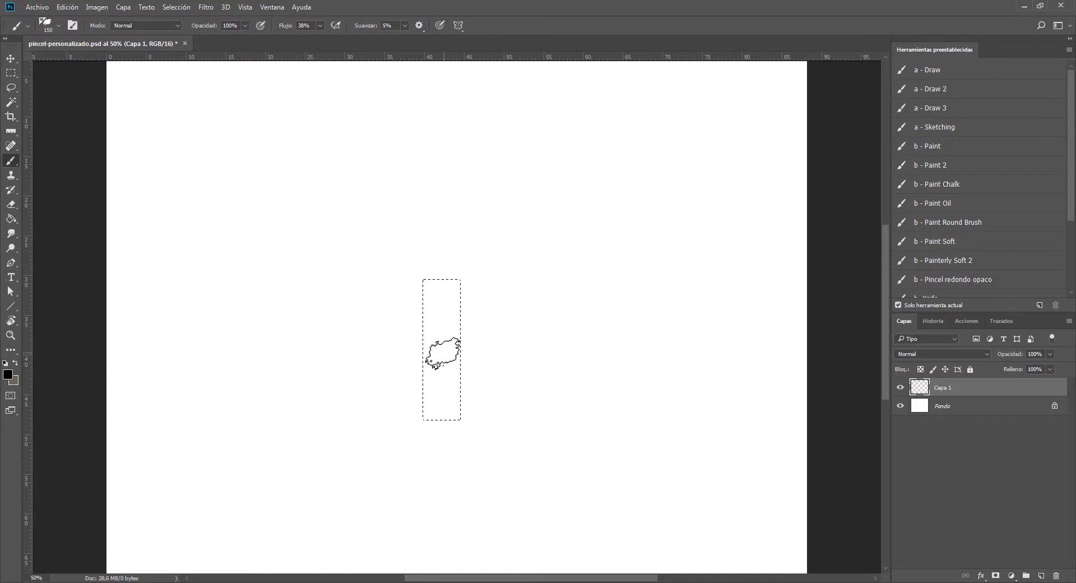
click(931, 147)
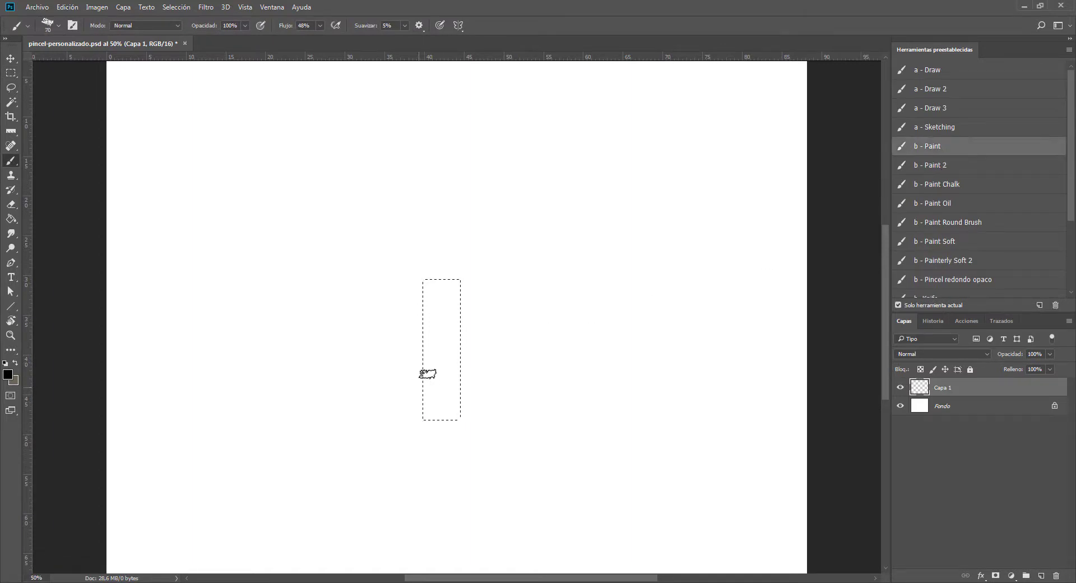
key(F5)
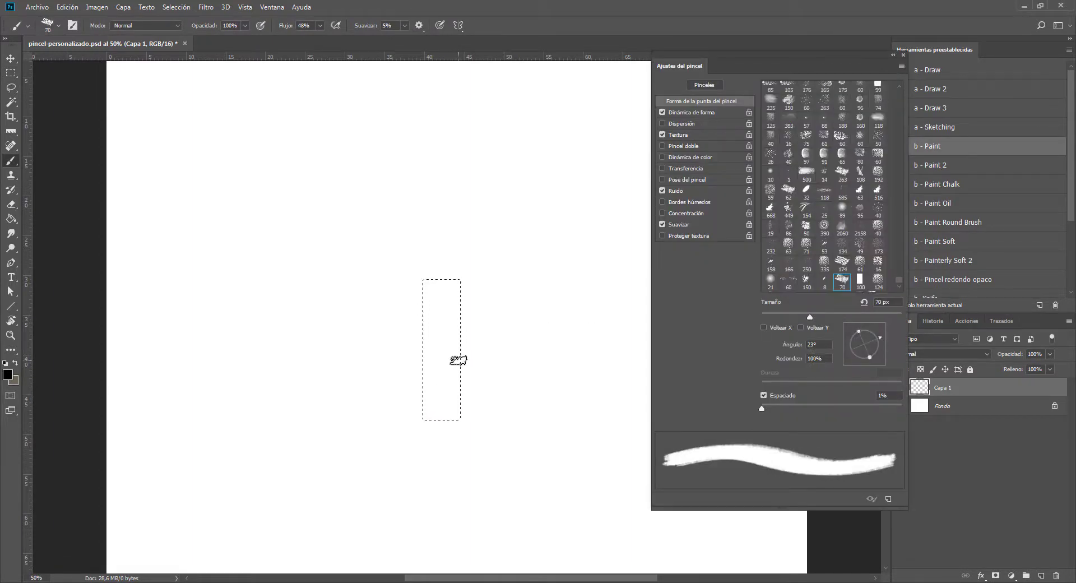
key(F6)
click(903, 55)
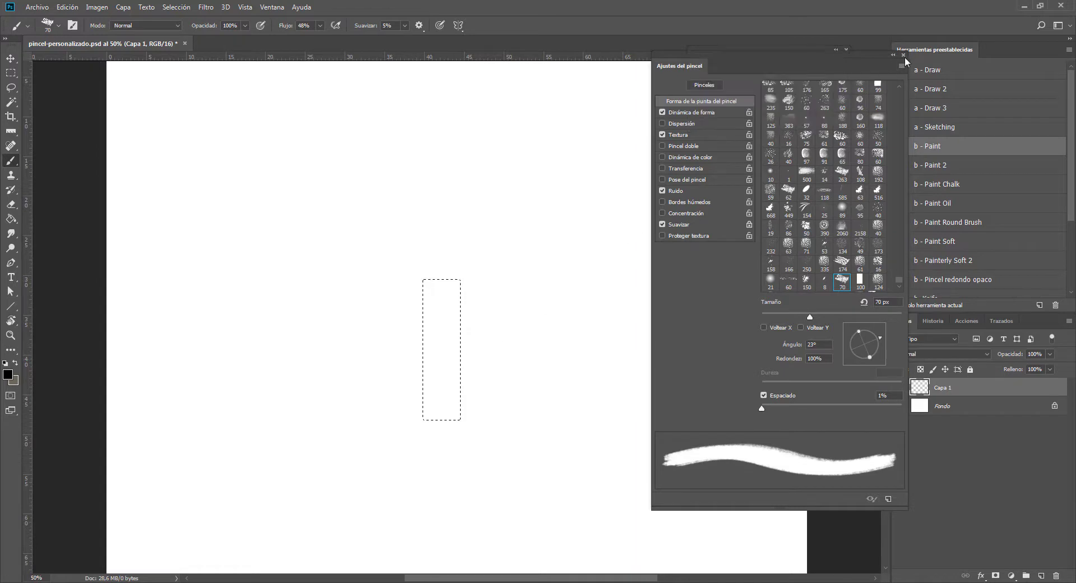
click(903, 53)
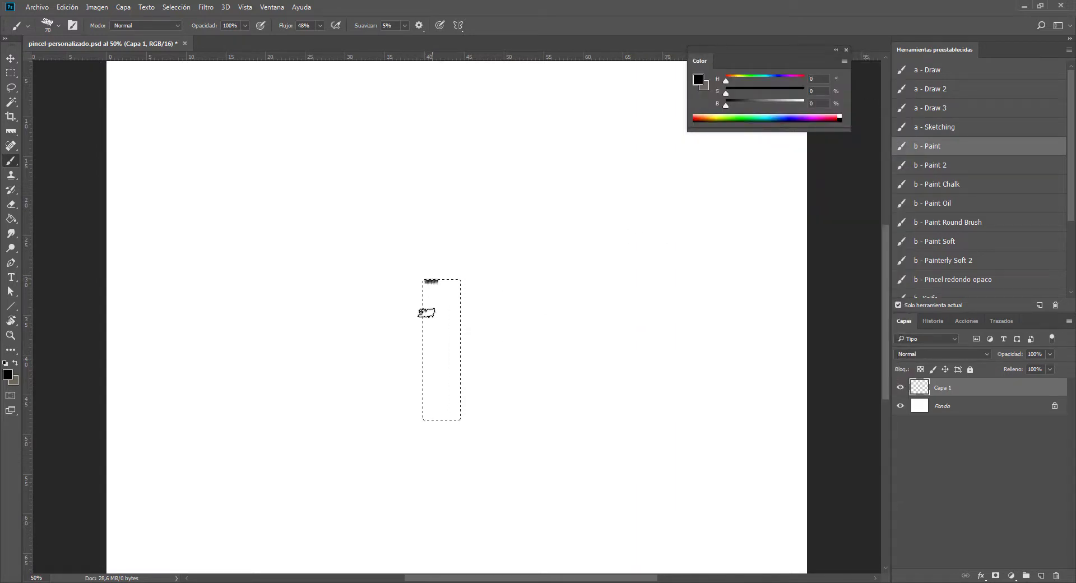
mouse_move(427, 312)
mouse_down()
mouse_move(421, 435)
mouse_move(432, 265)
mouse_move(463, 421)
mouse_up()
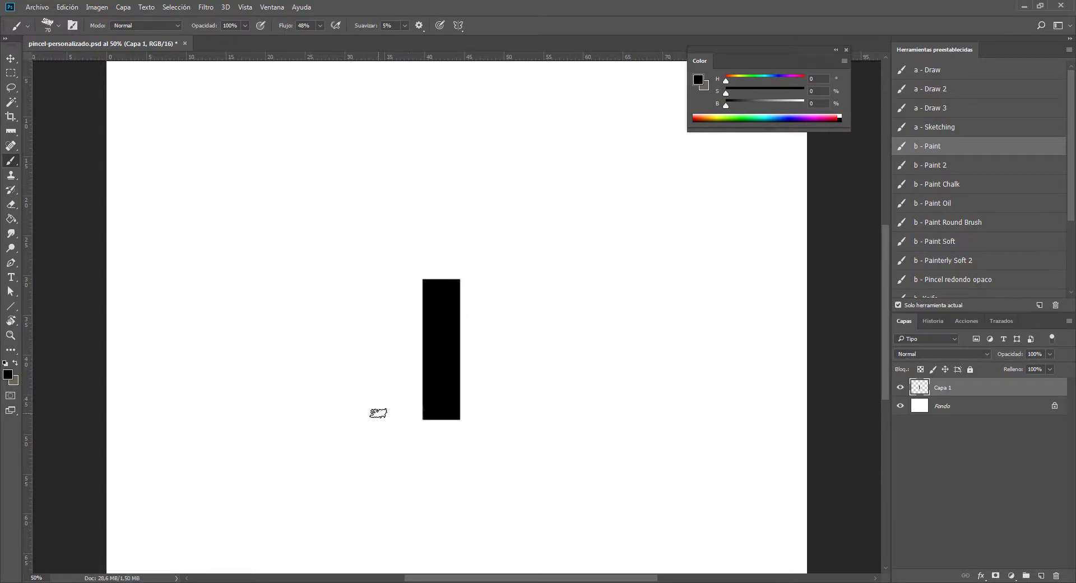
- Build three overlapping black triangular foliage tiers above the trunk with the Polygonal Lasso, keeping the added tiers on separate layers
click(9, 76)
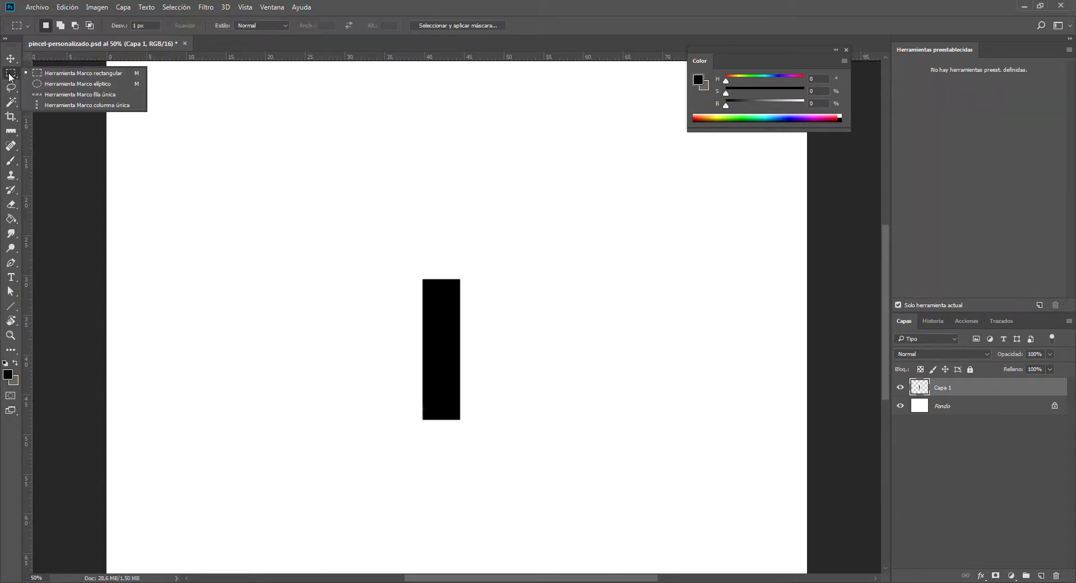
click(10, 90)
click(10, 93)
click(45, 99)
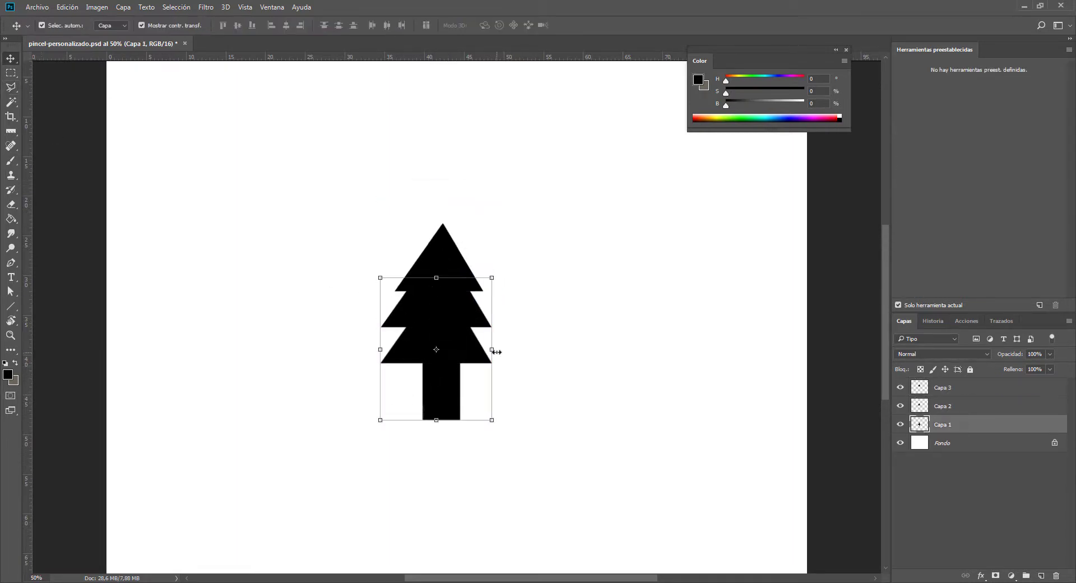
- Delete a strip from the trunk's right side and scale the top foliage tier to 83% height, centring it over the trunk
click(11, 73)
drag(499, 448, 451, 362)
key(Delete)
key(ctrl+d)
click(10, 59)
click(437, 308)
click(441, 263)
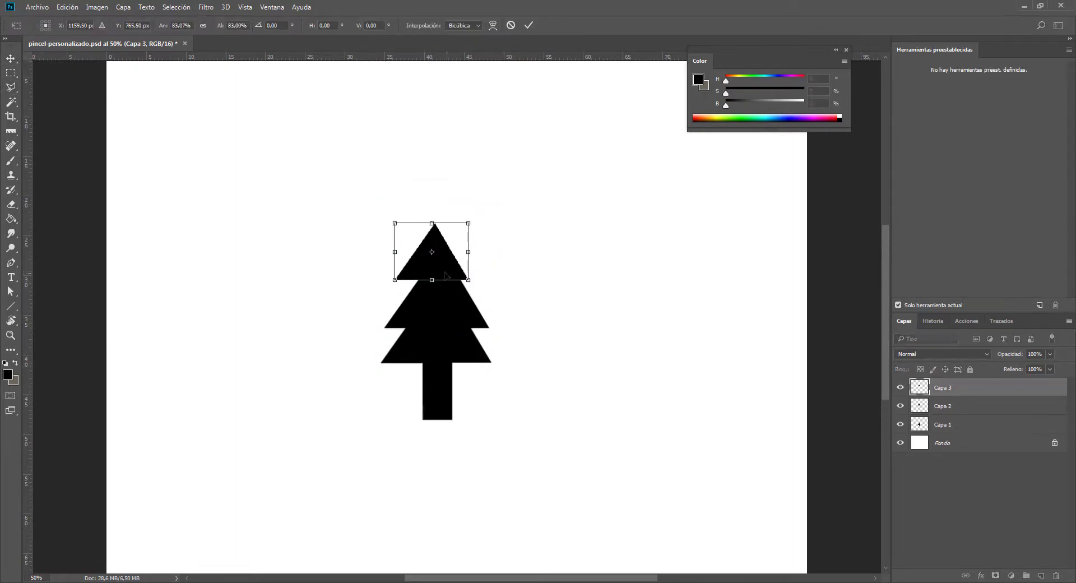
key(Return)
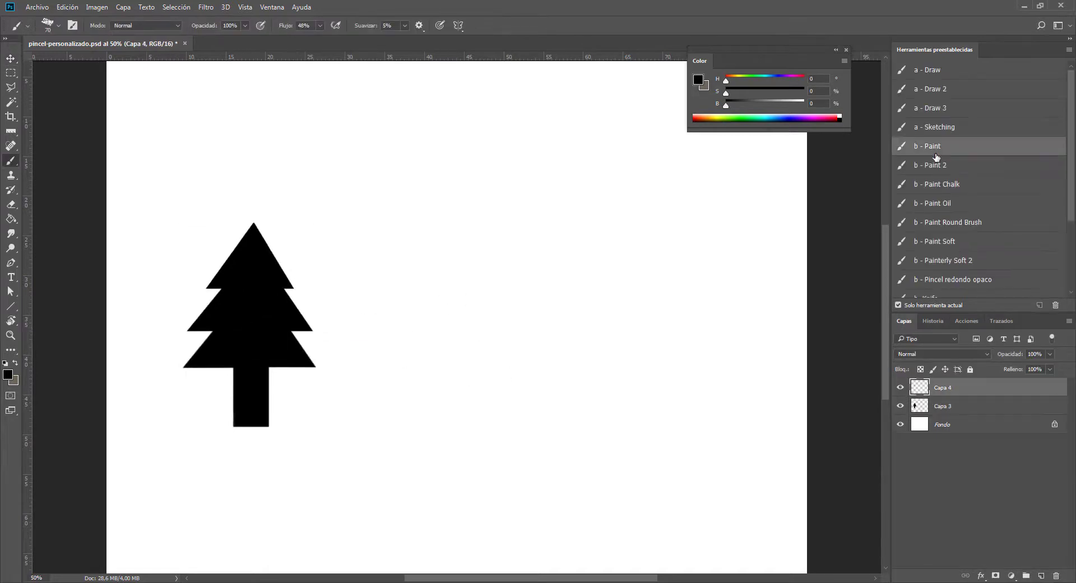
- Paint a small black grass tuft with several pointed blades on Capa 4, to the right of the pine
mouse_move(506, 361)
mouse_down()
mouse_move(518, 386)
mouse_move(546, 354)
mouse_up()
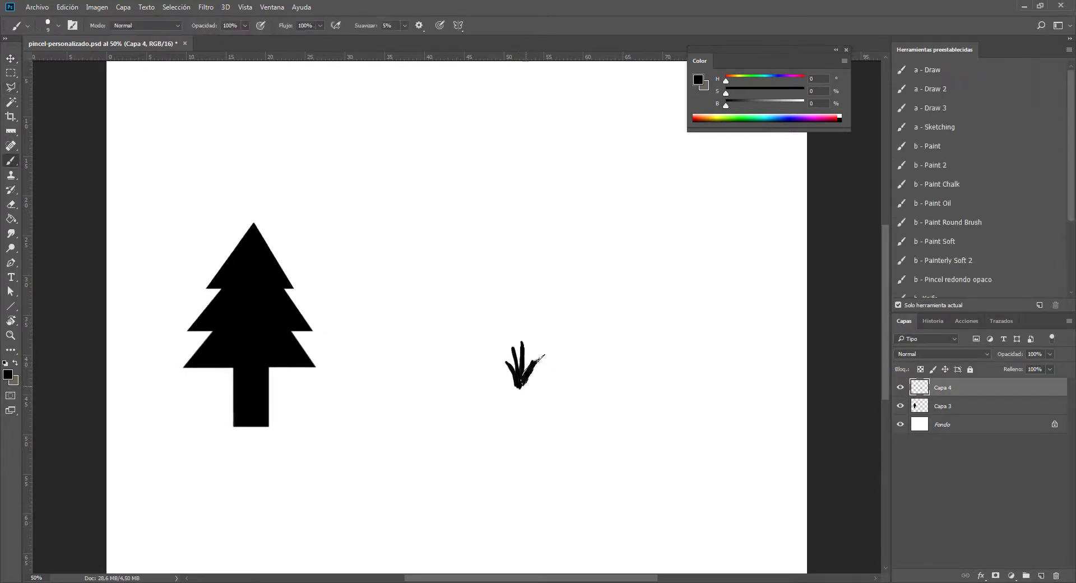
mouse_move(515, 386)
mouse_down()
mouse_move(504, 323)
mouse_move(521, 332)
mouse_up()
key(l)
key(b)
click(504, 361)
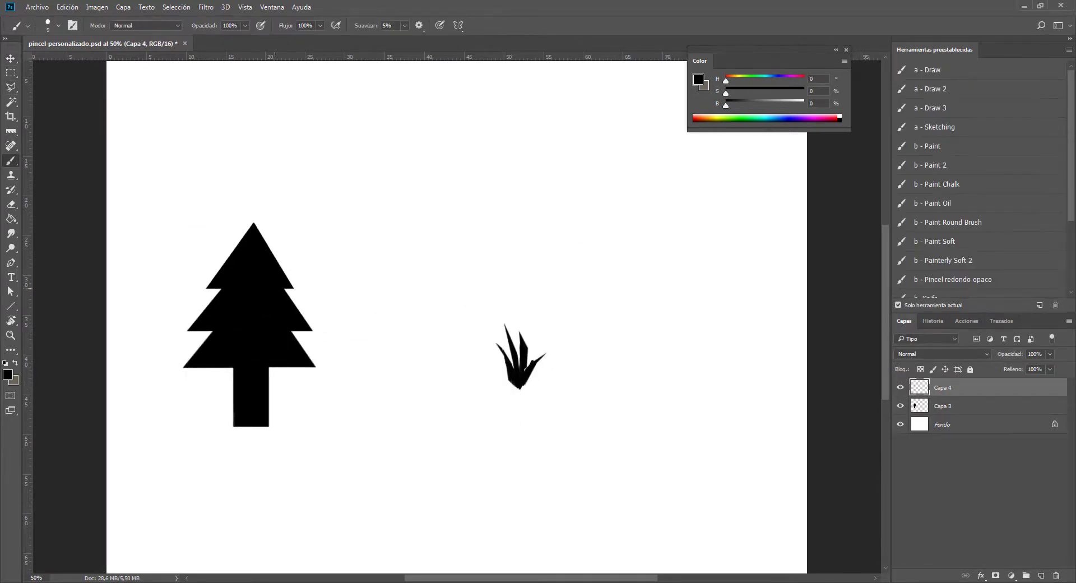
- Move the pine closer to the grass tuft and define it as a brush named pino from a rectangular selection
click(10, 60)
drag(242, 339, 301, 345)
click(11, 73)
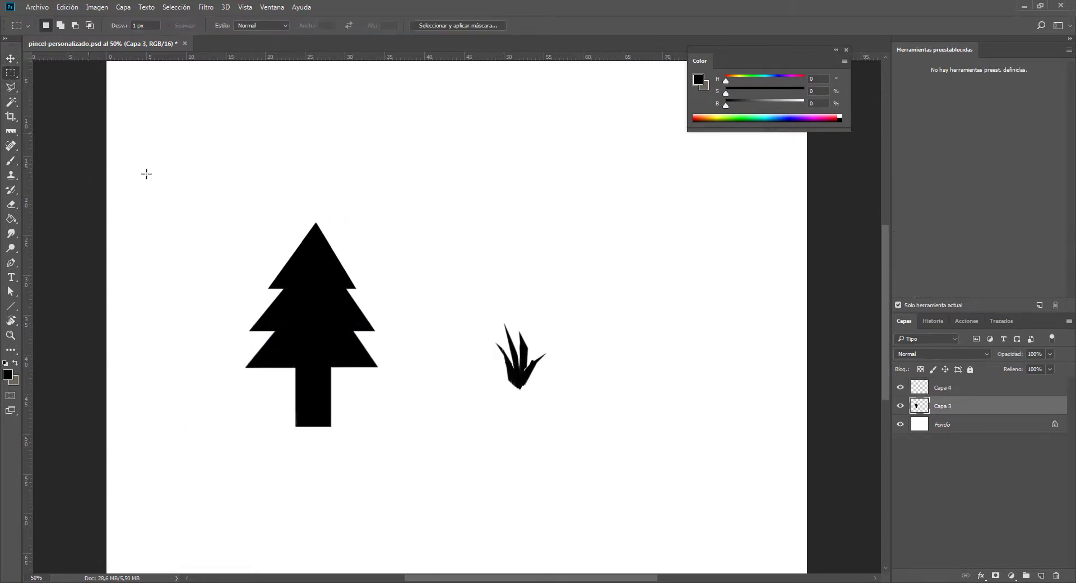
drag(215, 210, 409, 437)
click(67, 6)
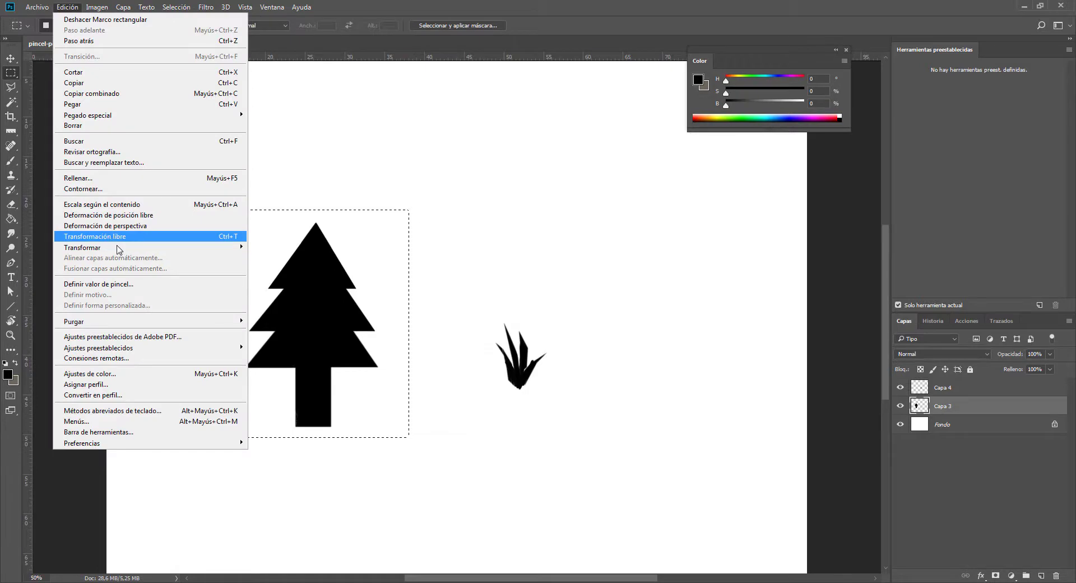
click(121, 283)
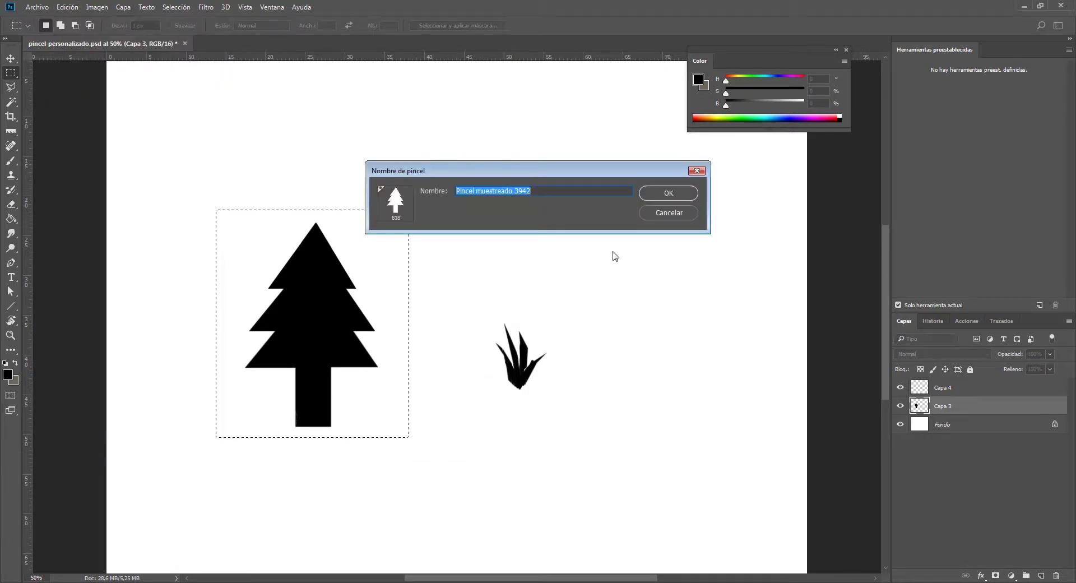
text(pino)
key(Return)
- Clear the selection and stamp a small pine and a 700 px pine with the pino brush above the grass tuft
key(b)
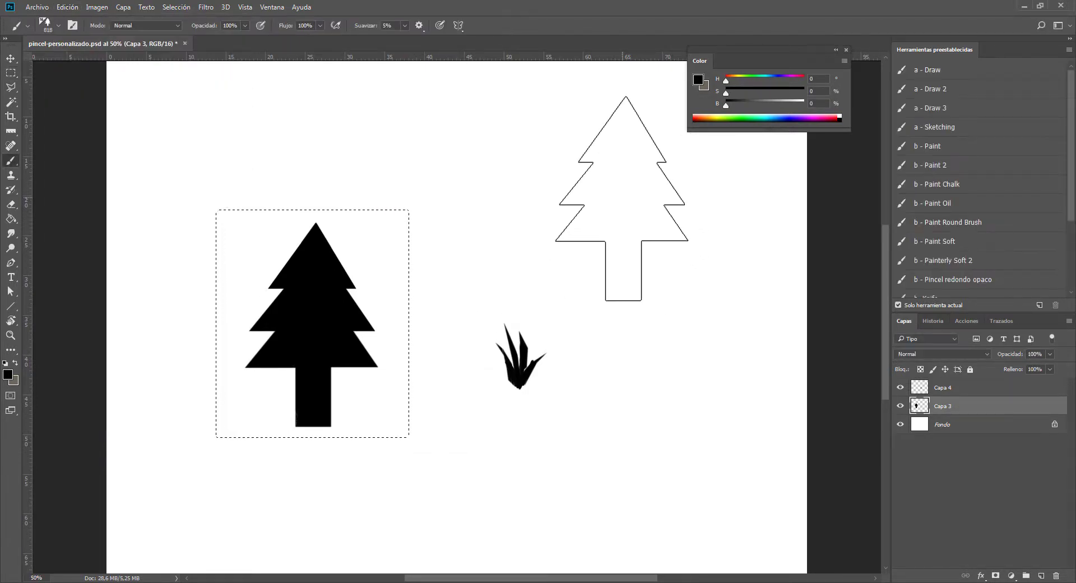
key(ctrl+d)
click(638, 198)
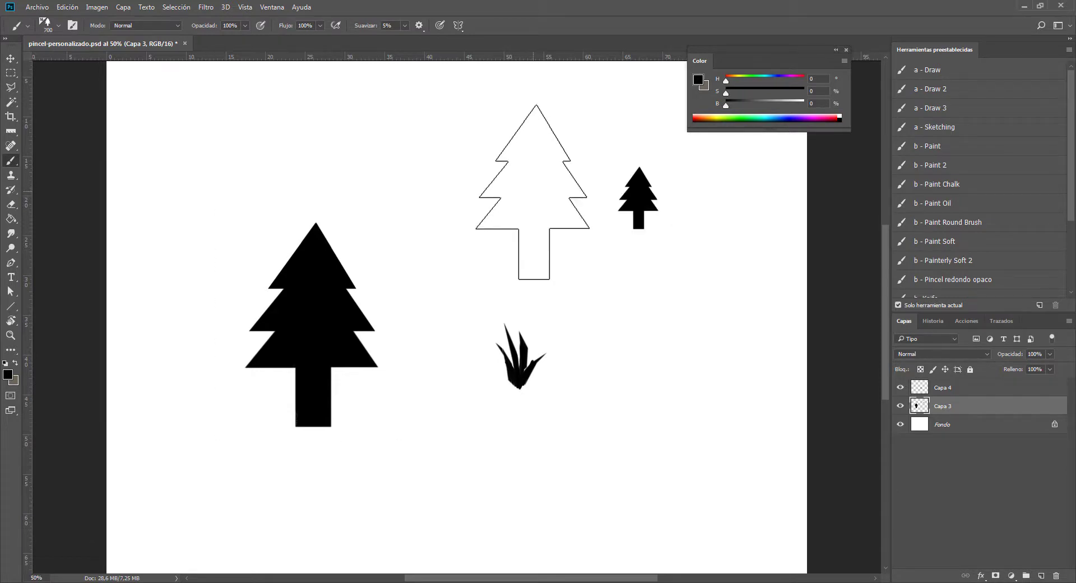
click(532, 191)
key(ctrl+minus)
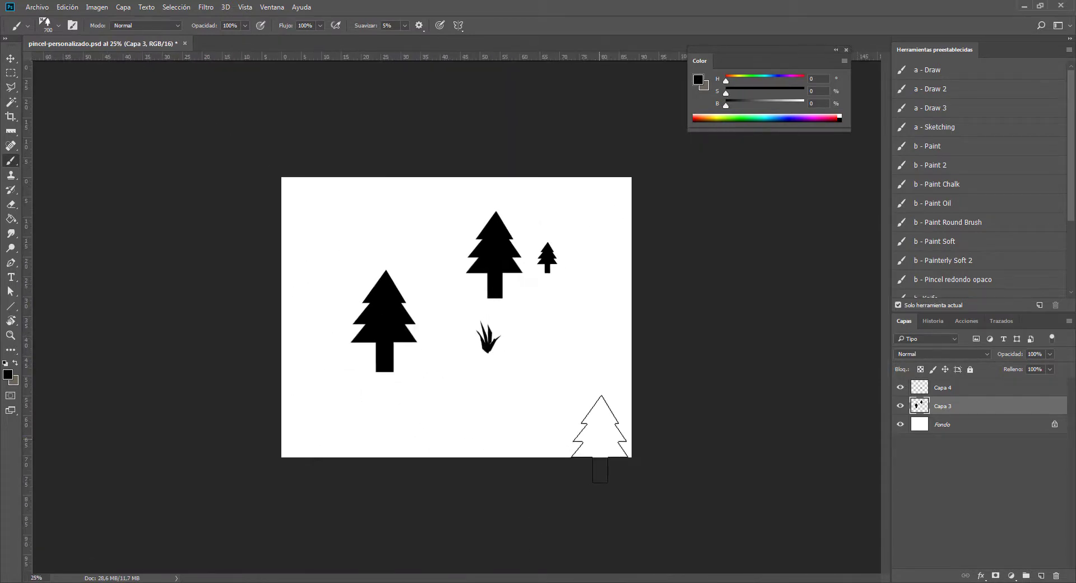
- Try a continuous stroke across the lower canvas with the 700 px pino brush, and undo it
key(ctrl+plus)
drag(615, 405, 462, 428)
key(ctrl+z)
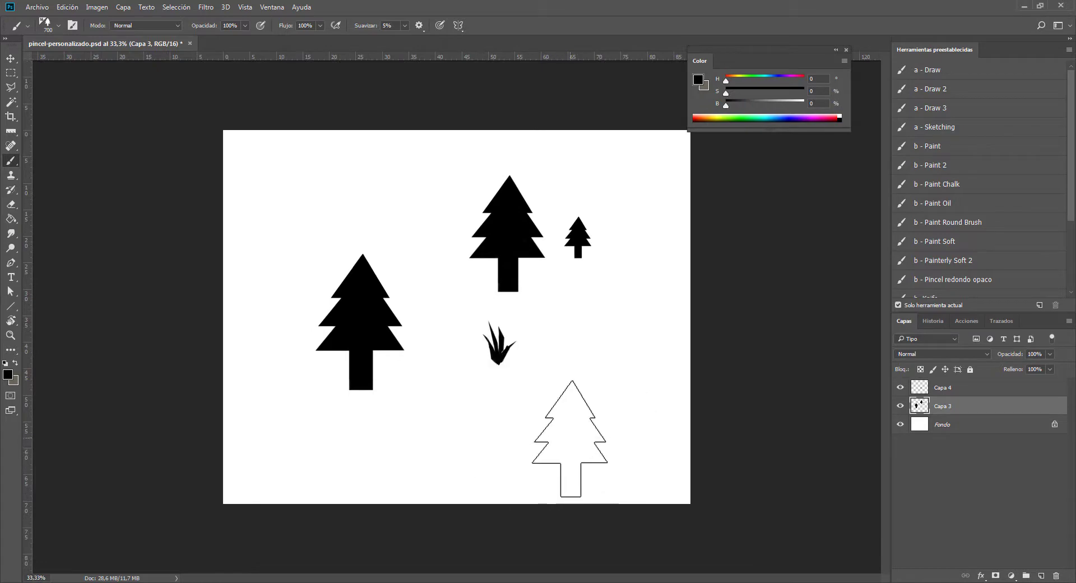
- Widen the pino brush's spacing and paint two horizontal rows of small, separate pines on Capa 5, above and below the grass tuft
key(F5)
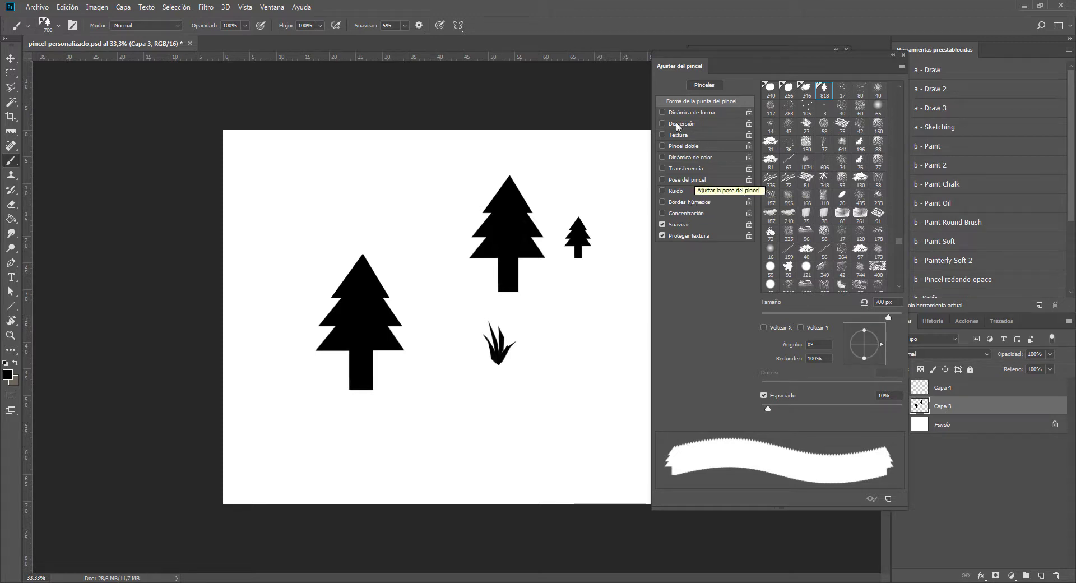
drag(771, 408, 831, 406)
drag(581, 421, 252, 432)
- Define the grass tuft on Capa 4 as a brush named Pasto from a rectangular selection around it
drag(522, 359, 523, 369)
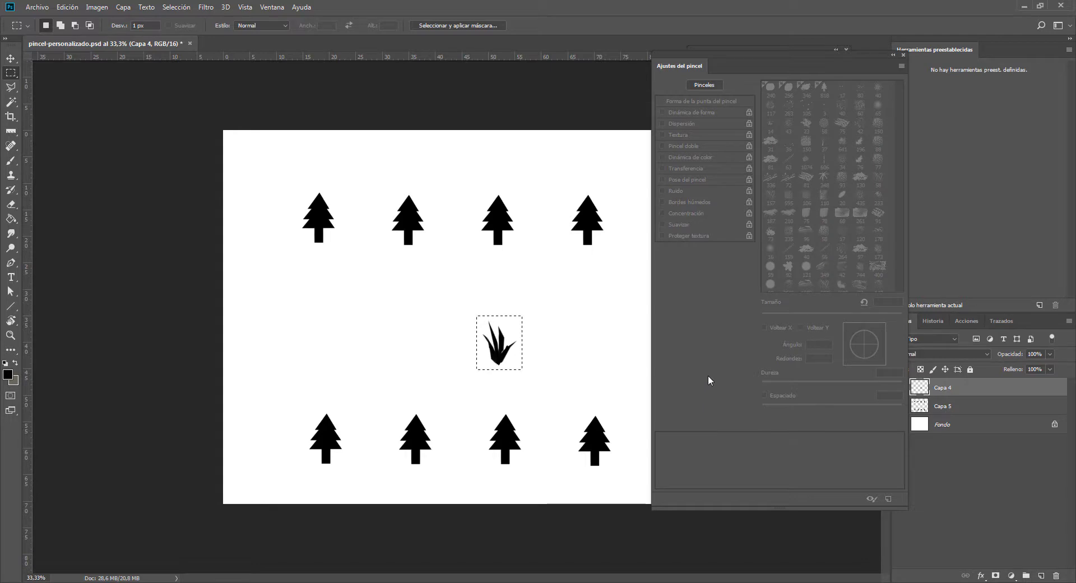
click(903, 54)
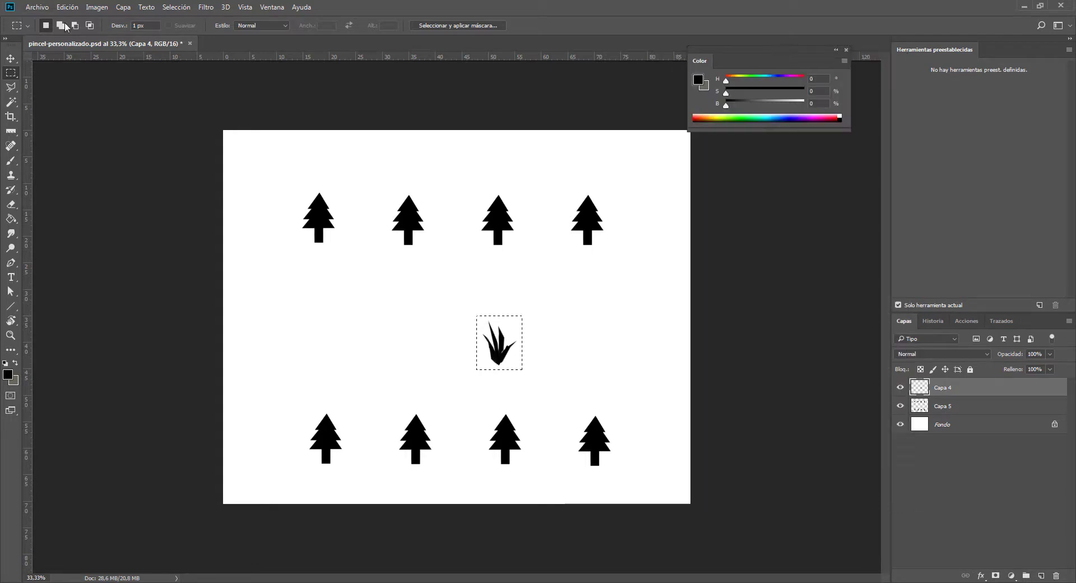
click(68, 7)
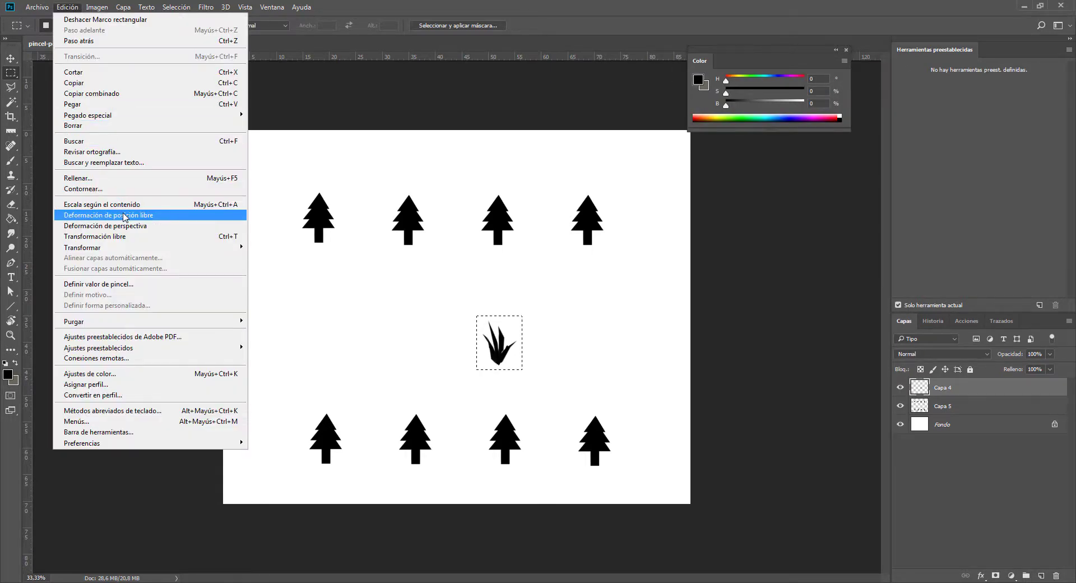
click(122, 283)
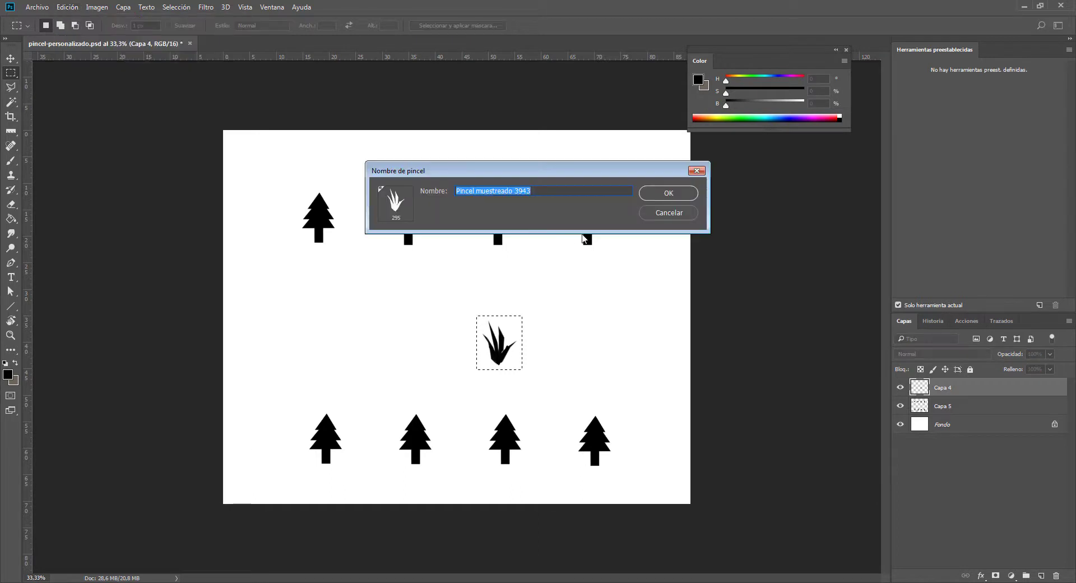
text(Pasto)
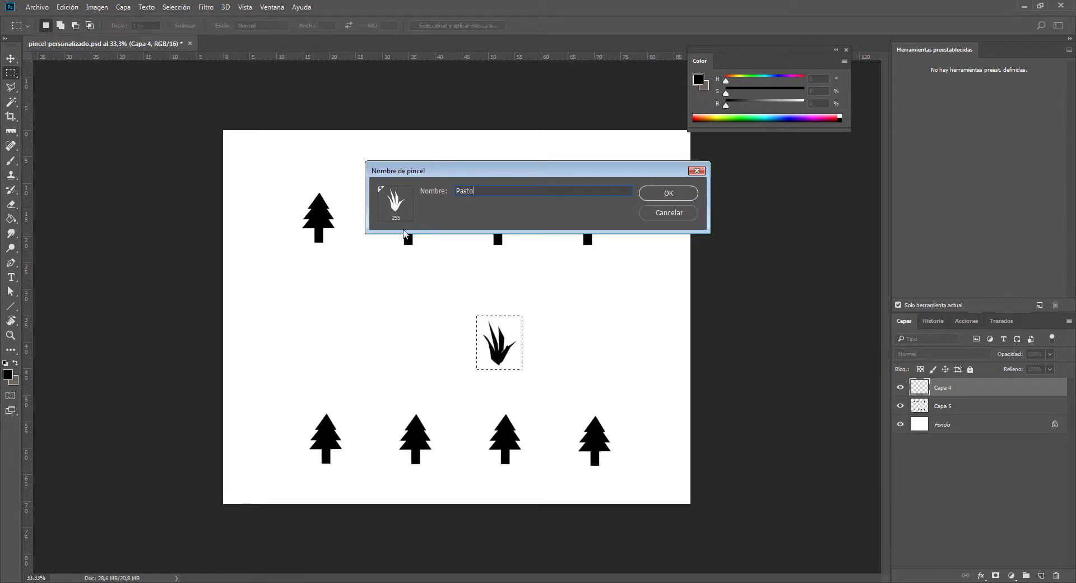
key(Return)
- Clear the selection and try a 500 px stroke with the Pasto brush beside the grass tuft, and undo it
key(b)
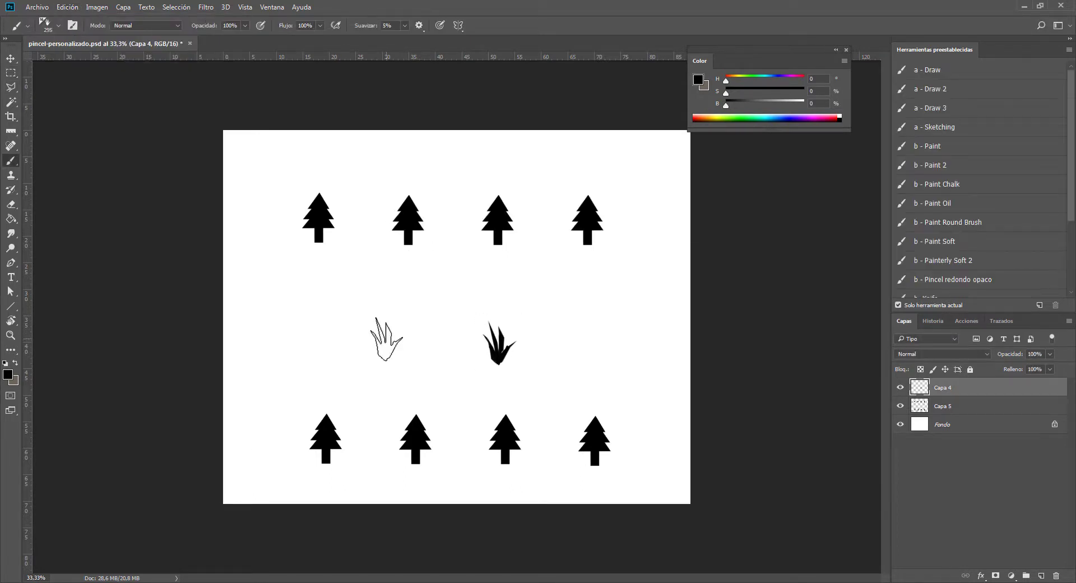
key(bracketright)
key(bracketright)
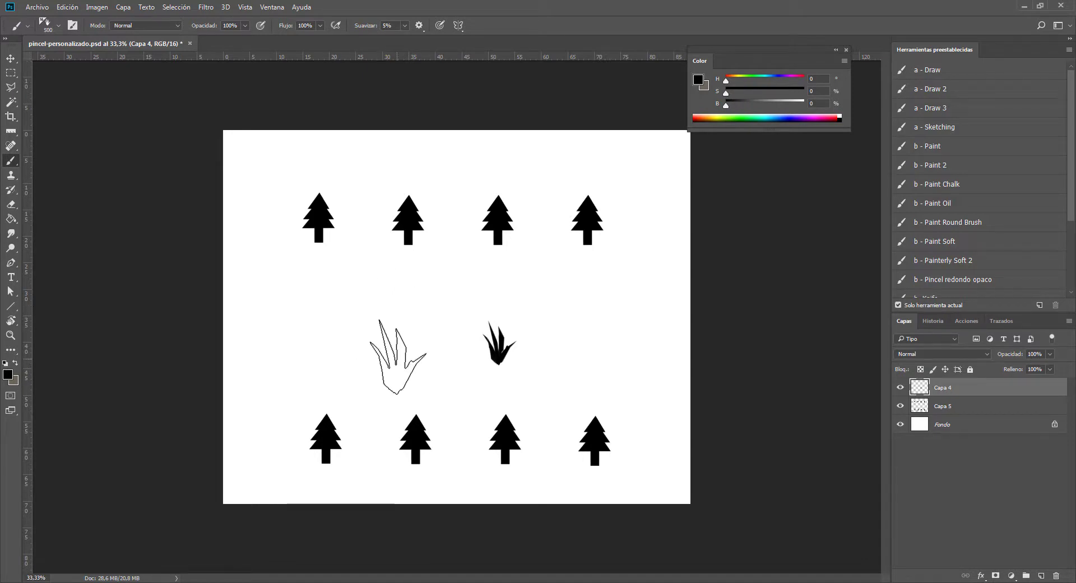
mouse_move(392, 361)
mouse_down()
mouse_move(381, 355)
mouse_move(350, 395)
mouse_up()
key(ctrl+z)
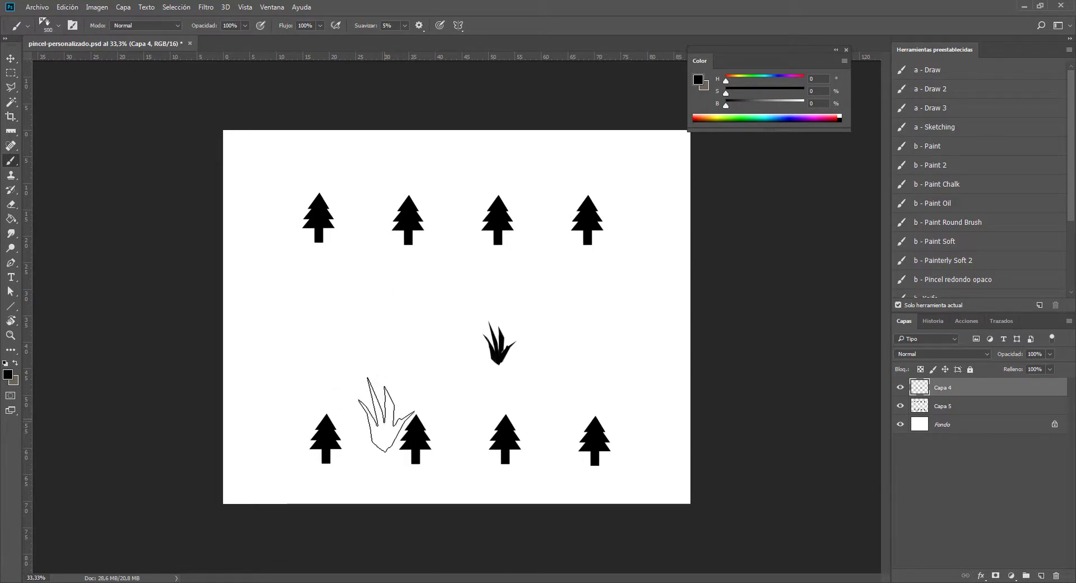
- Set the Pasto brush's spacing to 89% and enable scattering at 260% with a count of 3 and 13% count variation
key(F5)
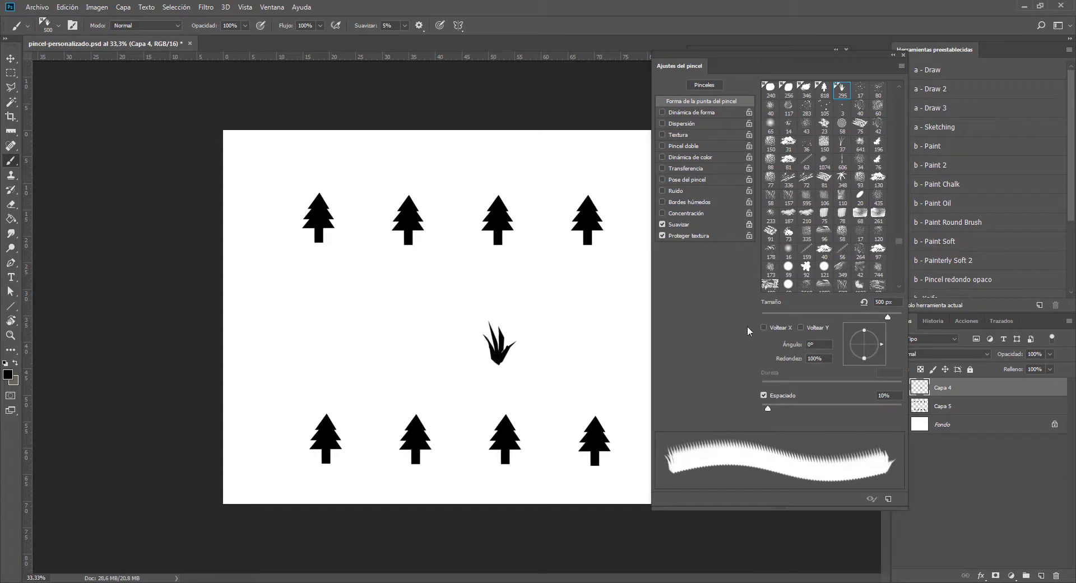
drag(767, 408, 823, 412)
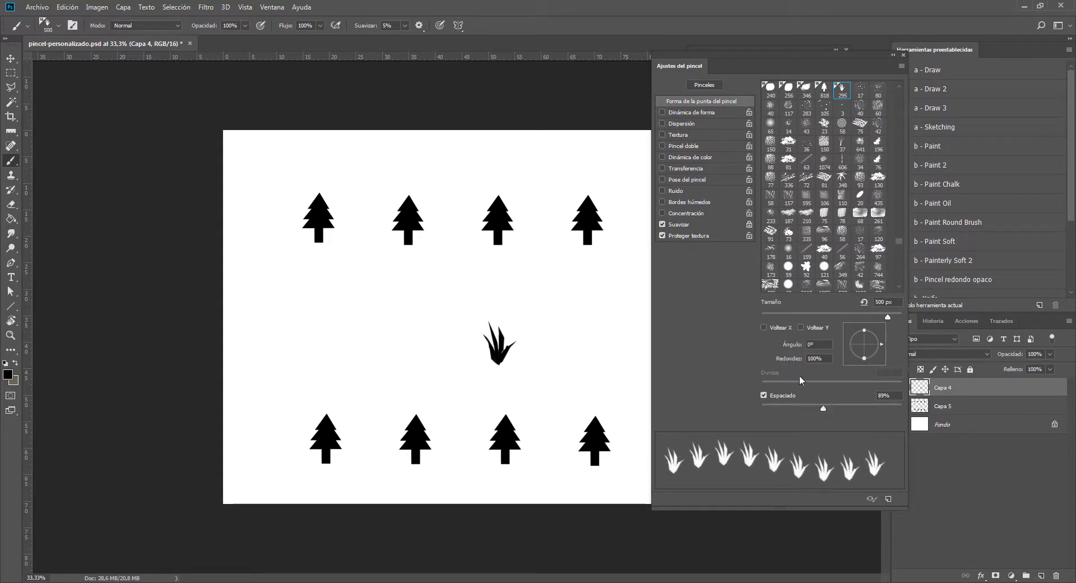
click(689, 124)
mouse_move(767, 104)
mouse_down()
mouse_move(788, 108)
mouse_move(783, 136)
mouse_move(793, 140)
mouse_move(783, 145)
mouse_move(812, 160)
mouse_move(776, 160)
mouse_up()
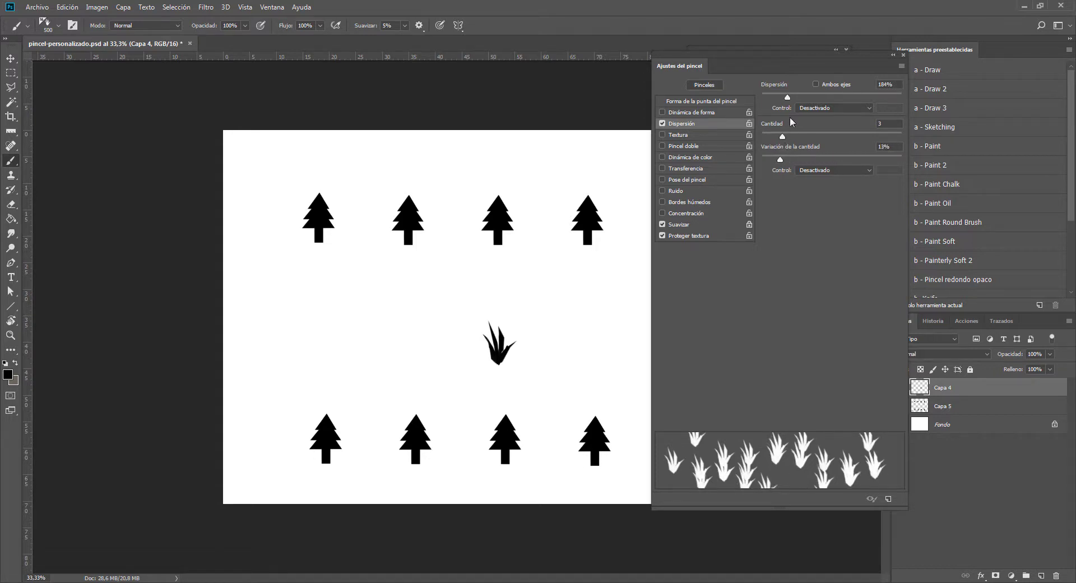
mouse_move(787, 97)
mouse_down()
mouse_move(810, 97)
mouse_move(798, 98)
mouse_up()
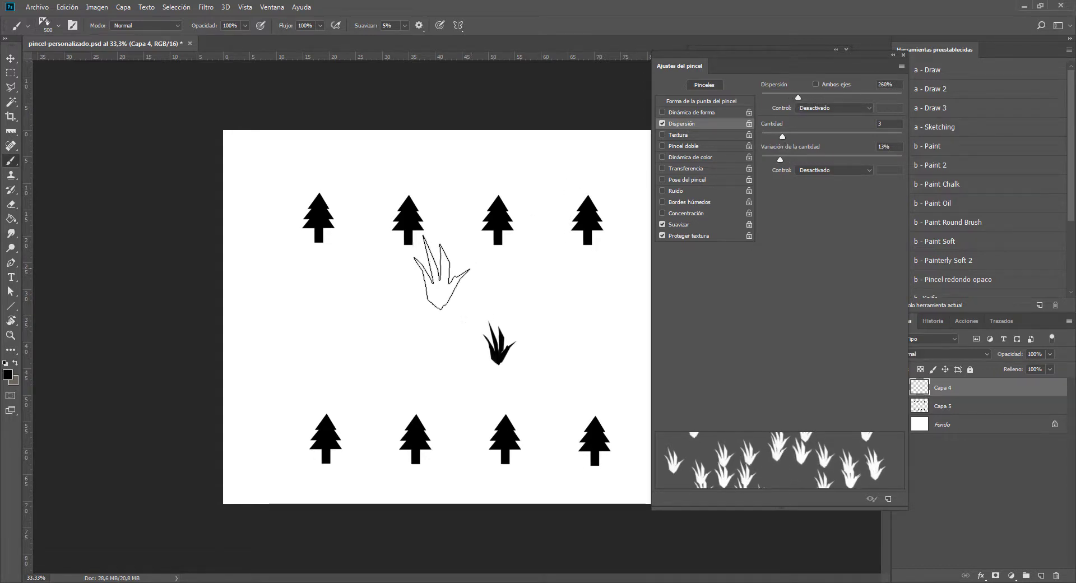
- Try scattered 500 px grass strokes between the two rows of pines, and undo them
mouse_move(430, 324)
mouse_down()
mouse_move(390, 320)
mouse_move(360, 361)
mouse_move(284, 347)
mouse_move(396, 357)
mouse_up()
key(ctrl+z)
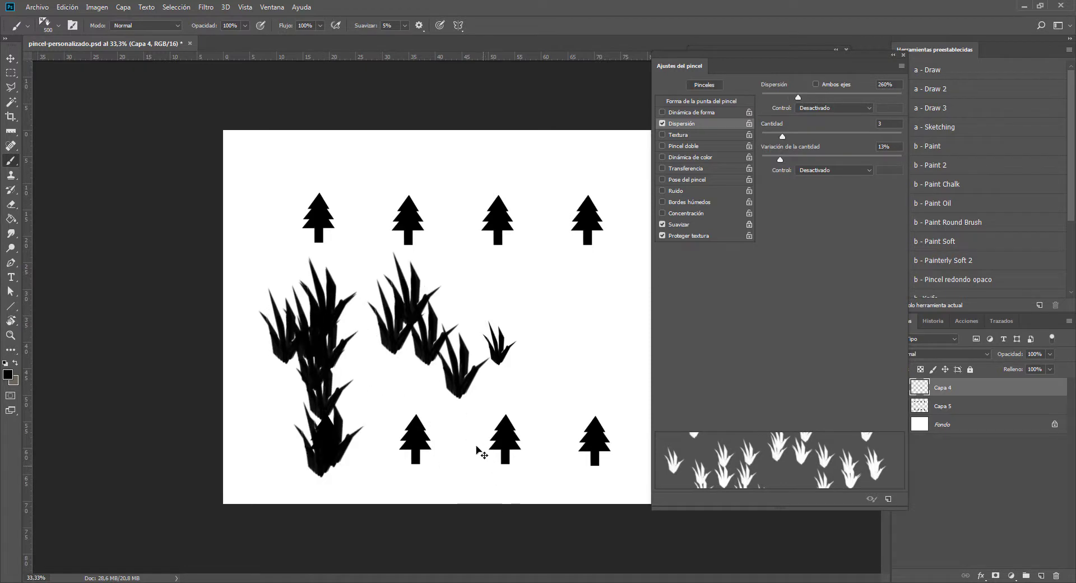
key(ctrl+z)
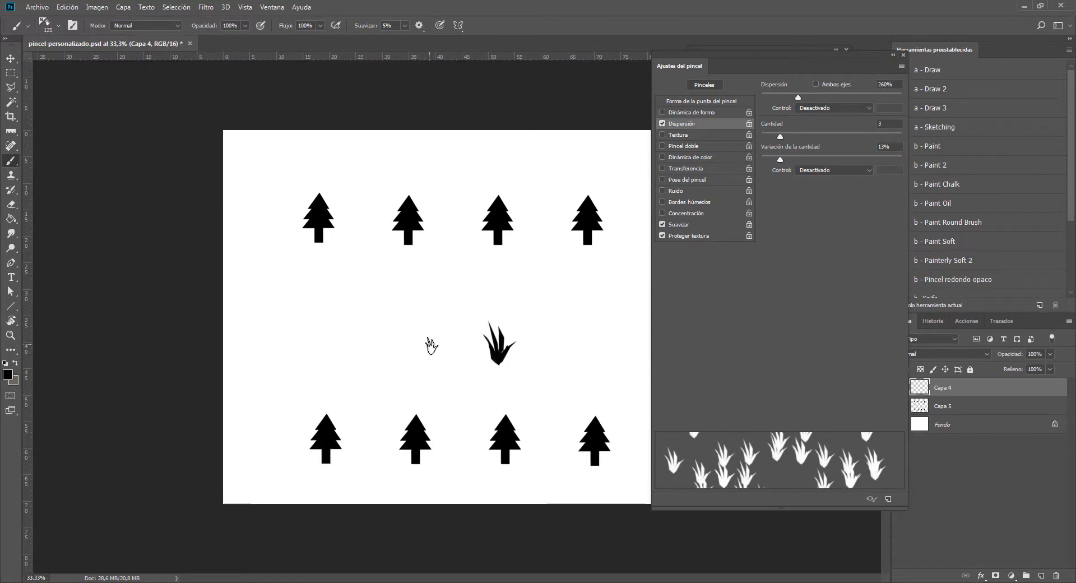
- Paint scattered 100 px grass tufts on Capa 4 between the pine rows and above the upper row
mouse_move(426, 354)
mouse_down()
mouse_move(285, 351)
mouse_move(410, 404)
mouse_move(456, 384)
mouse_move(454, 350)
mouse_up()
mouse_move(363, 298)
mouse_down()
mouse_move(260, 329)
mouse_move(525, 334)
mouse_up()
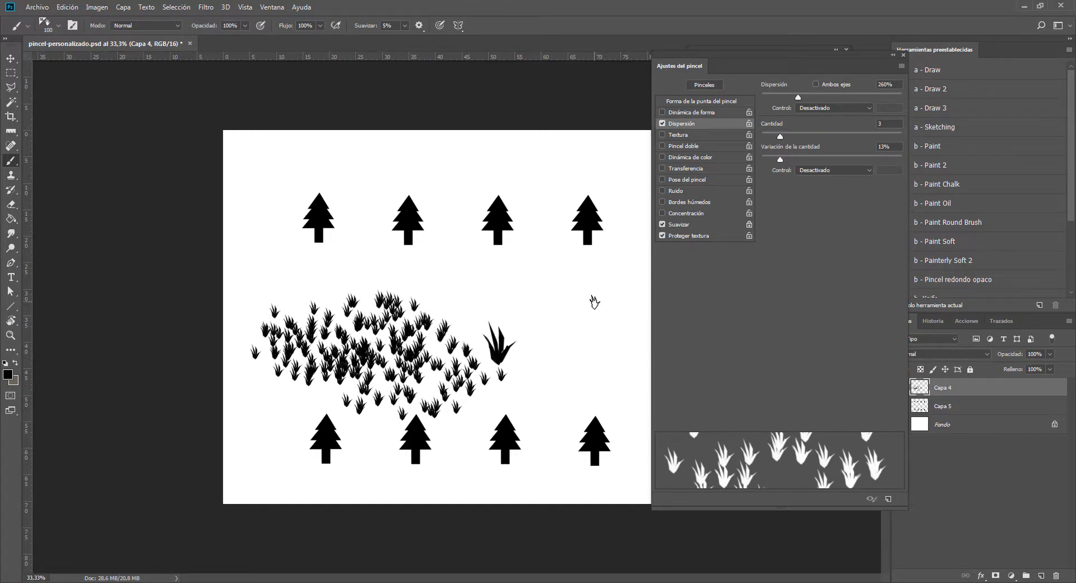
mouse_move(594, 303)
mouse_down()
mouse_move(511, 295)
mouse_move(443, 336)
mouse_up()
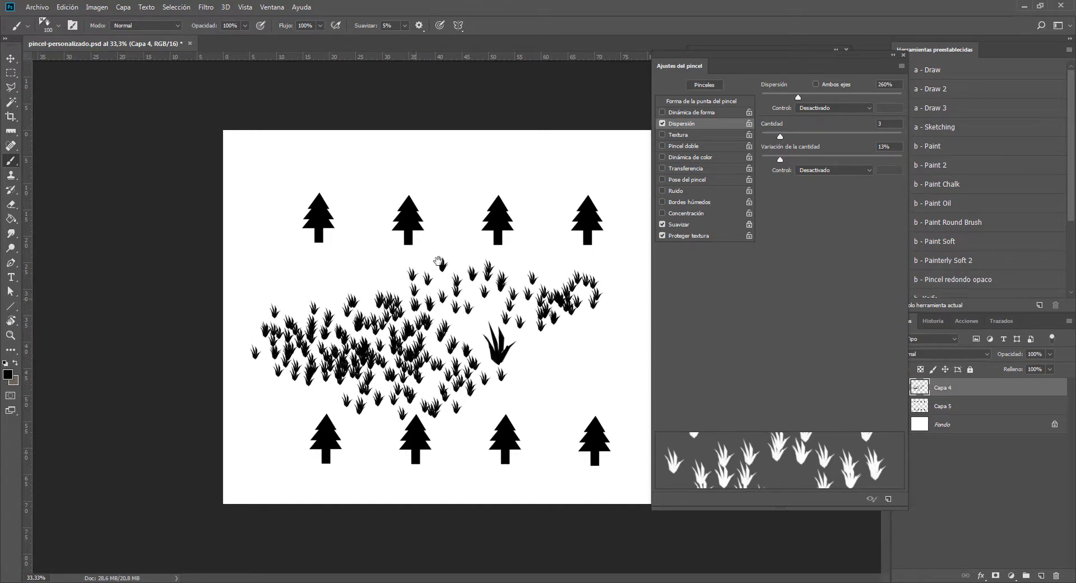
mouse_move(441, 173)
mouse_down()
mouse_move(327, 180)
mouse_move(405, 255)
mouse_move(367, 282)
mouse_move(326, 283)
mouse_move(256, 232)
mouse_up()
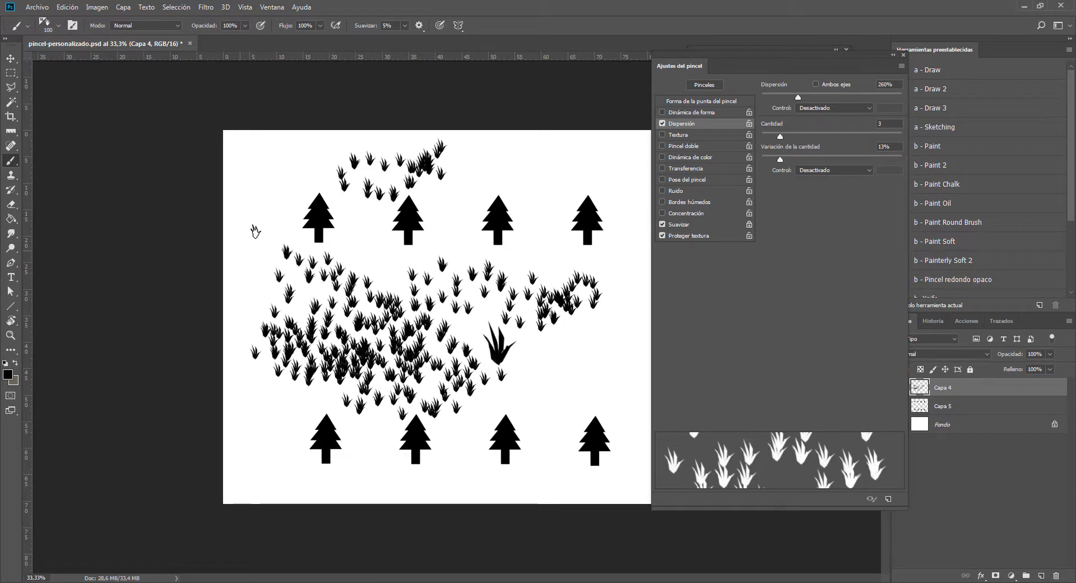
drag(232, 177, 262, 179)
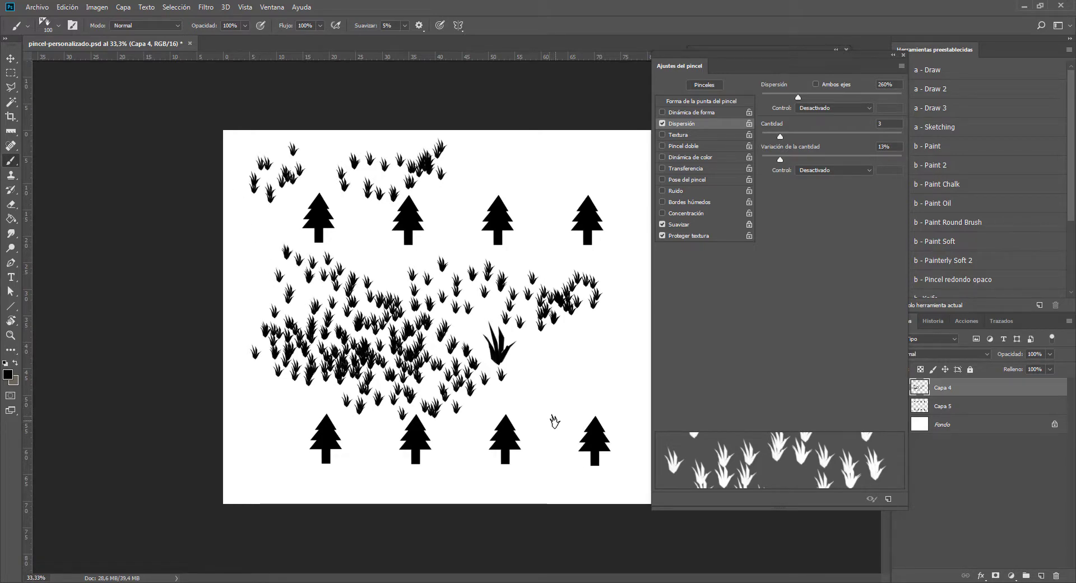
- Delete the grass layer Capa 4 and the pine layer Capa 5
key(ctrl+minus)
click(1055, 576)
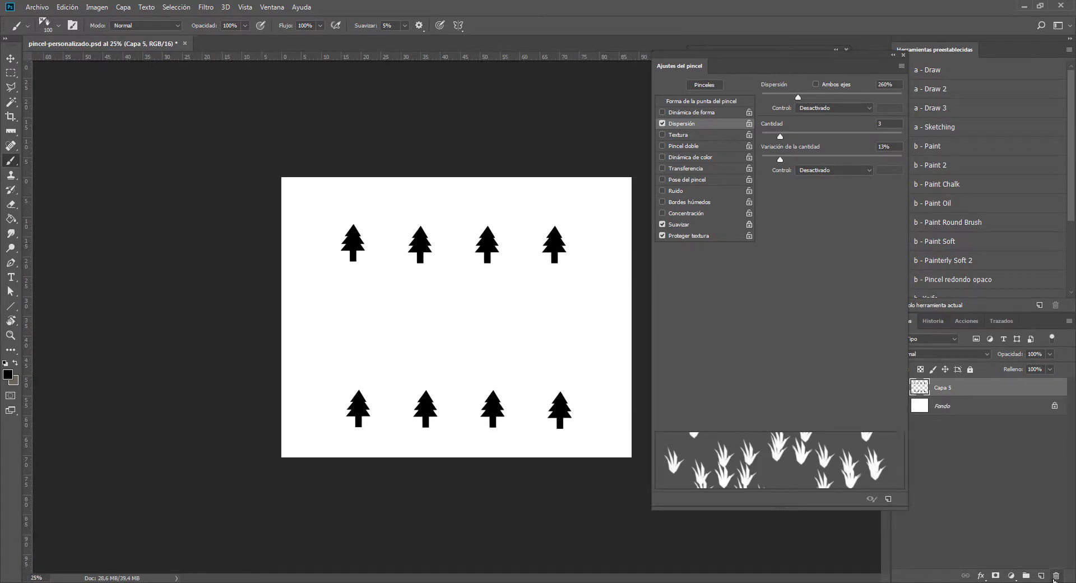
click(1056, 575)
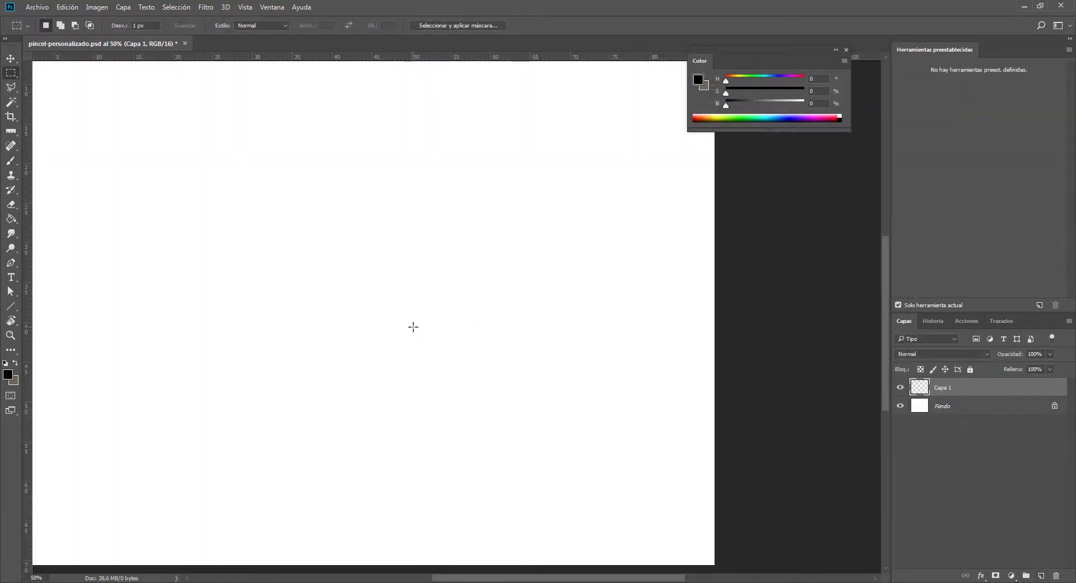
- Make a small rectangular selection on Capa 1, fill it with black using the b - Paint Oil preset, and deselect
drag(413, 326, 455, 356)
key(b)
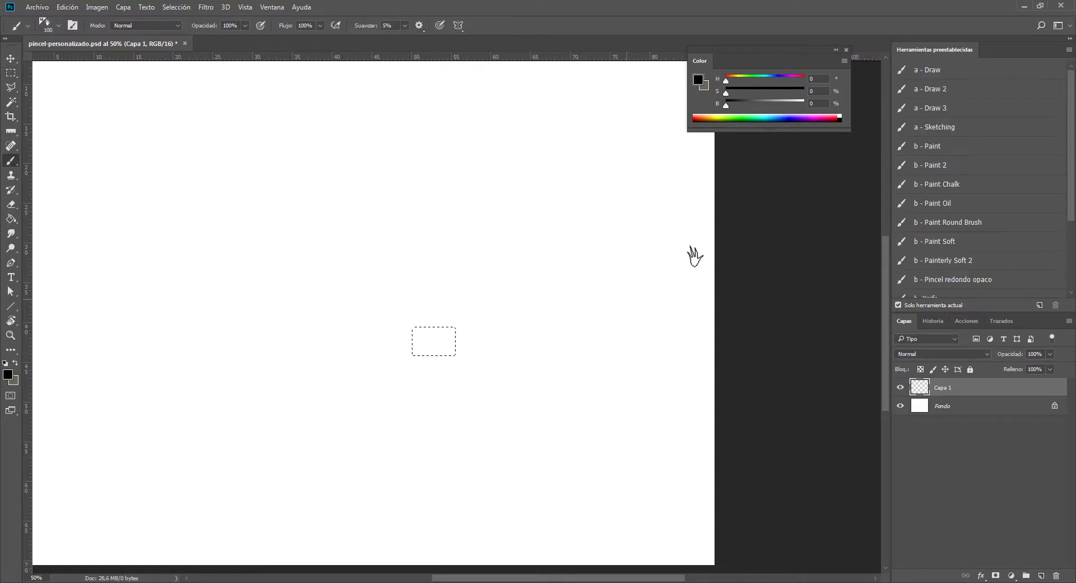
click(962, 204)
mouse_move(392, 354)
mouse_down()
mouse_move(415, 361)
mouse_move(426, 323)
mouse_move(417, 350)
mouse_up()
key(ctrl+d)
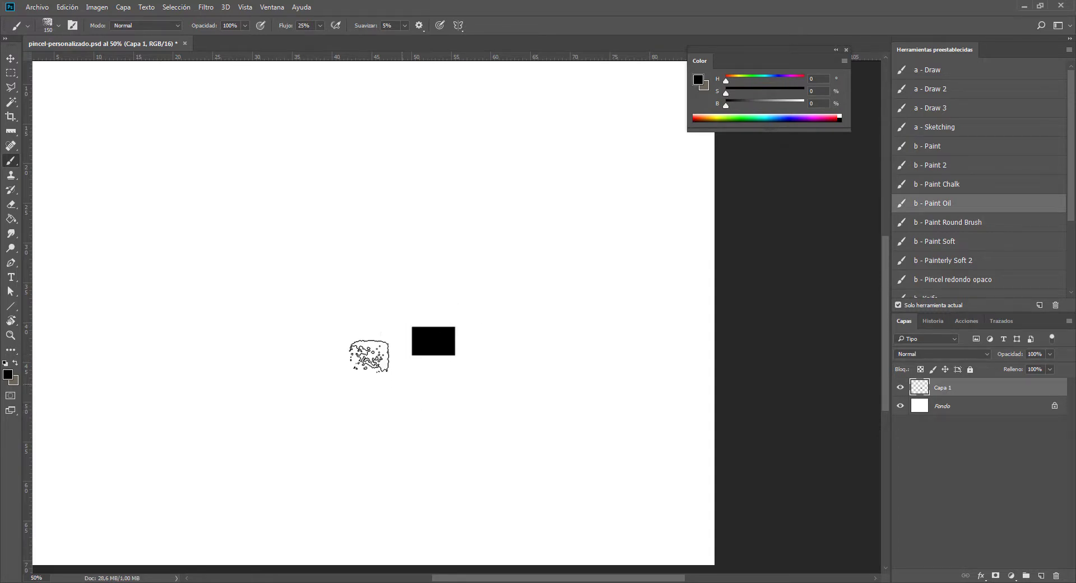
- Define the black rectangle as a brush from a rectangular selection around it, and set the brush's spacing to 113%
click(11, 73)
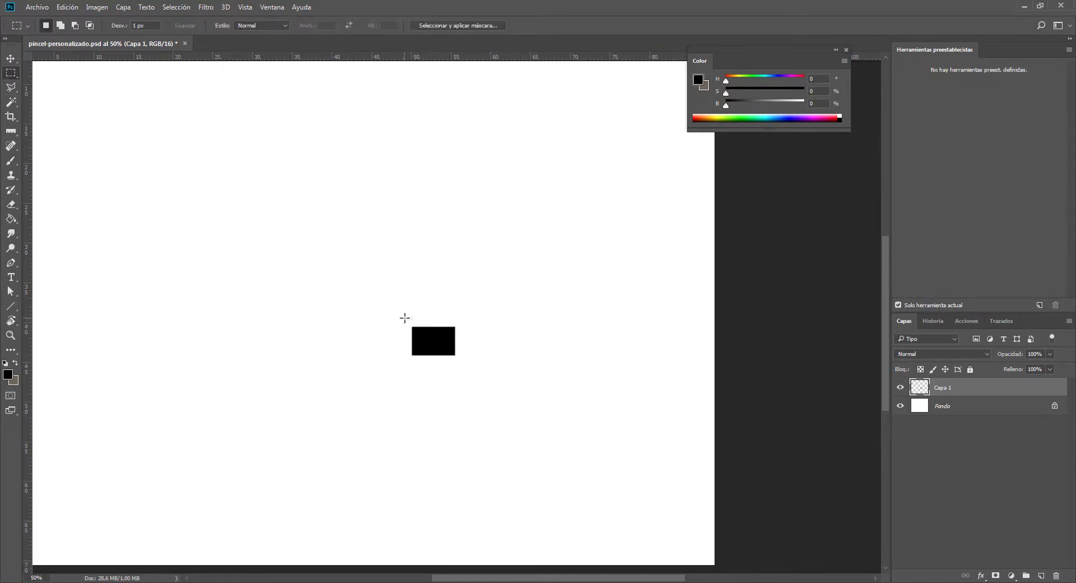
drag(405, 318, 466, 362)
click(463, 381)
click(70, 8)
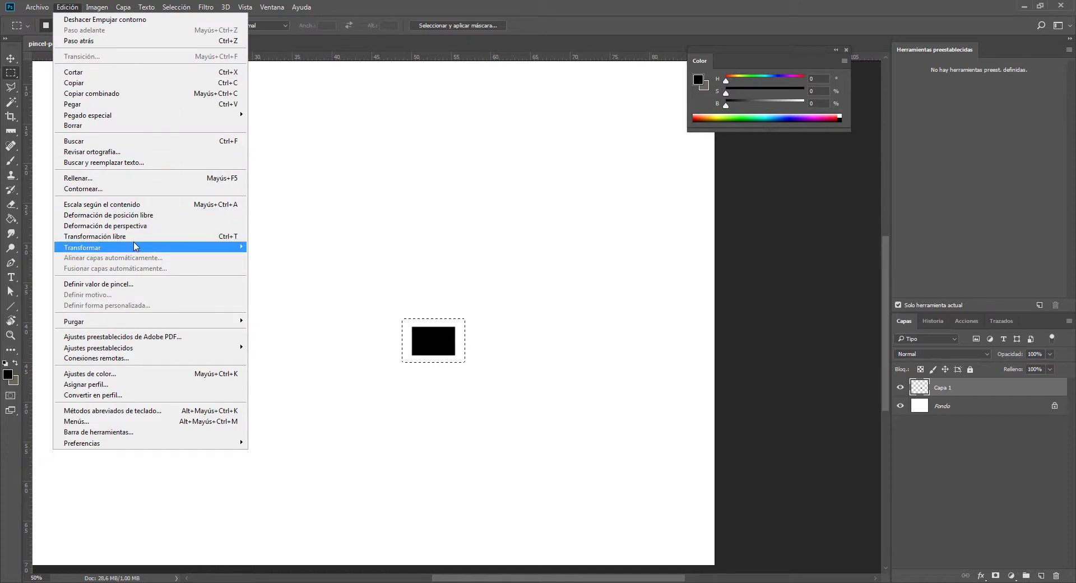
click(125, 284)
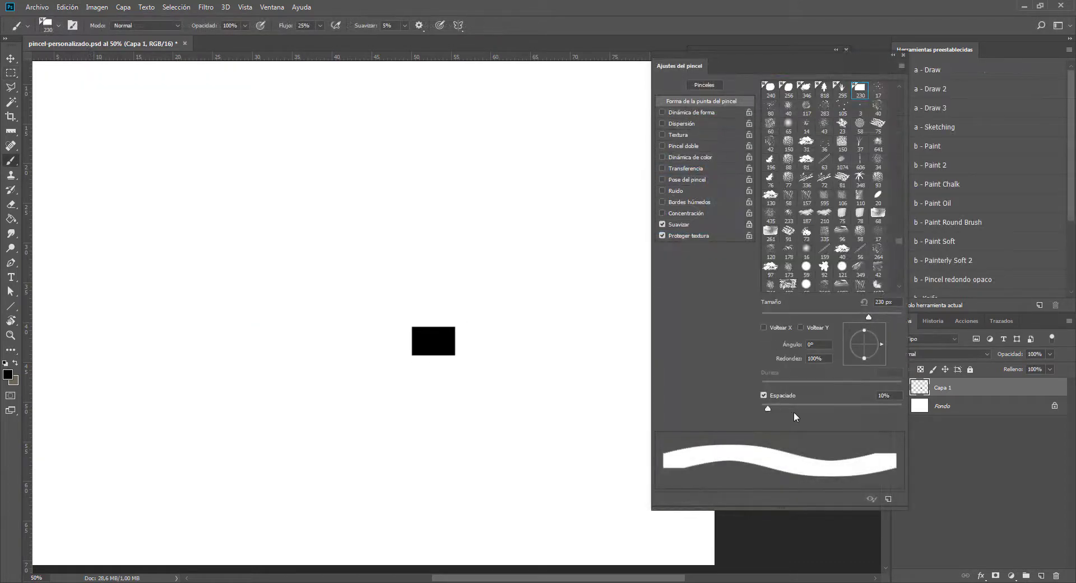
drag(778, 408, 837, 408)
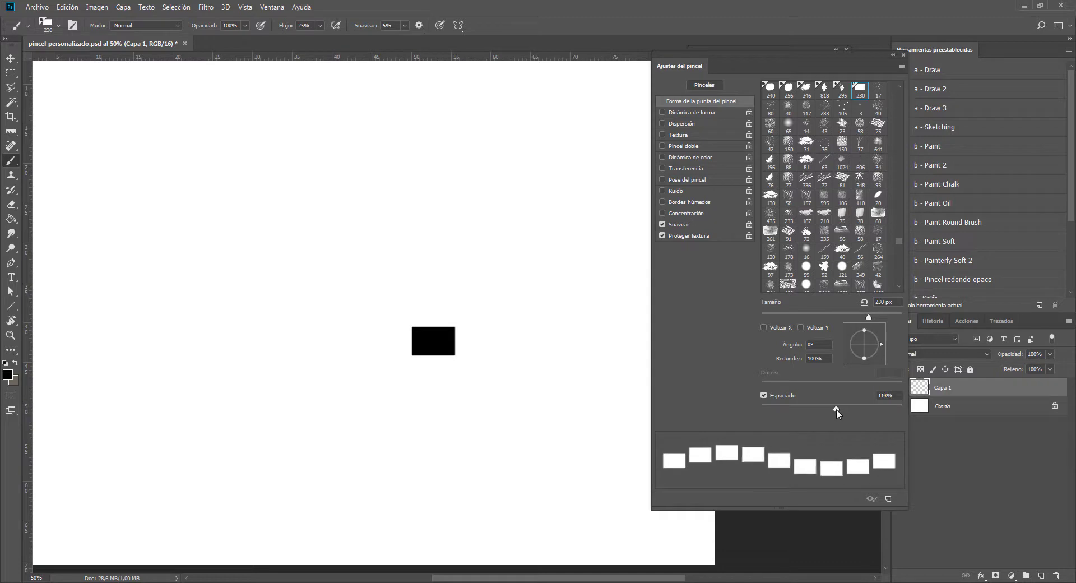
- Try straight horizontal rows above the black rectangle with the new rectangle brush at 25% flow, undoing each one
drag(504, 241, 198, 240)
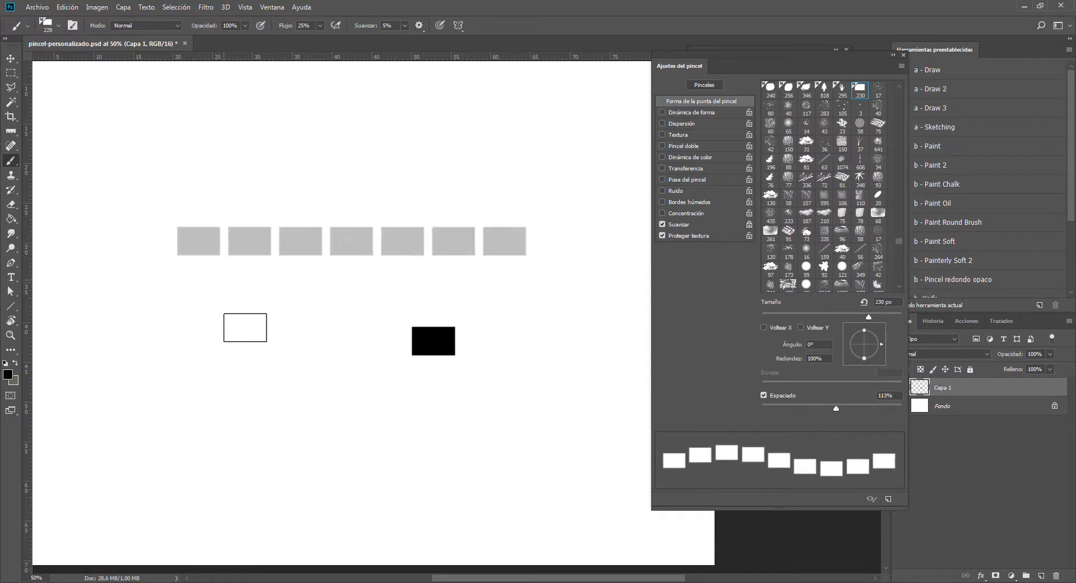
key(ctrl+z)
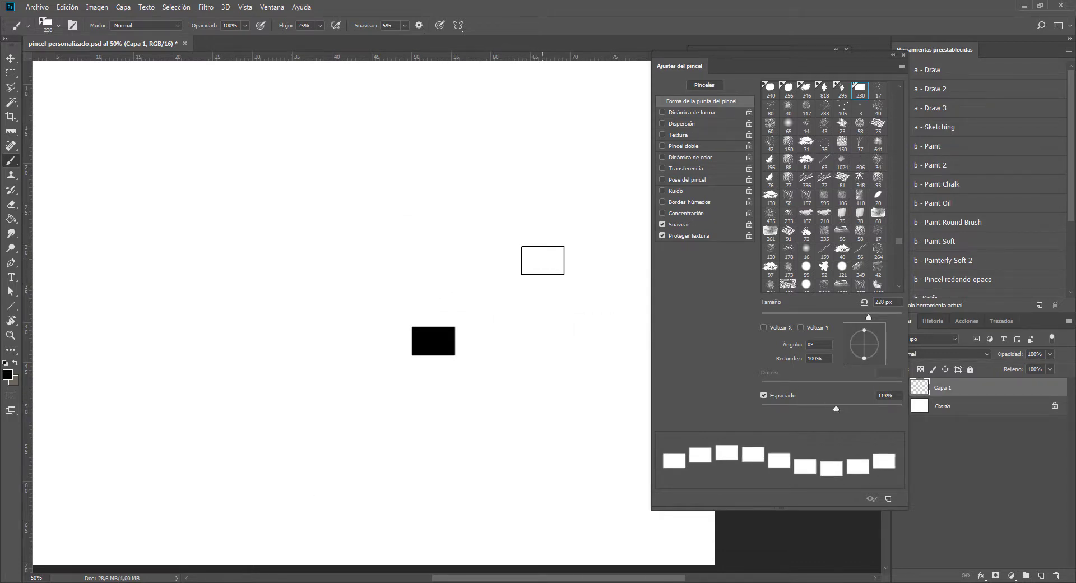
drag(542, 260, 224, 266)
key(ctrl+z)
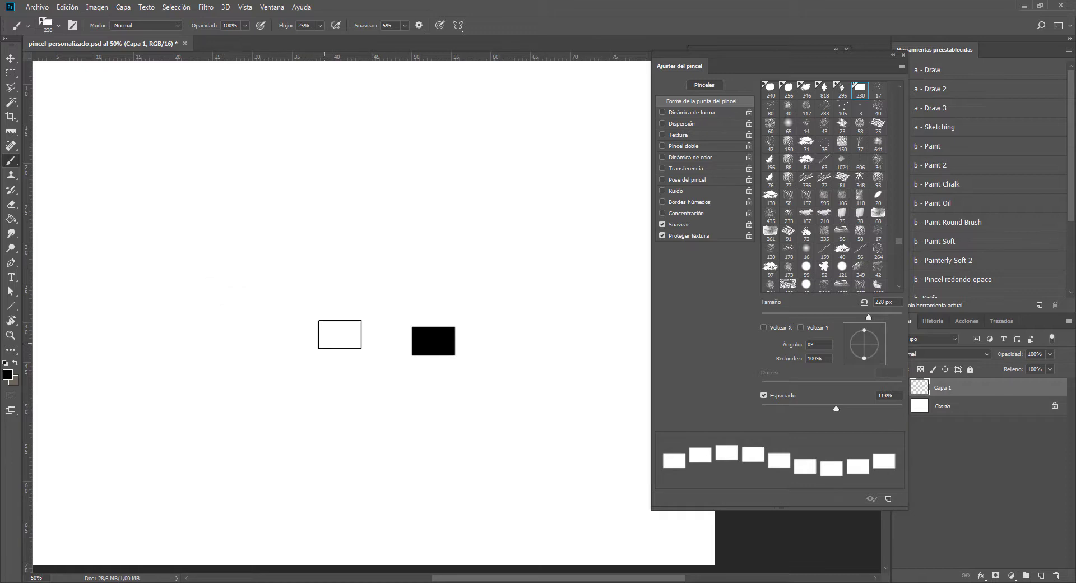
key(F5)
drag(543, 260, 215, 261)
key(ctrl+z)
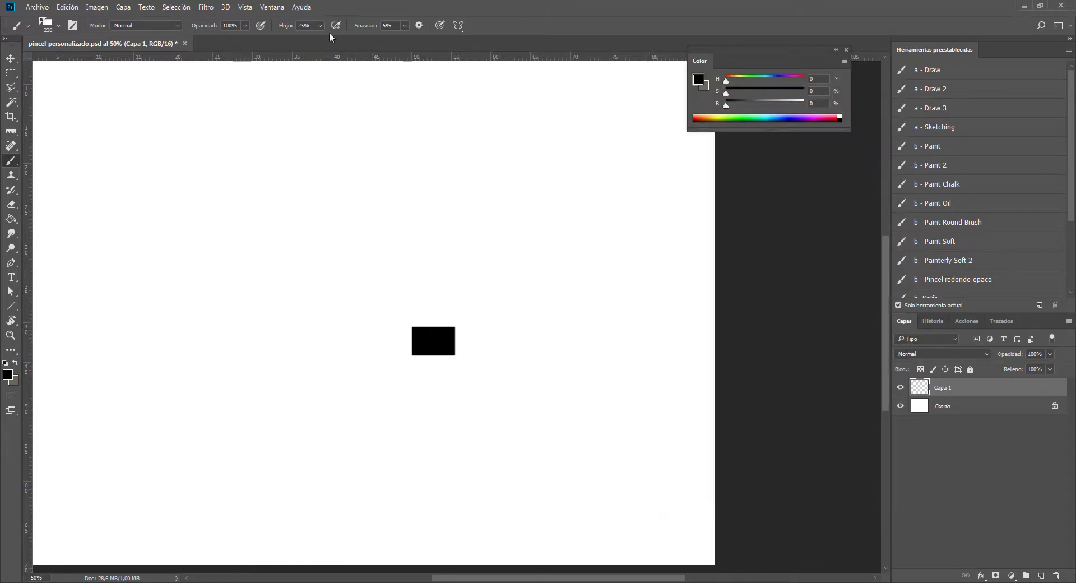
- Set the brush flow to 100% and paint a straight row of nine black rectangles above the original rectangle
click(320, 25)
mouse_move(532, 211)
mouse_down()
mouse_move(127, 196)
mouse_move(125, 208)
mouse_up()
key(ctrl+z)
drag(553, 253, 111, 248)
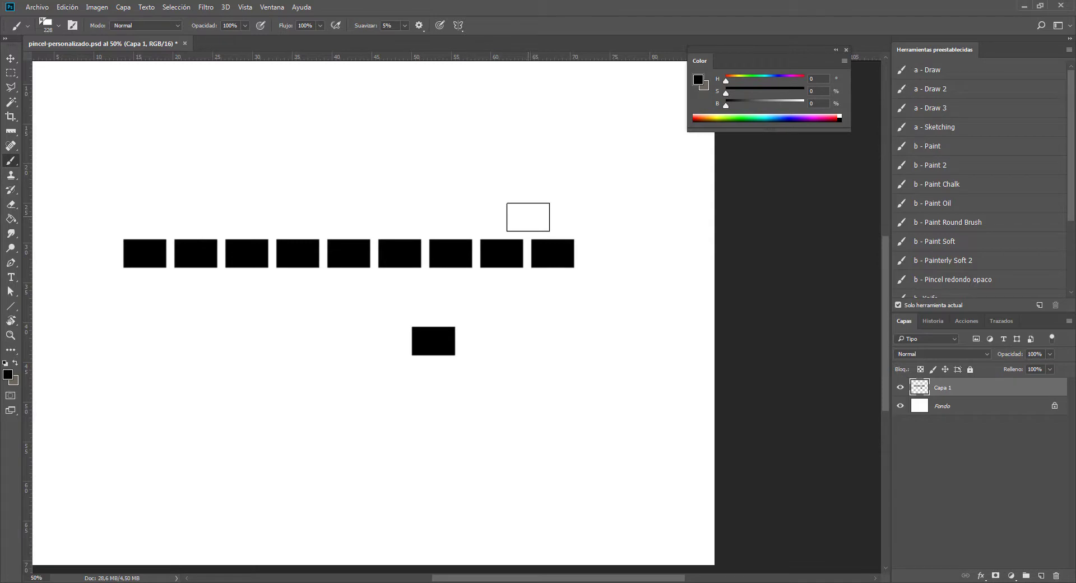
- Paint four more straight rows of black rectangles, three above and one below the first row, staggered like bricks
drag(528, 217, 120, 226)
key(ctrl+z)
mouse_move(527, 221)
mouse_down()
mouse_move(286, 220)
mouse_move(140, 224)
mouse_up()
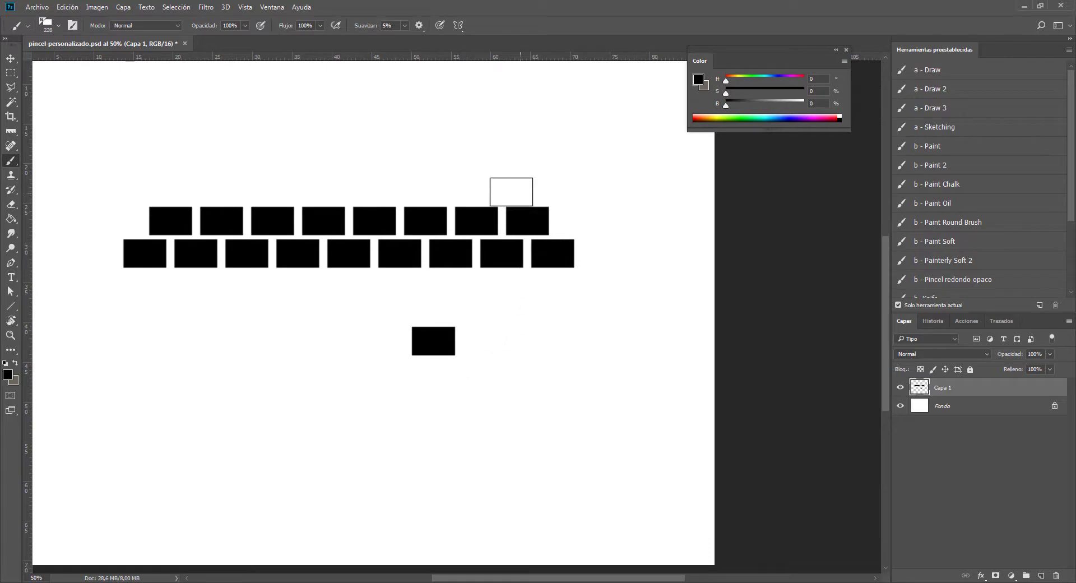
click(501, 189)
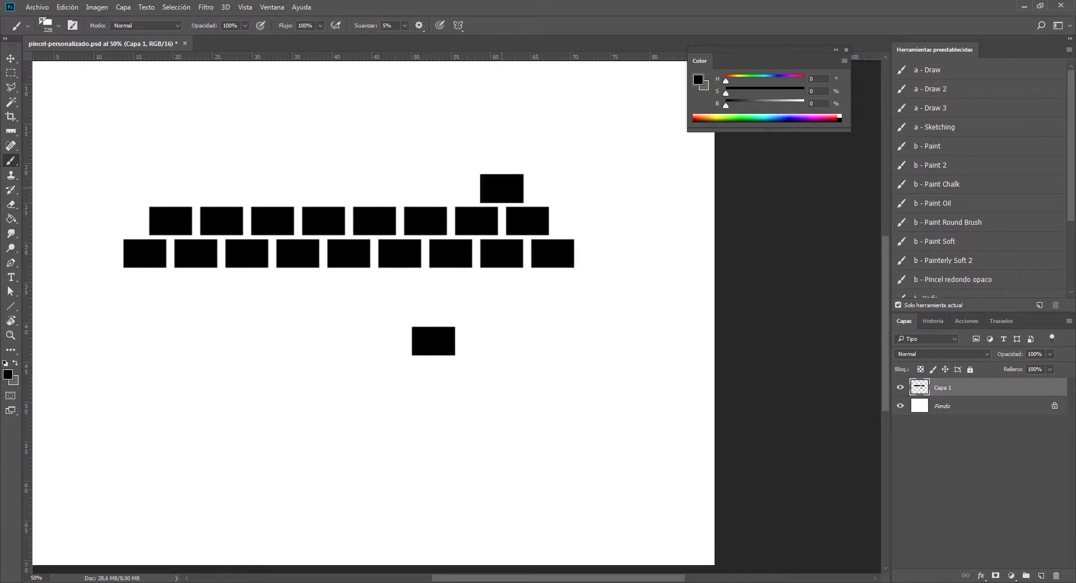
drag(501, 188, 144, 188)
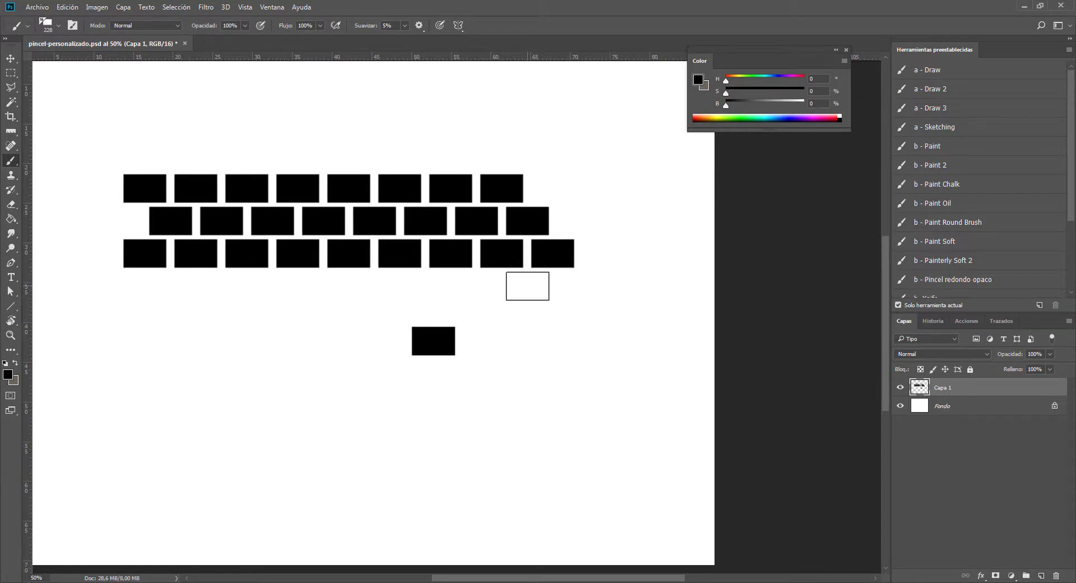
drag(527, 286, 119, 287)
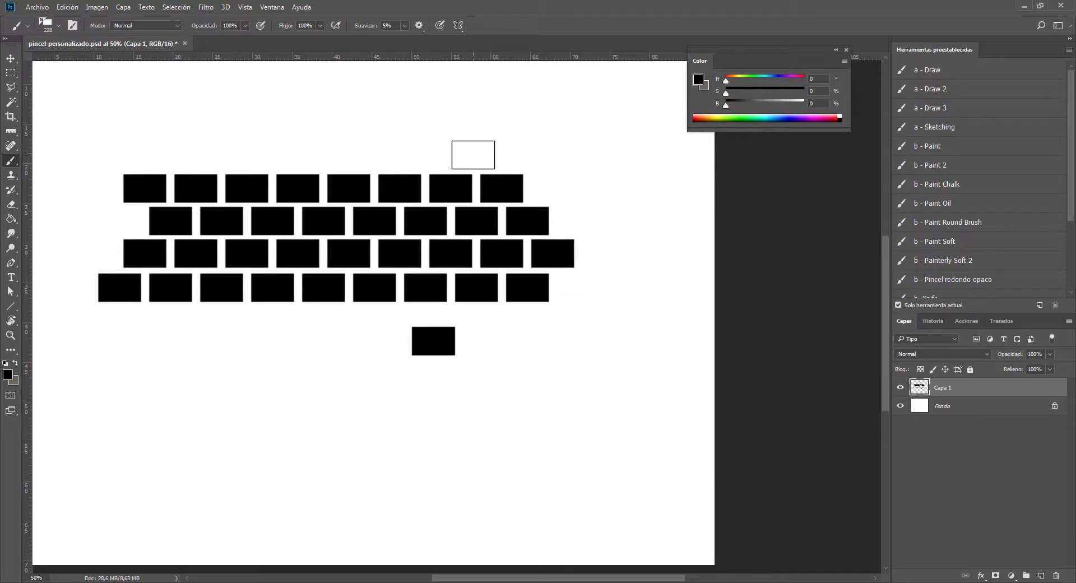
drag(474, 157, 117, 156)
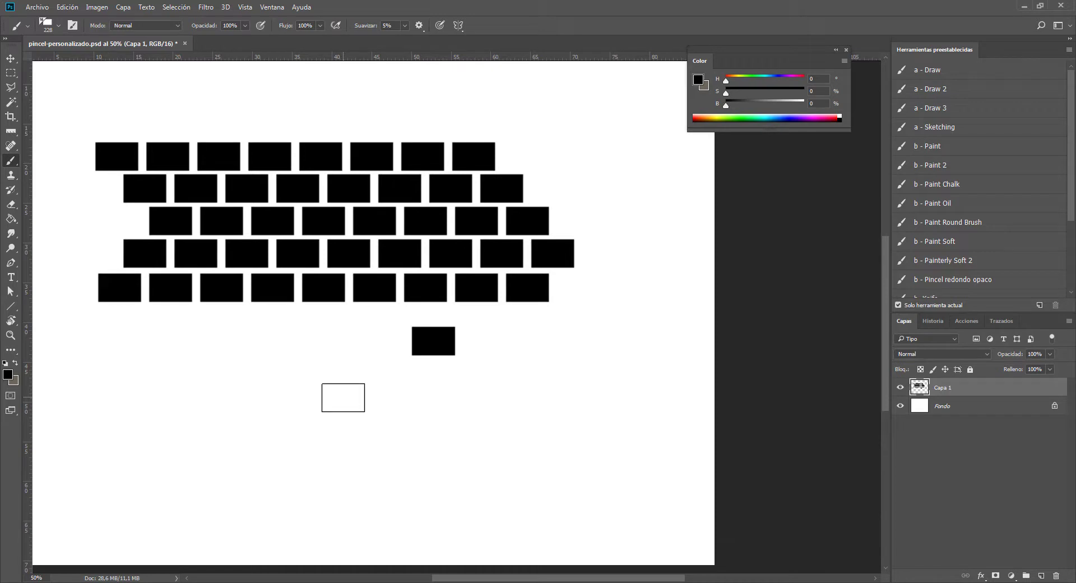
- Choose the b - Paint 2 preset and test it with black strokes below the brick pattern, undoing the first attempt and keeping a curved one
click(947, 164)
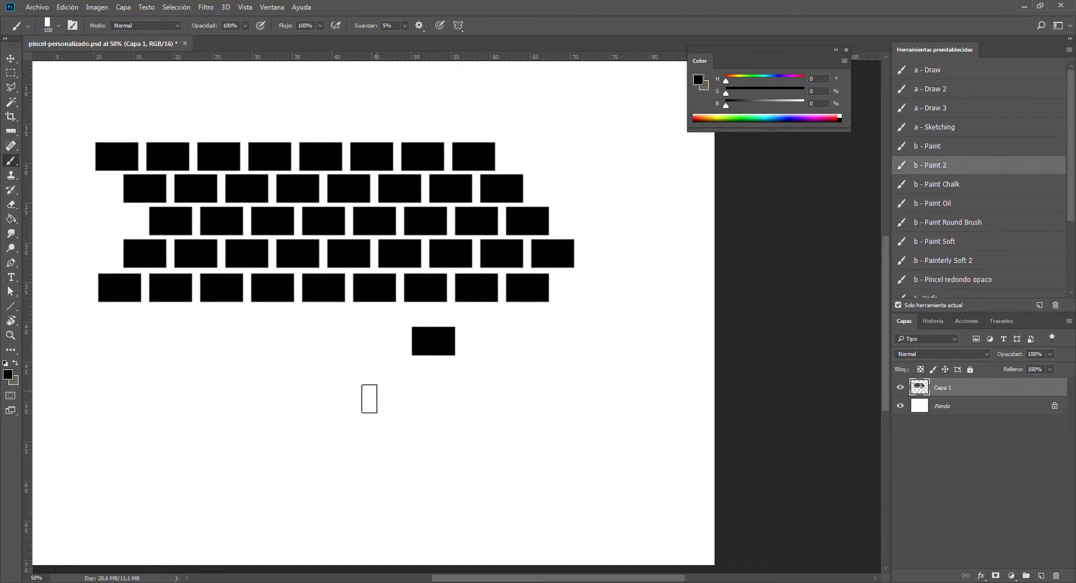
mouse_move(361, 392)
mouse_down()
mouse_move(311, 405)
mouse_move(306, 374)
mouse_up()
key(ctrl+z)
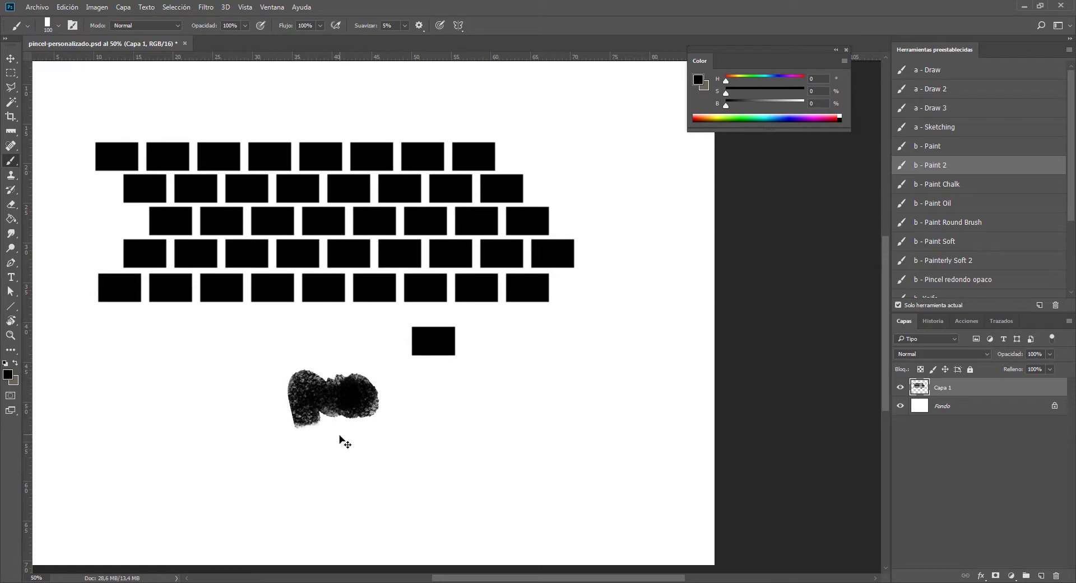
key(ctrl+z)
drag(377, 430, 277, 465)
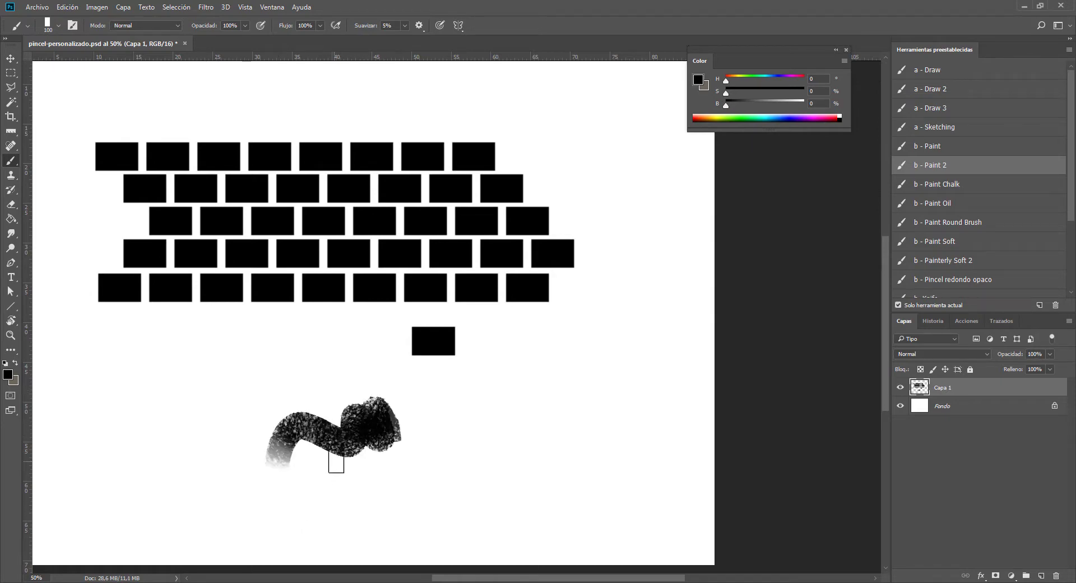